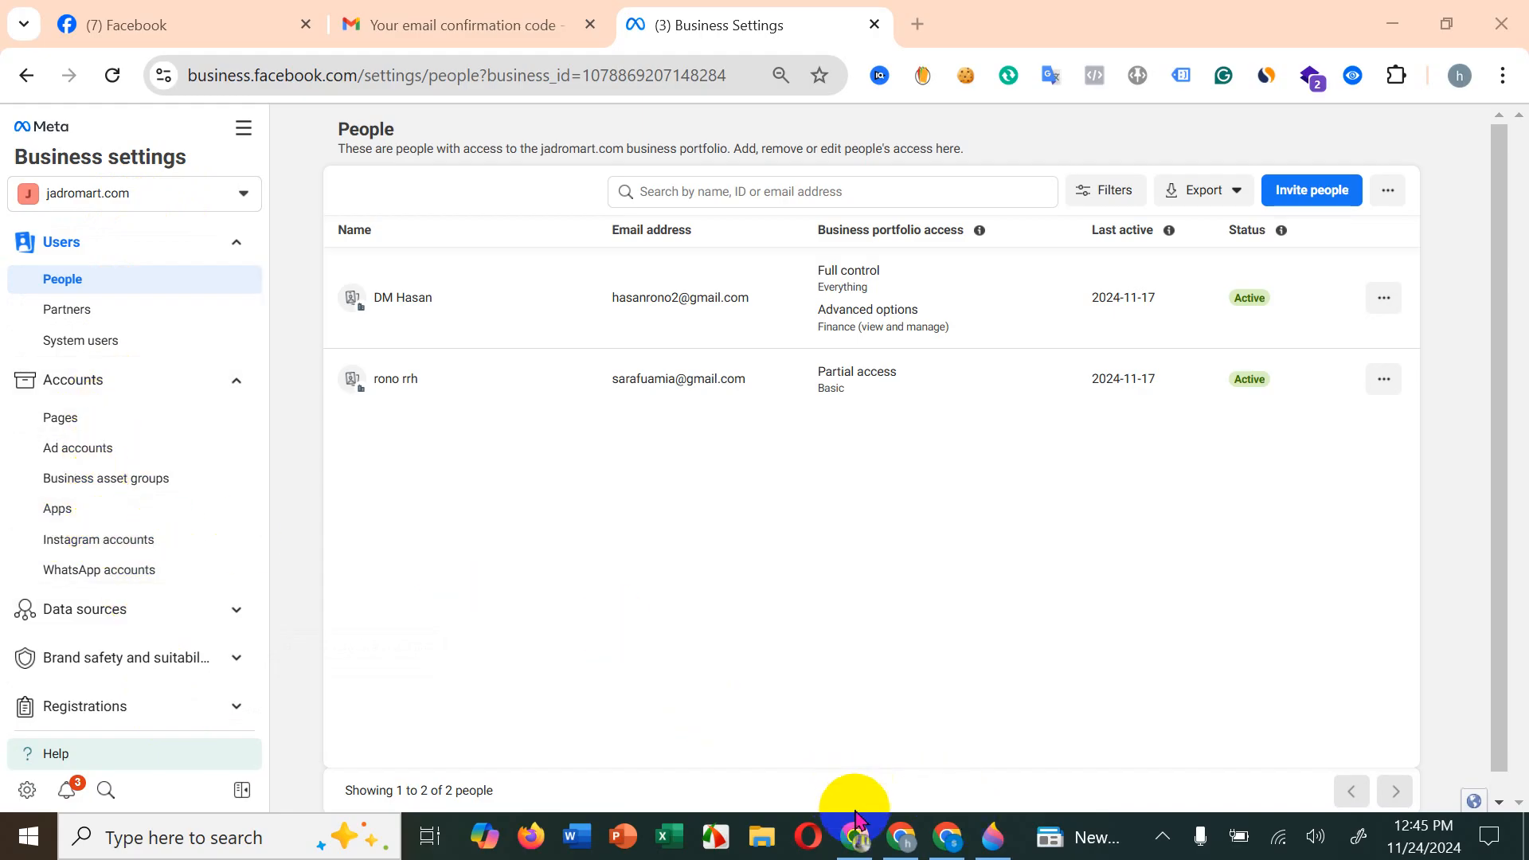
# Step: View the Pages settings of the myshop.com portfolio alongside the jadromart.com People settings in the other browser window
pyautogui.click(958, 836)
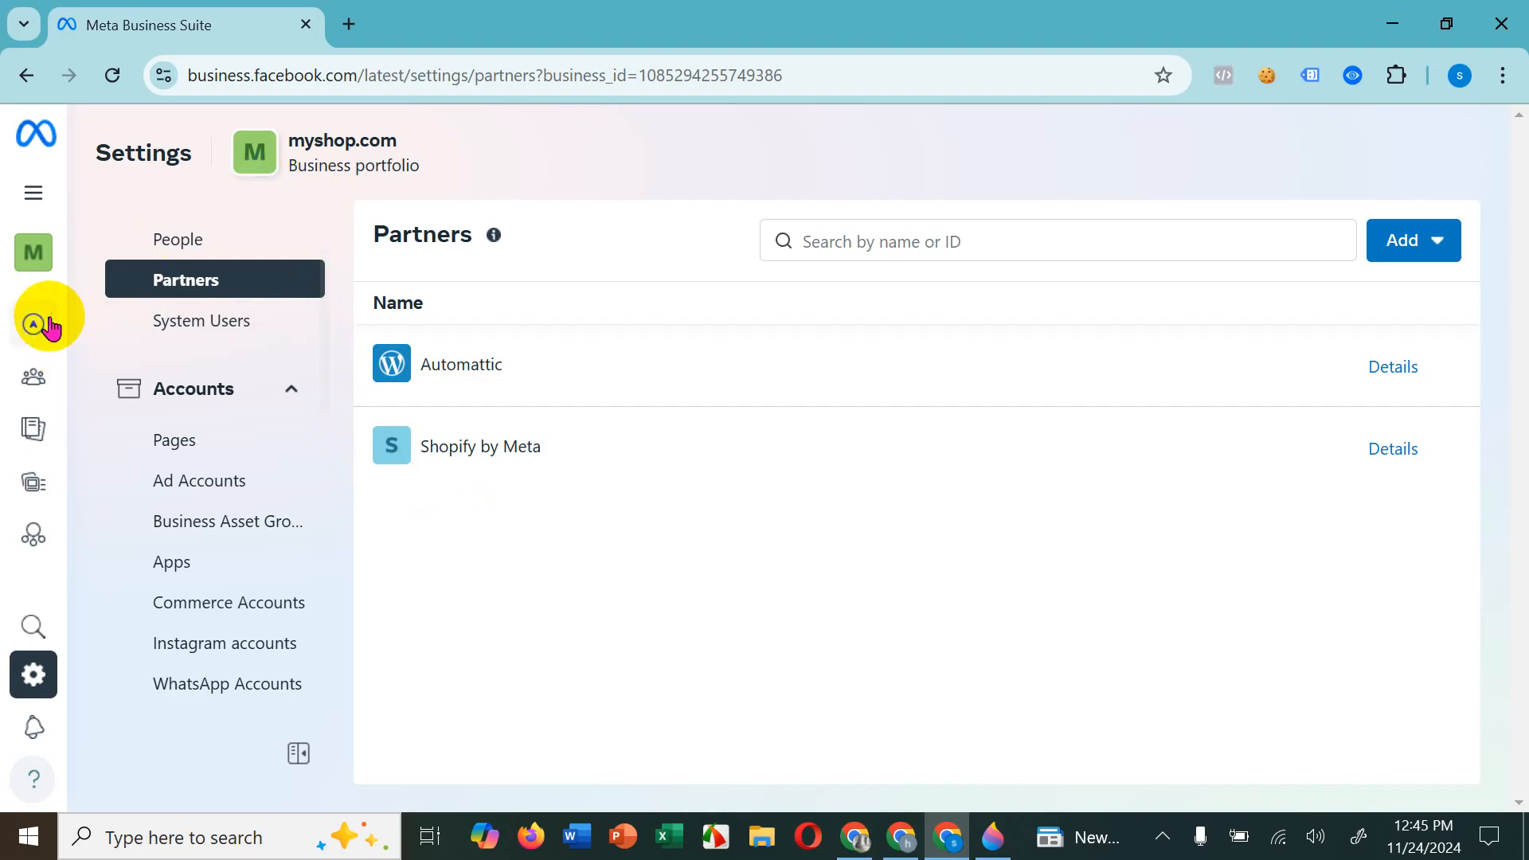
pyautogui.moveTo(86, 243)
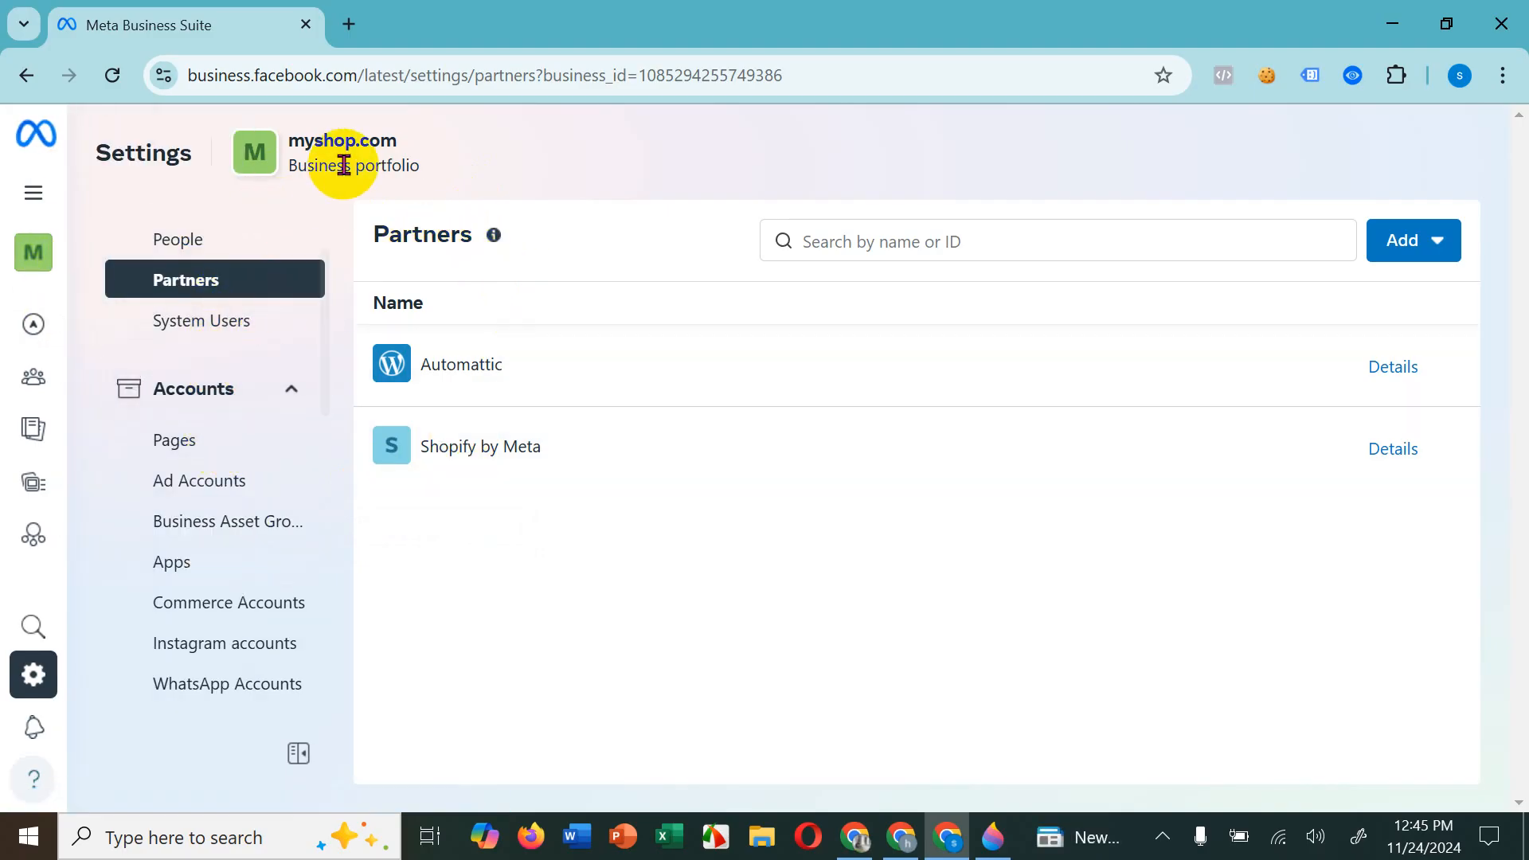
pyautogui.click(226, 446)
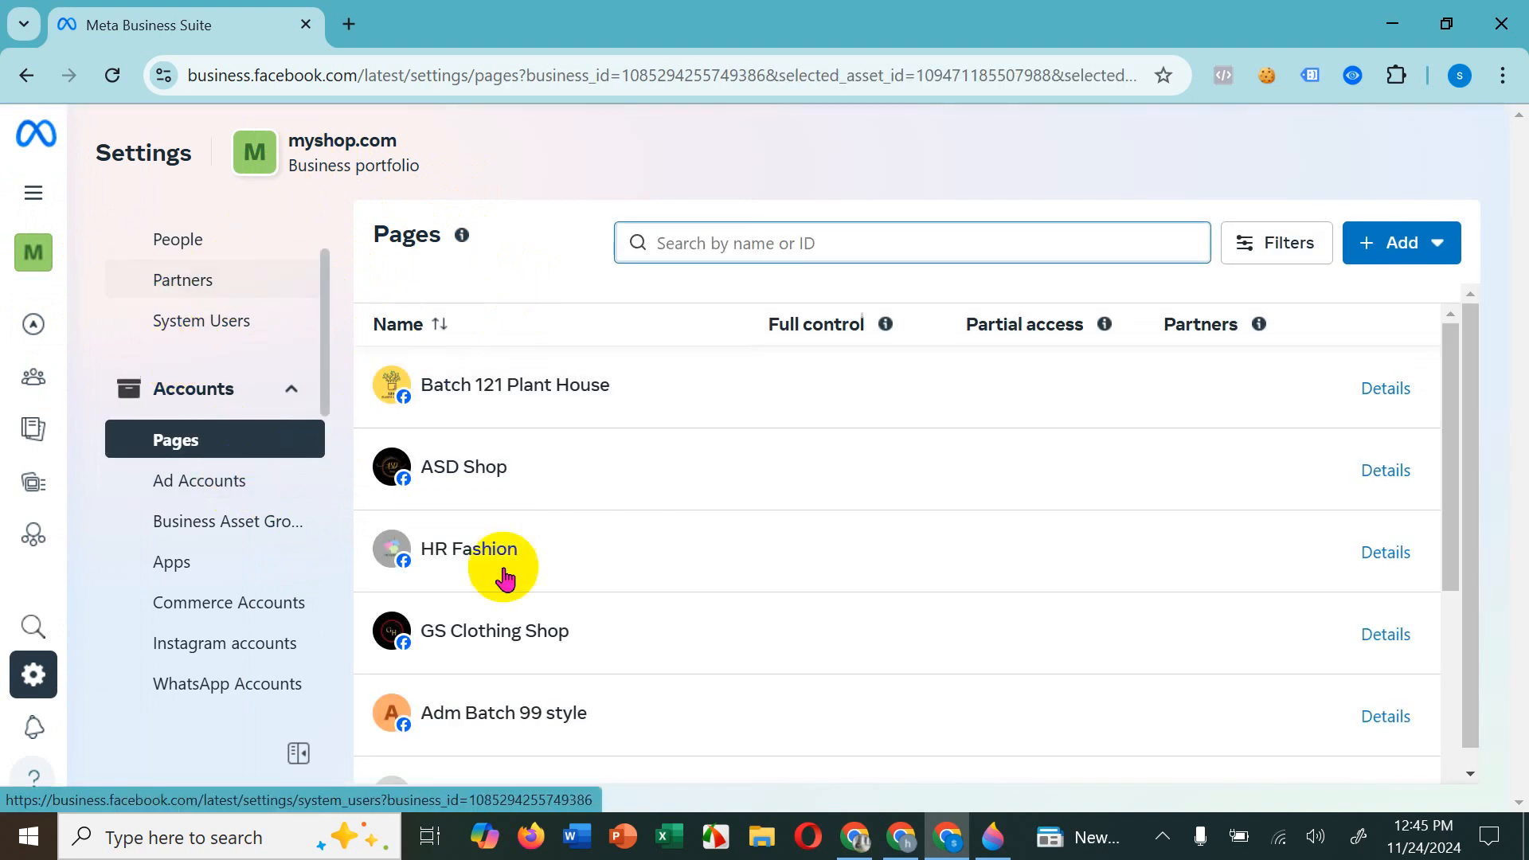
pyautogui.click(898, 834)
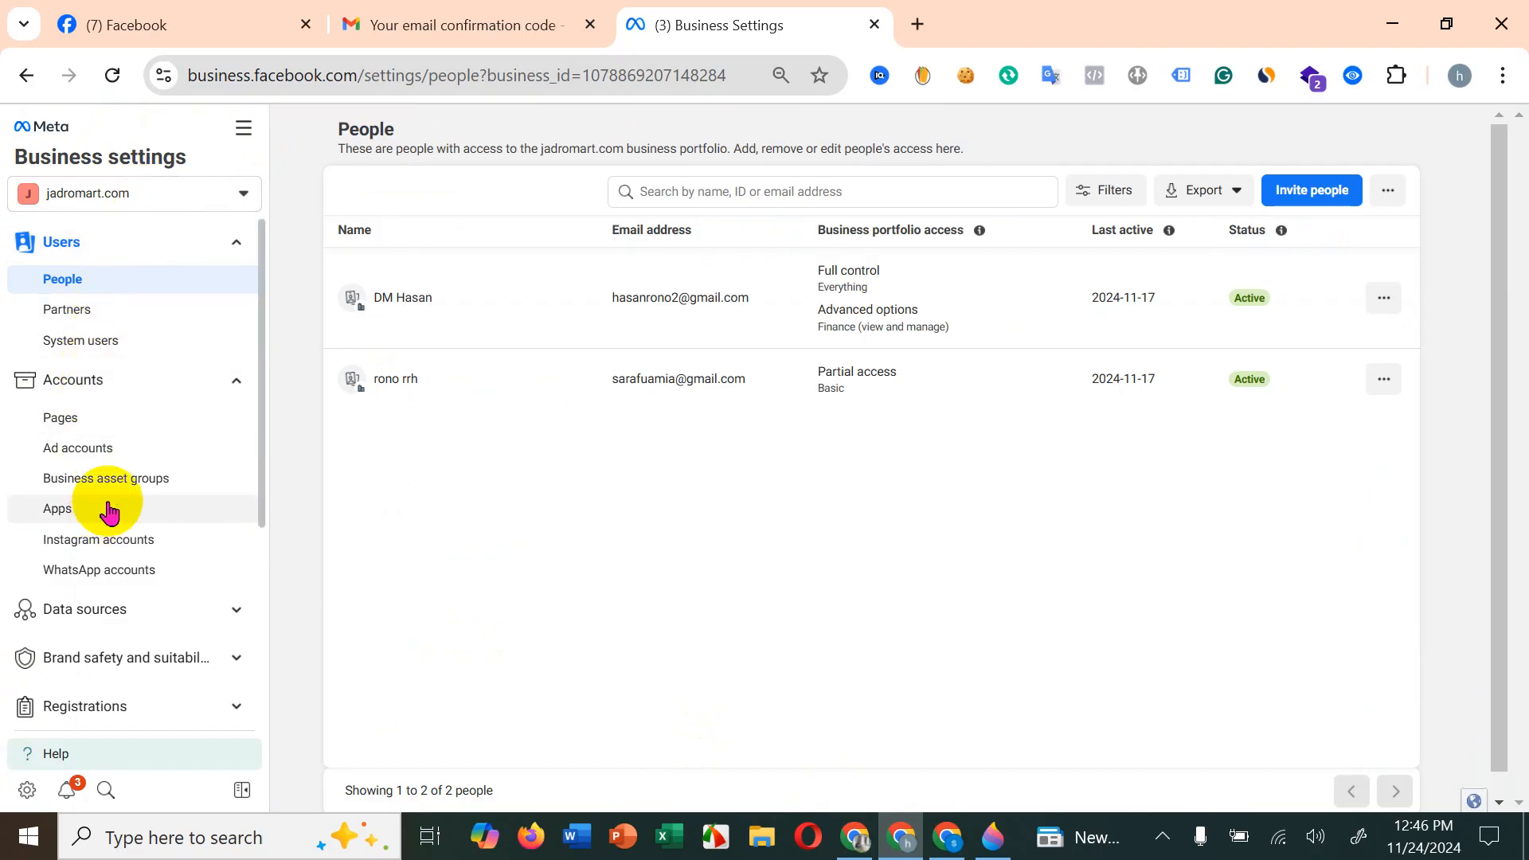
pyautogui.click(947, 836)
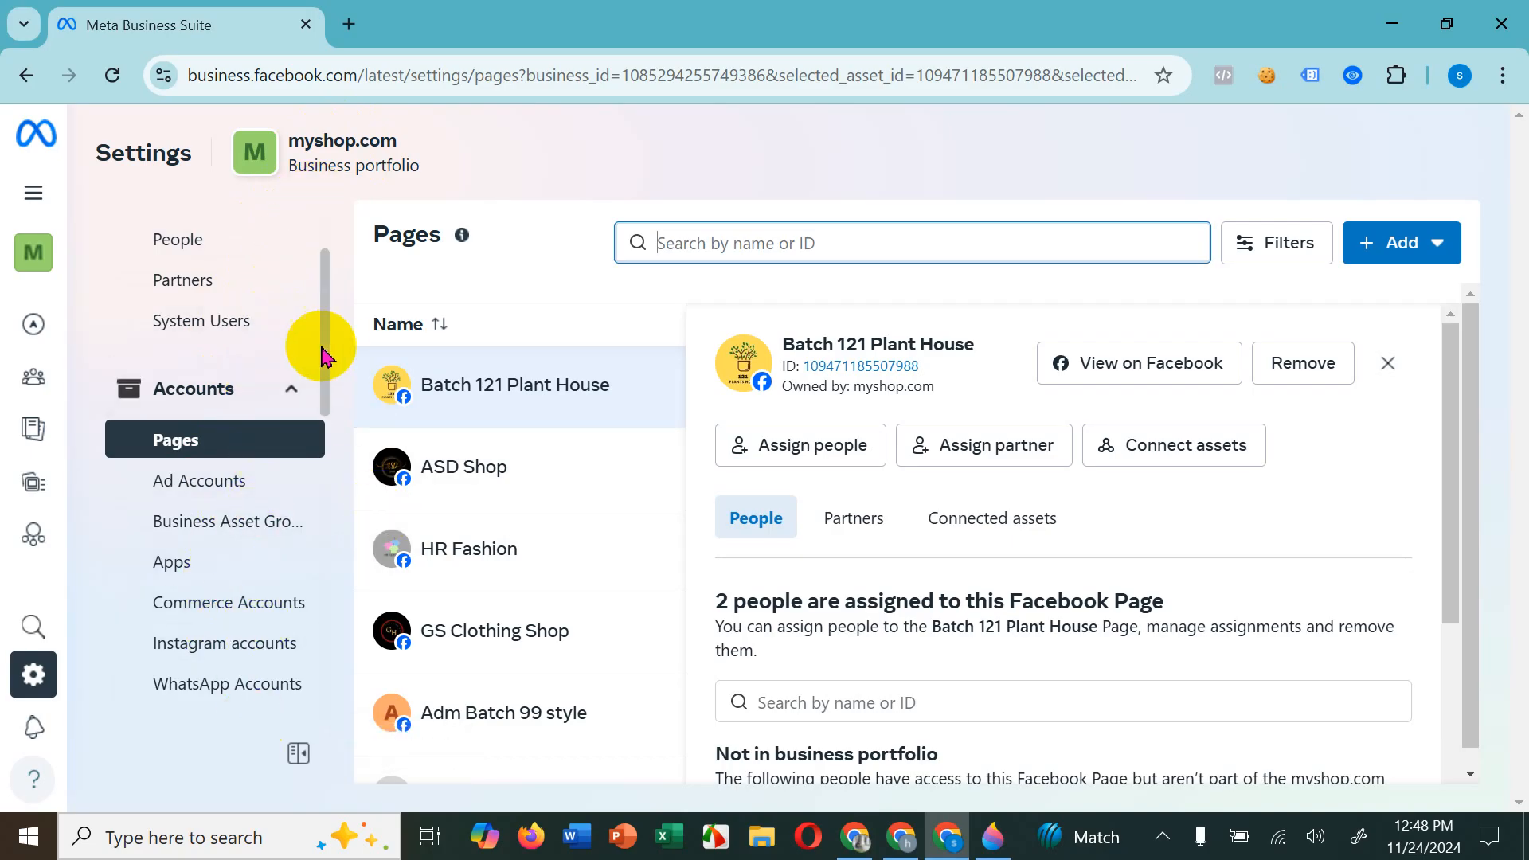
# Step: Look through the Pages list of myshop.com and the details of its myshop ad account
pyautogui.click(273, 439)
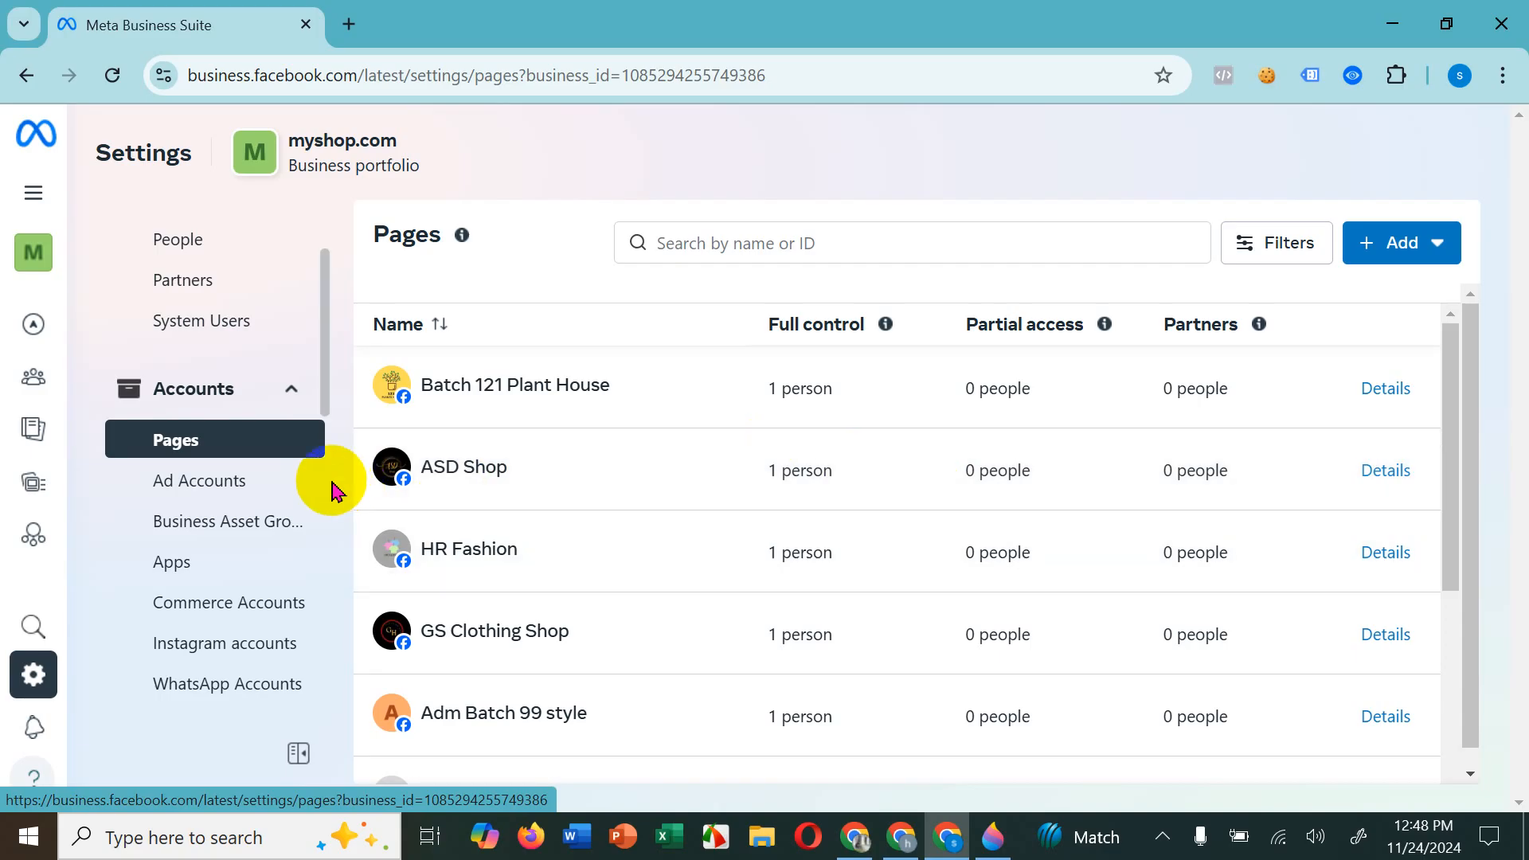
pyautogui.click(210, 483)
pyautogui.click(570, 342)
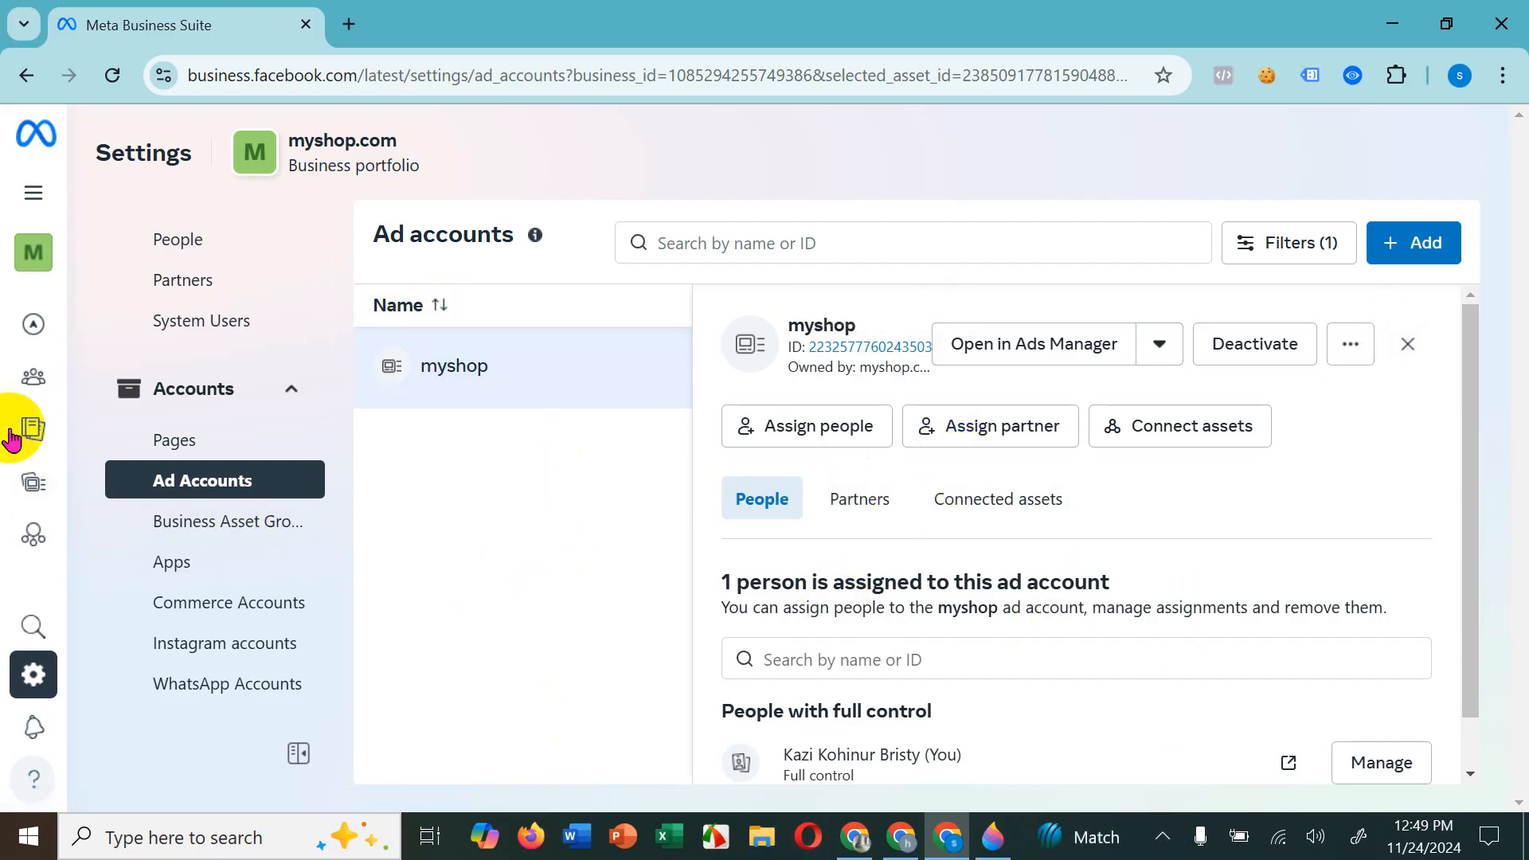
# Step: View the Partners settings of myshop.com and the available ways to add a partner
pyautogui.click(267, 280)
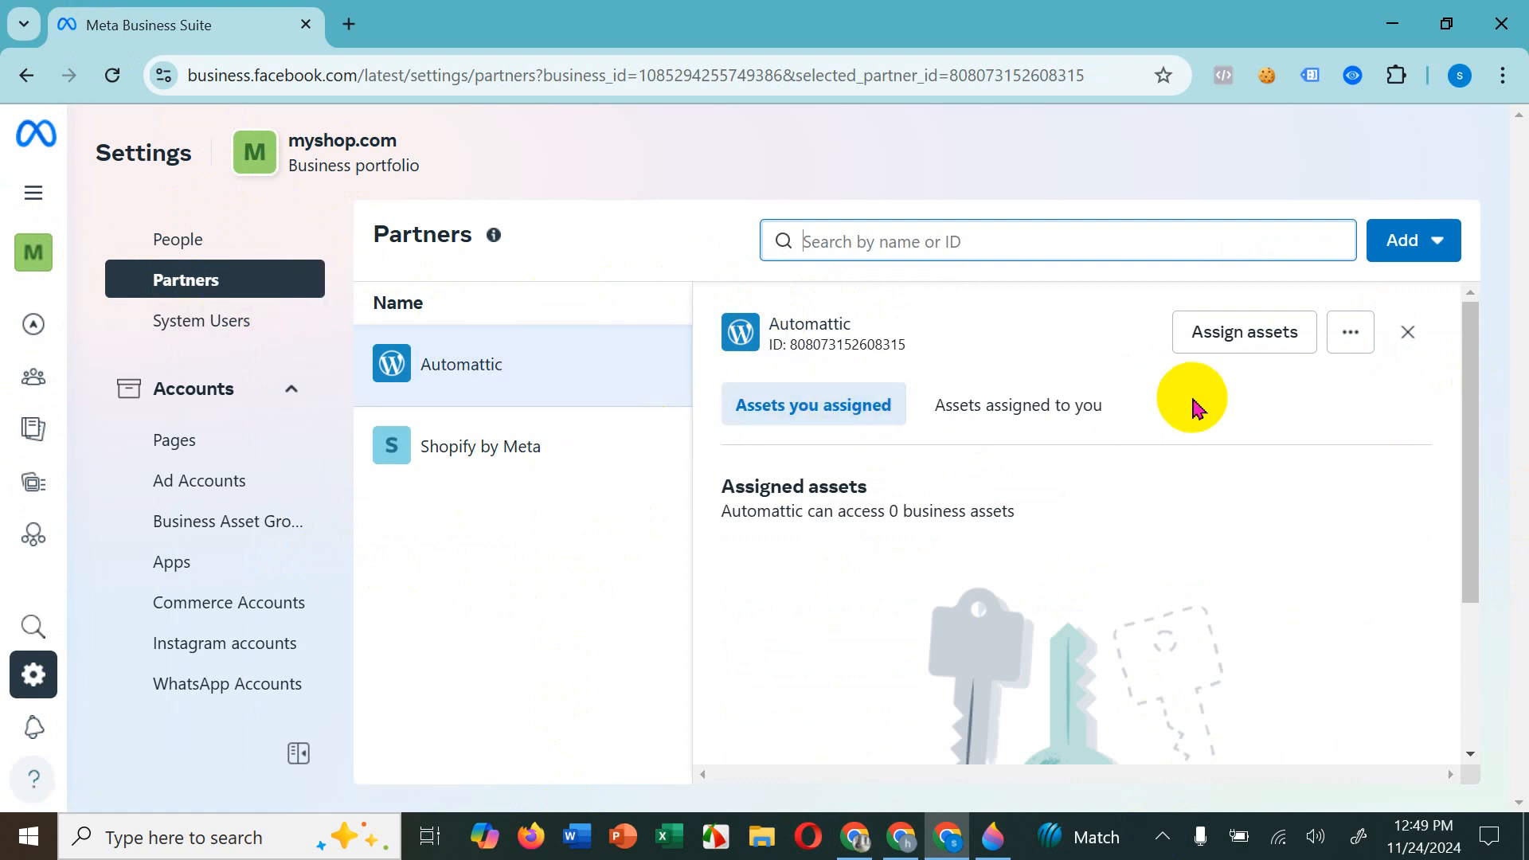
pyautogui.click(1442, 241)
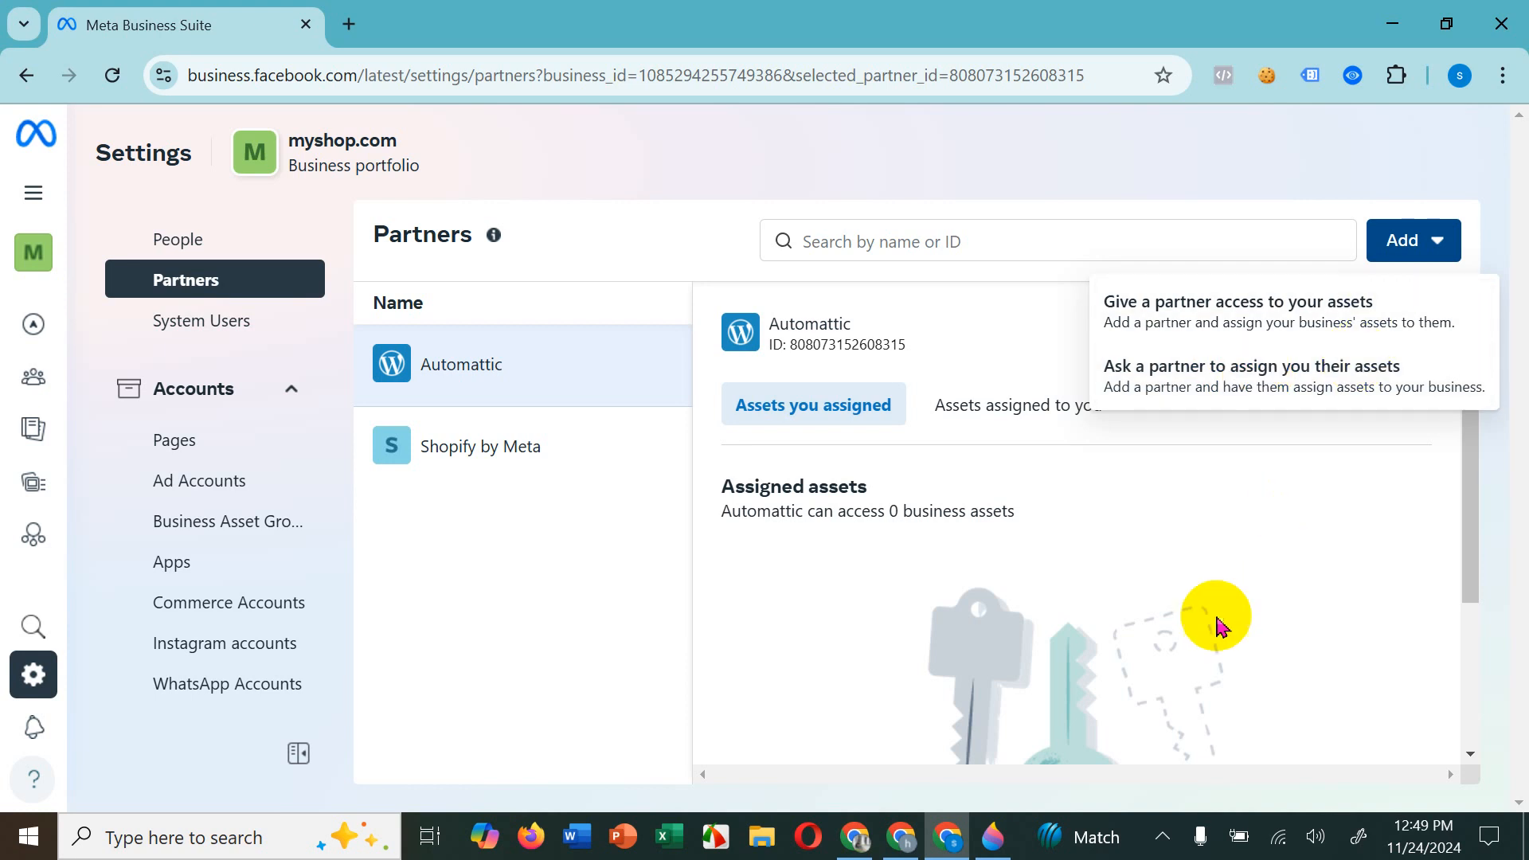
pyautogui.moveTo(41, 269)
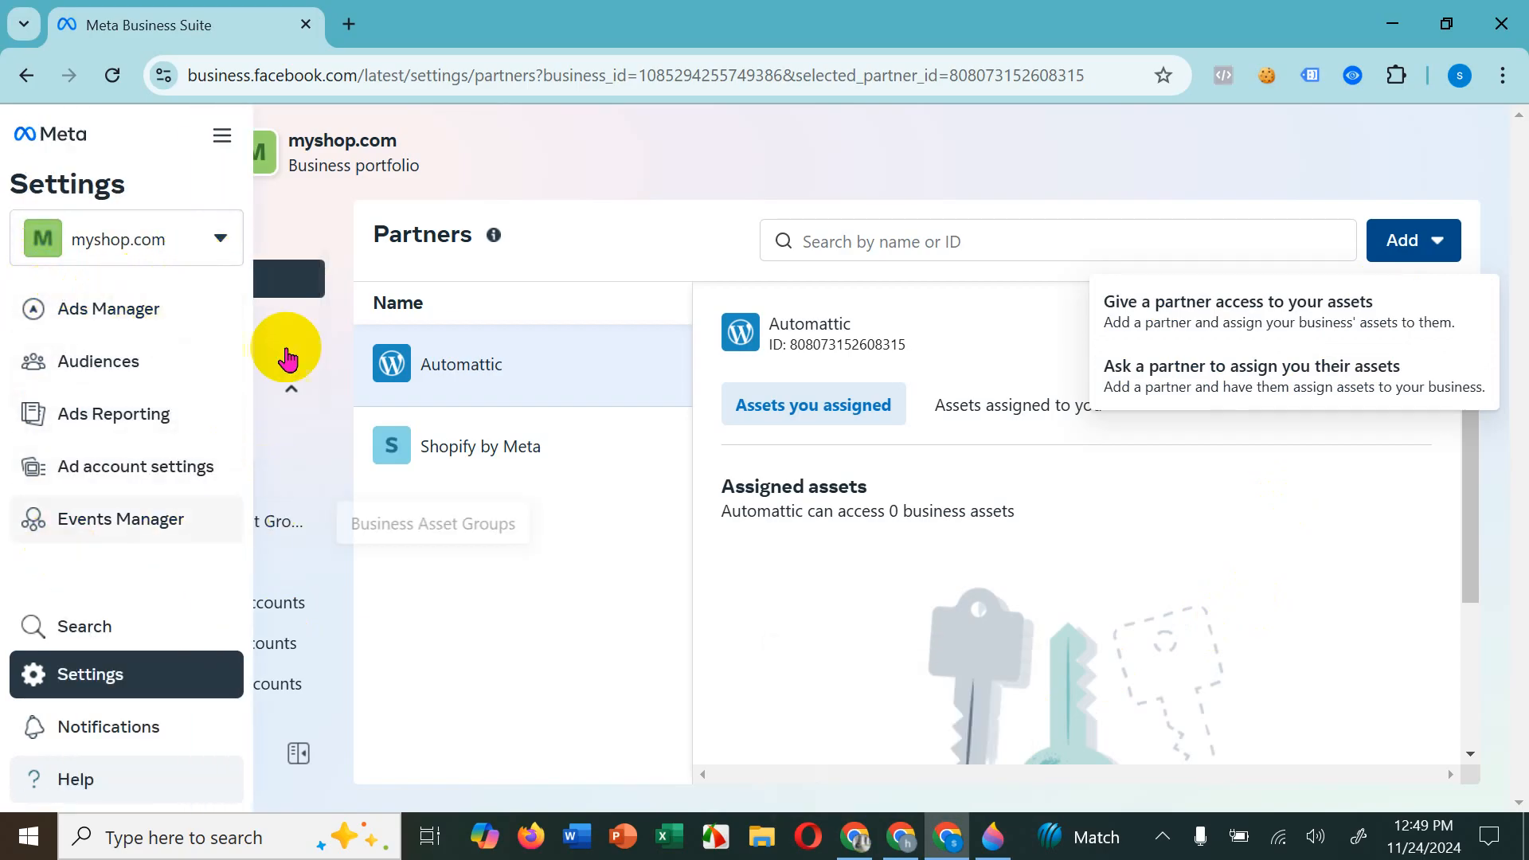
# Step: Open the main settings of myshop.com and examine its business portfolio info down to the business options
pyautogui.moveTo(17, 675)
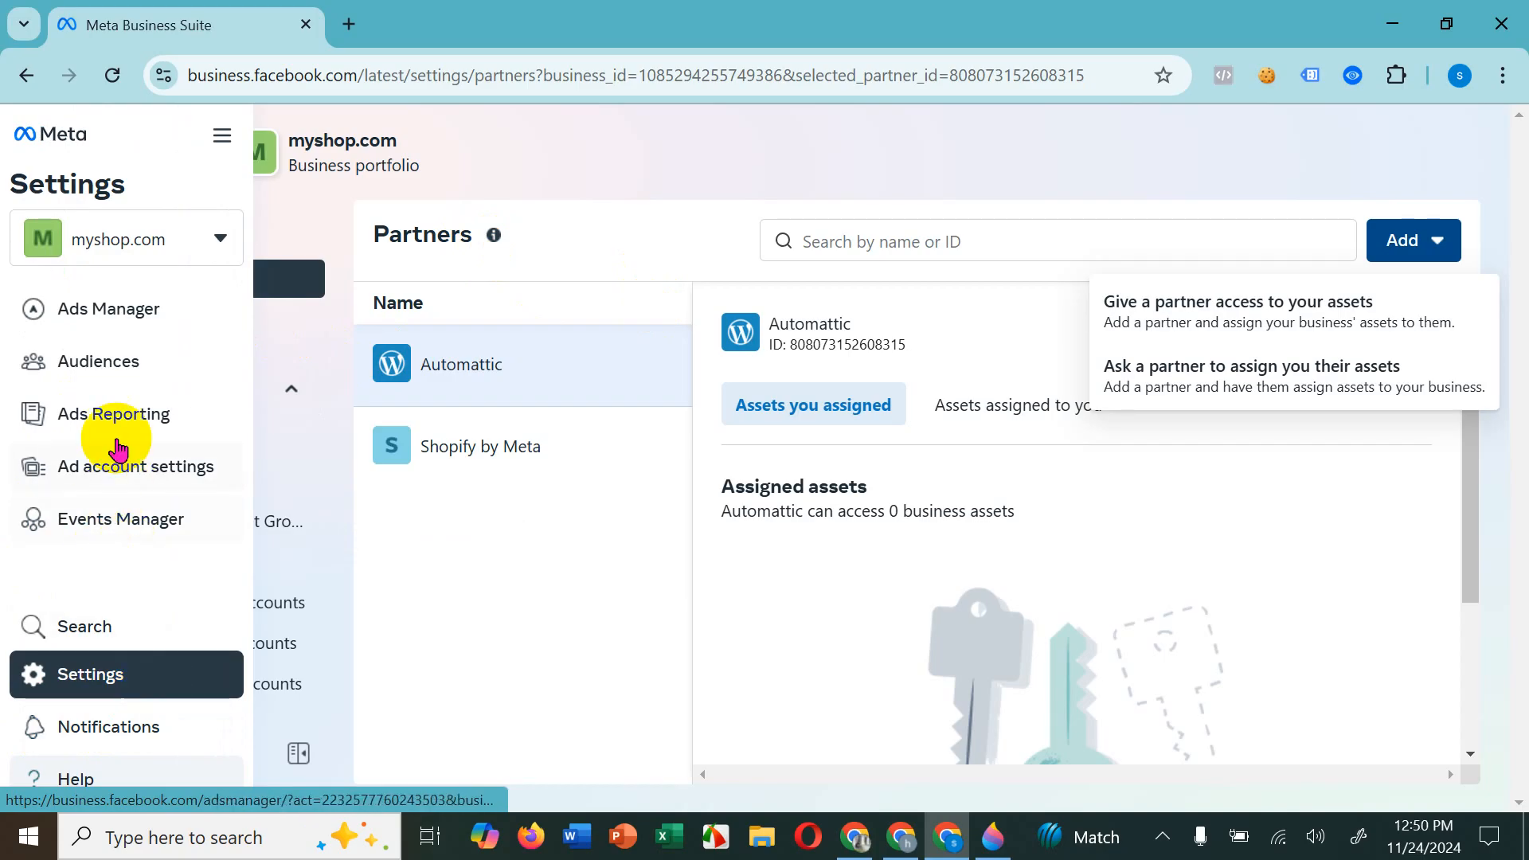
pyautogui.click(139, 677)
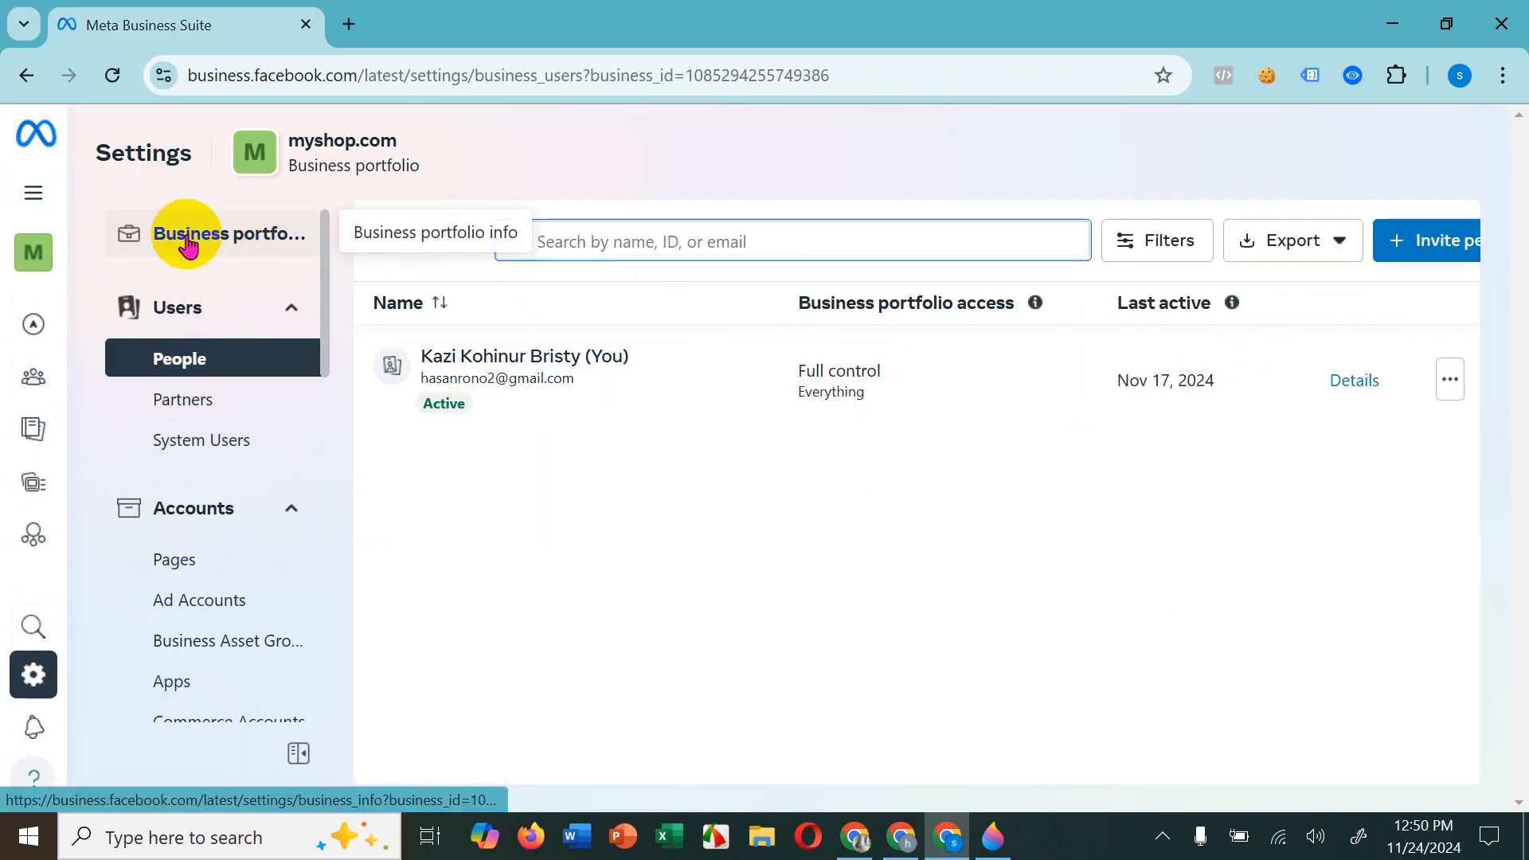
pyautogui.click(215, 248)
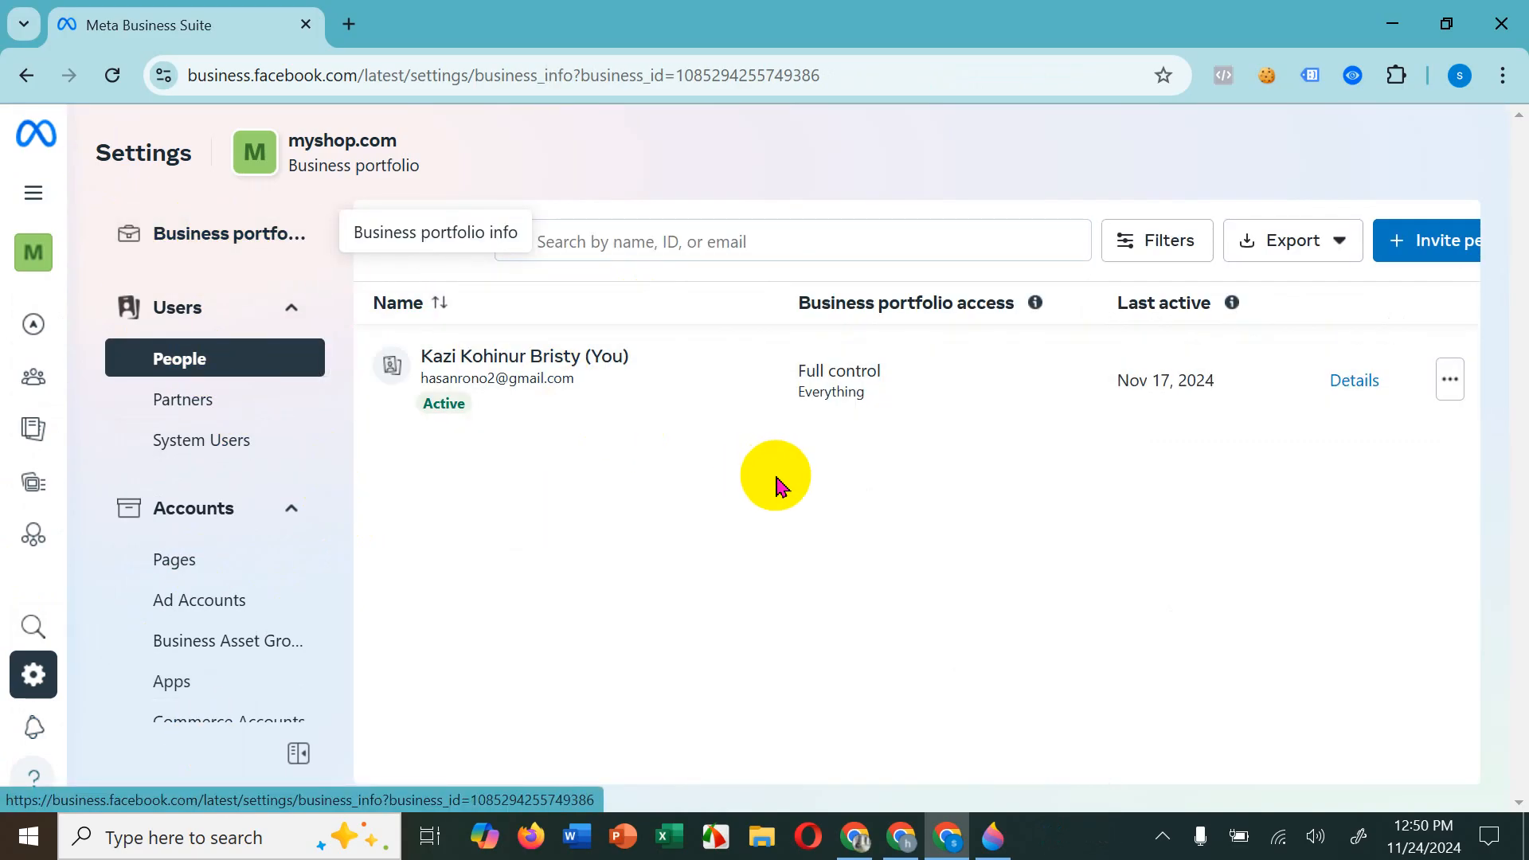
pyautogui.scroll(-10, 1095, 590)
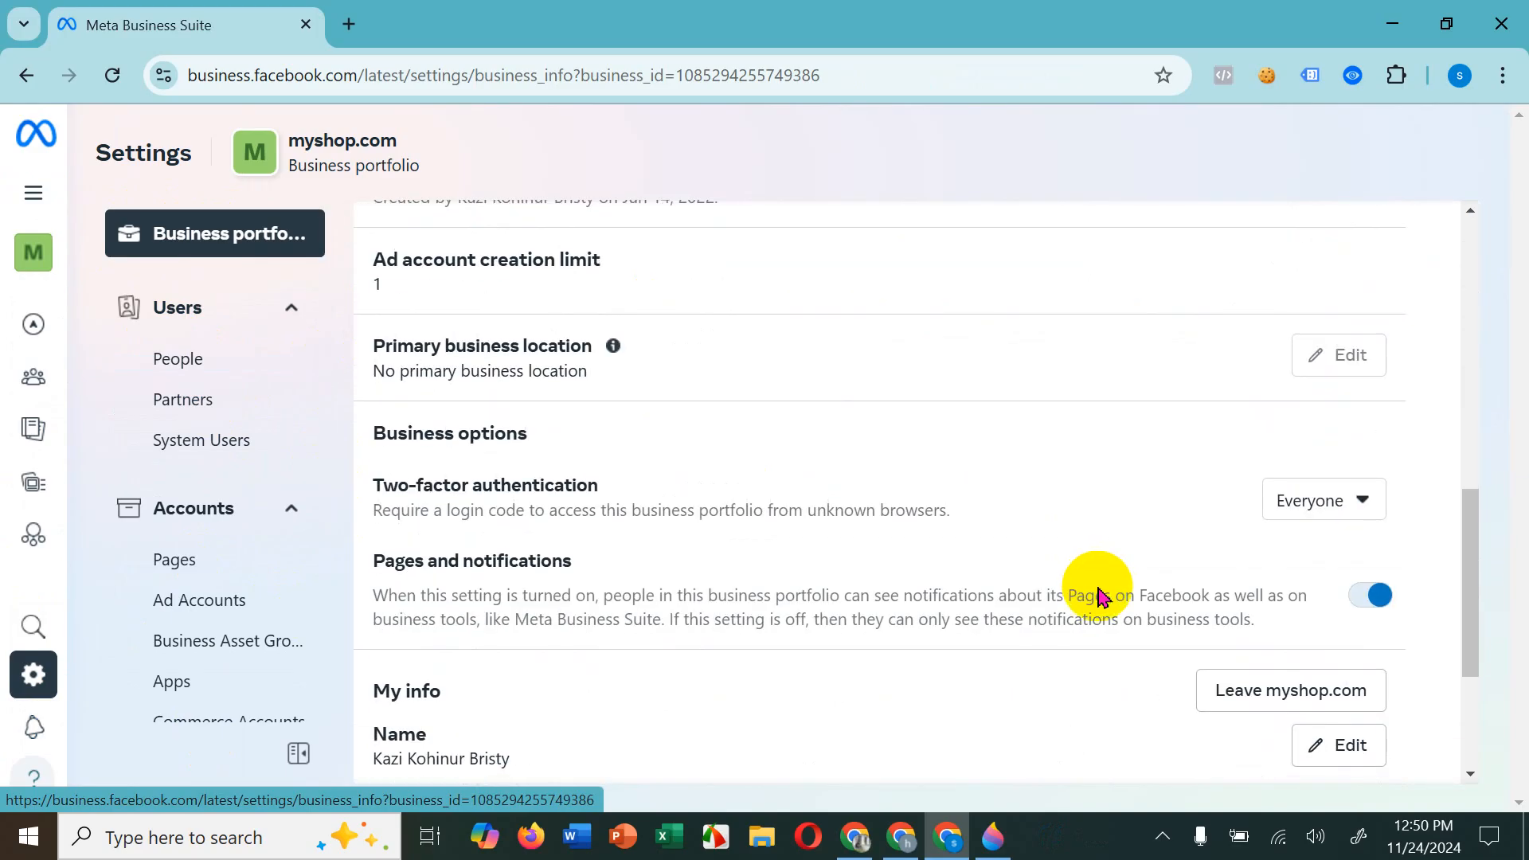
# Step: Compare the settings sections available for jadromart.com in the other browser window with those of myshop.com
pyautogui.click(900, 836)
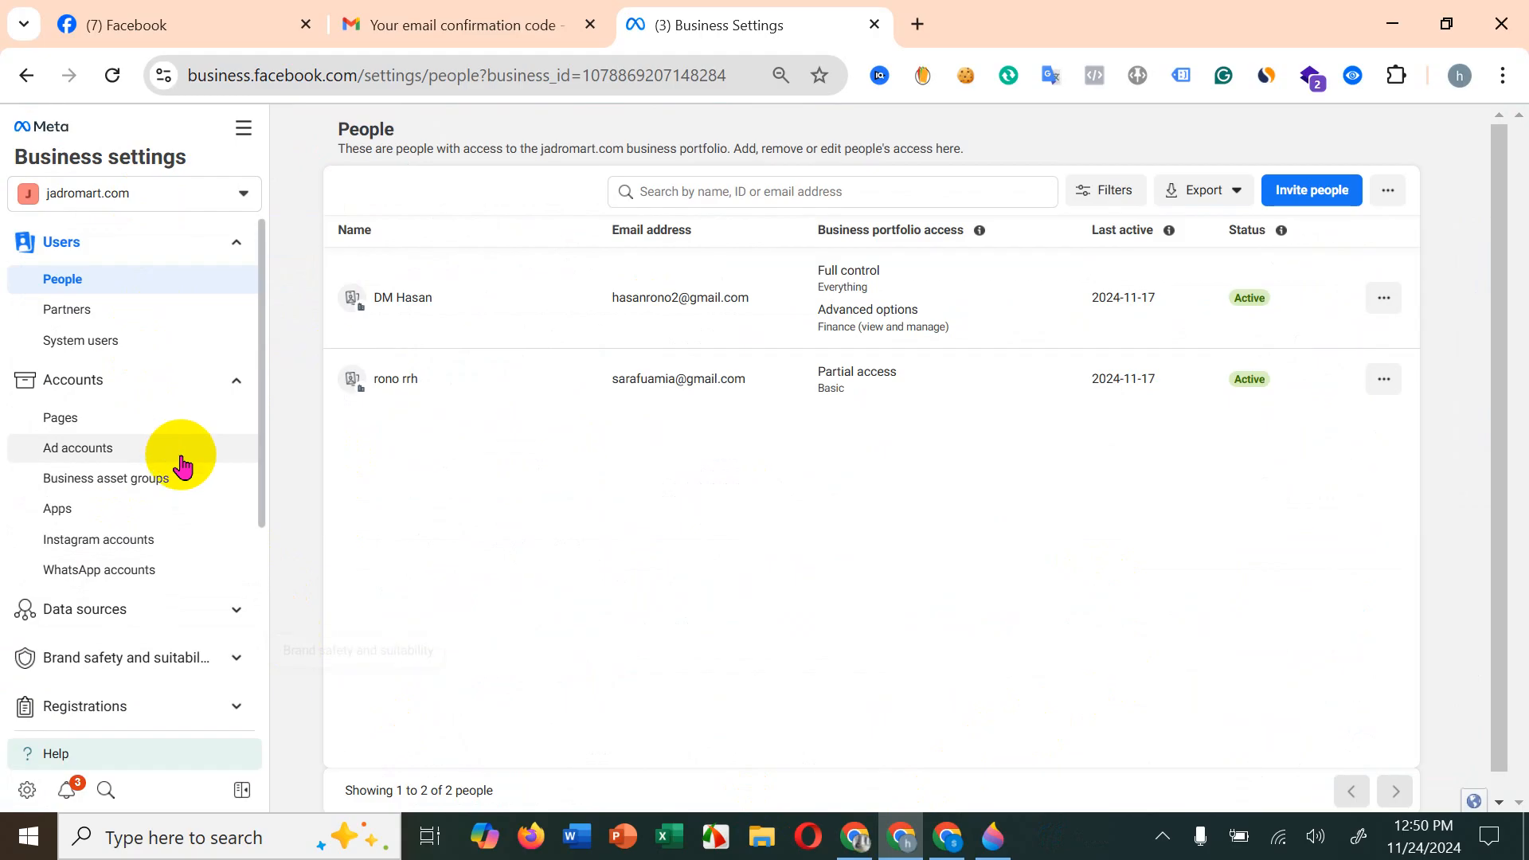
pyautogui.scroll(-3, 142, 644)
pyautogui.scroll(3, 141, 643)
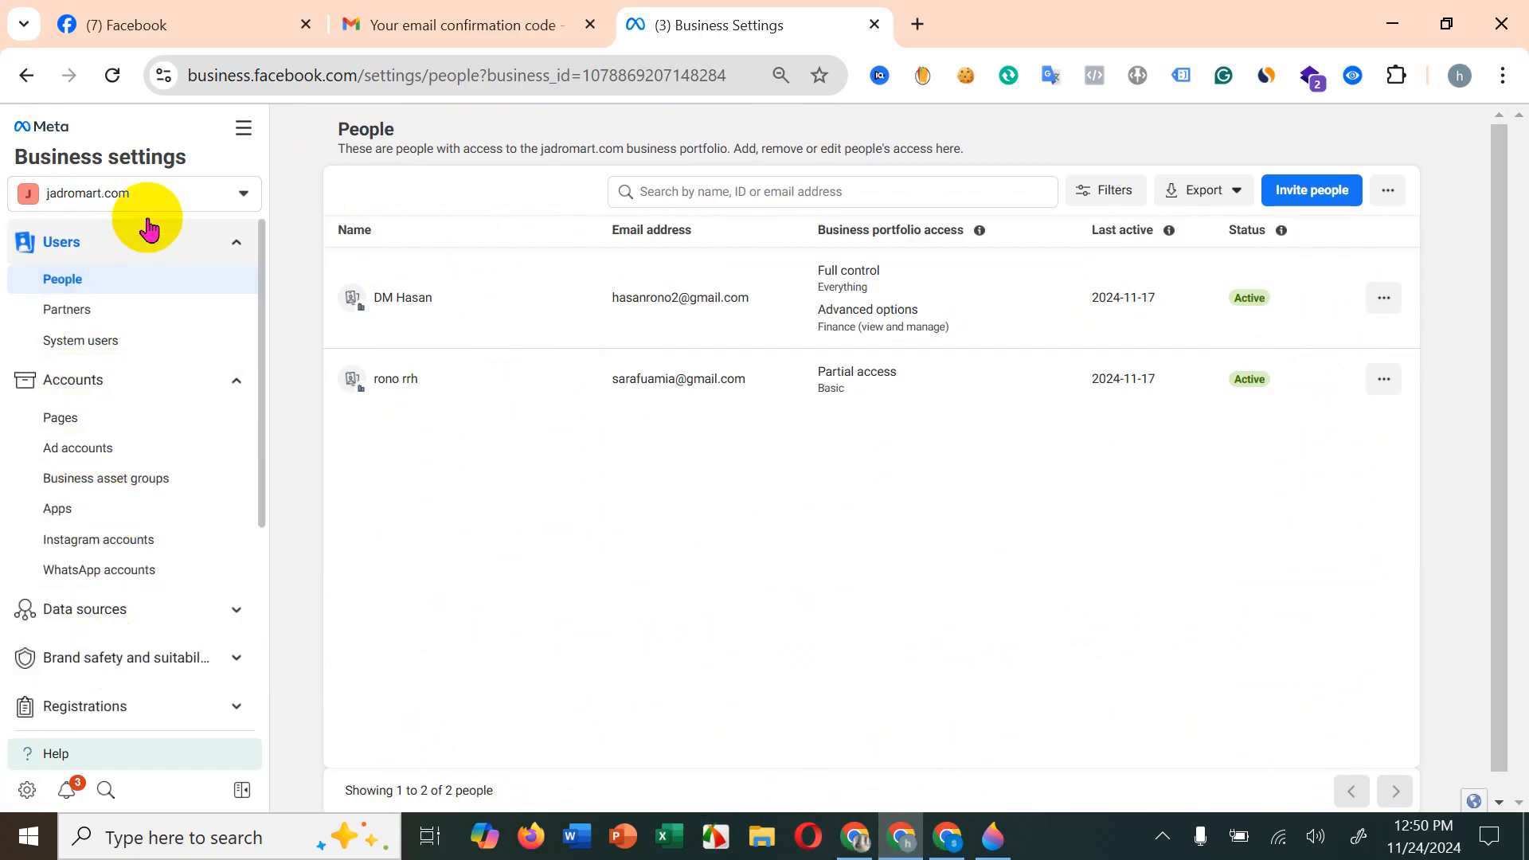
pyautogui.click(946, 842)
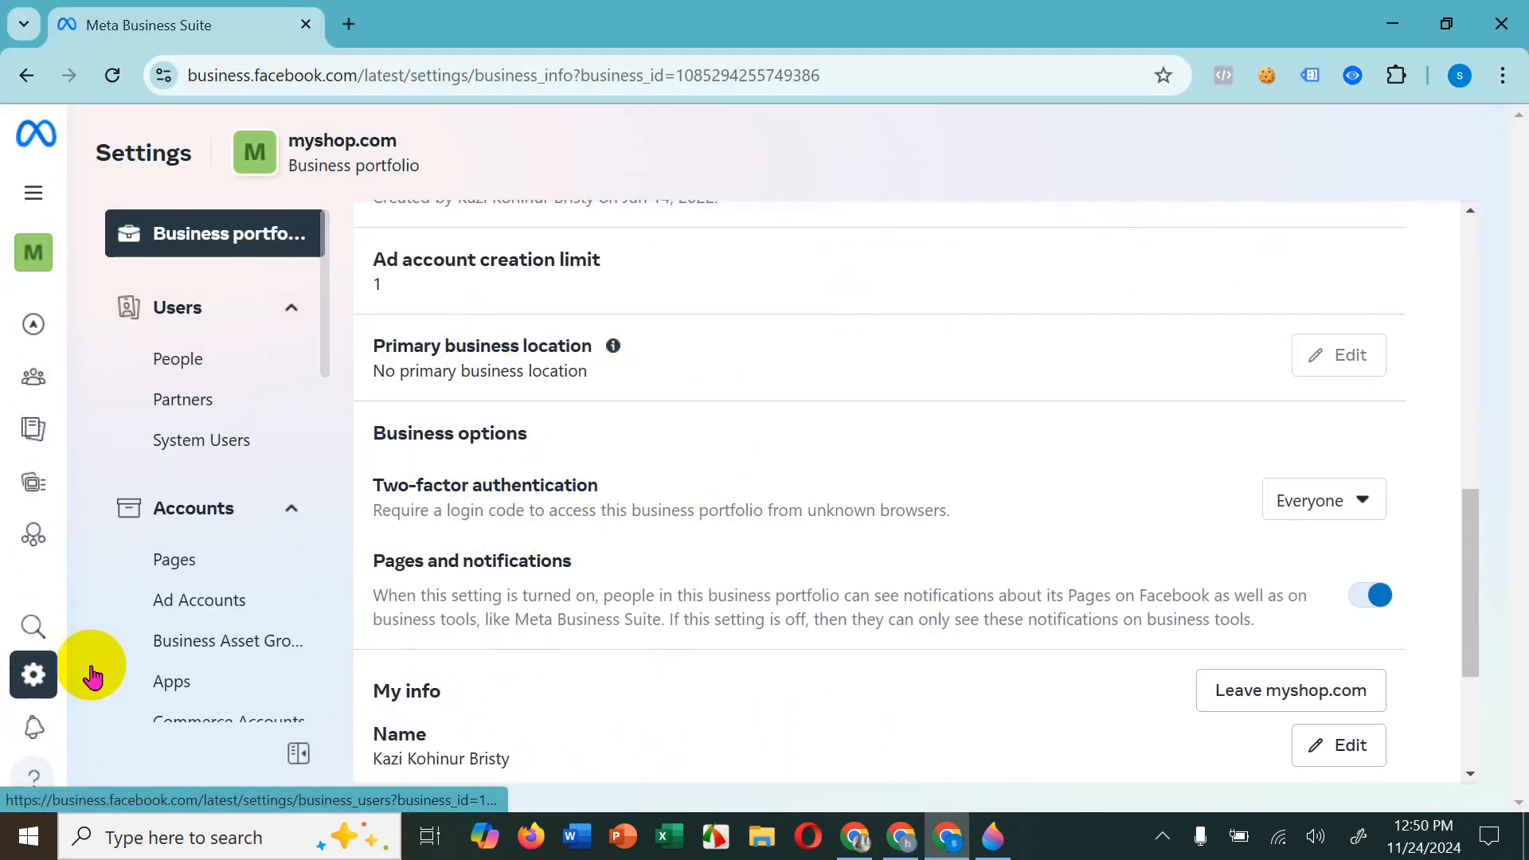
pyautogui.scroll(-3, 263, 486)
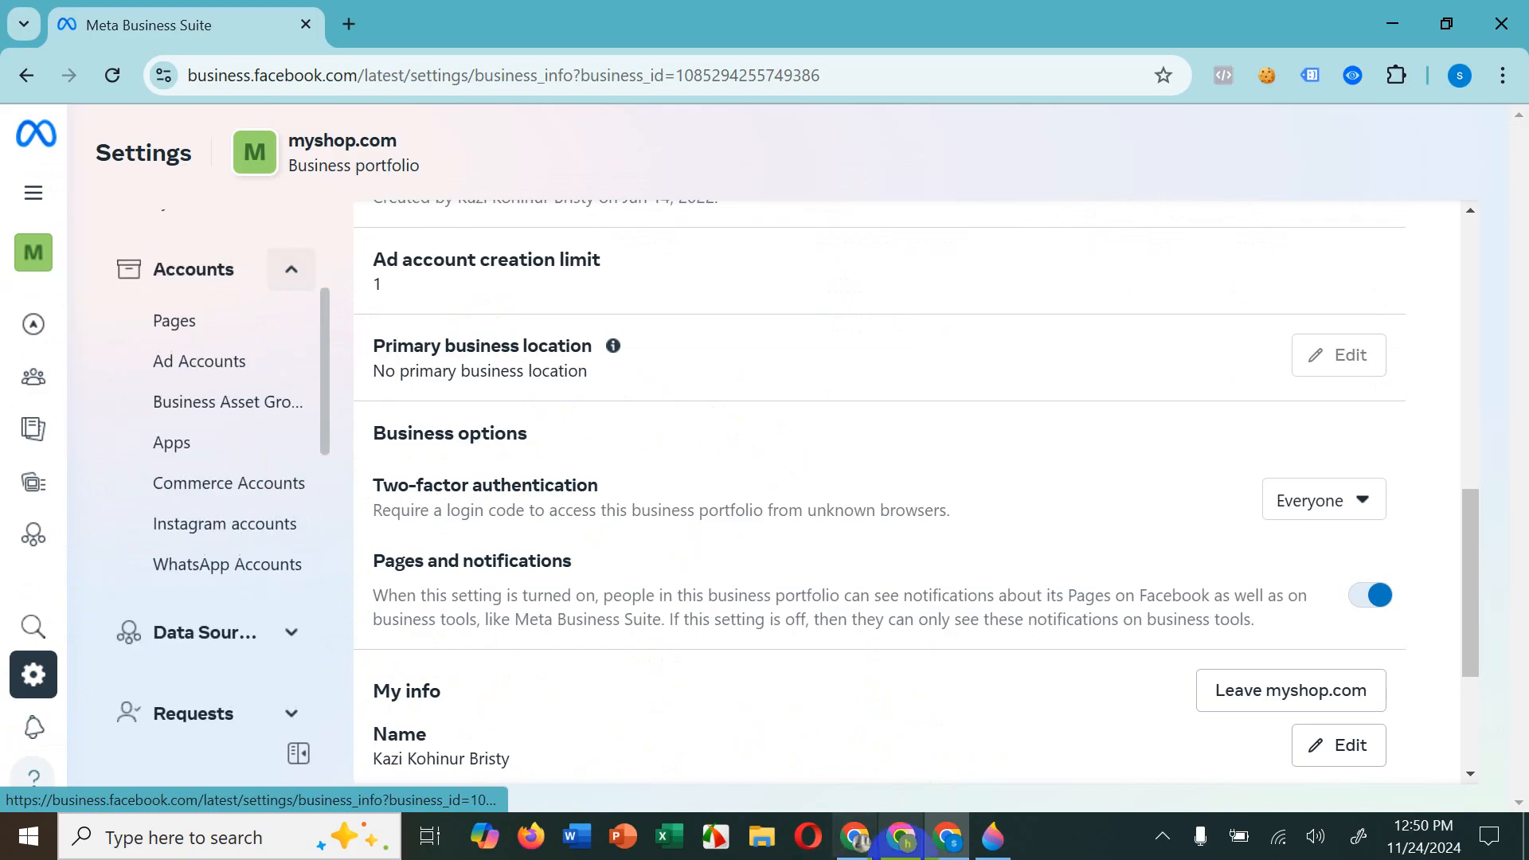
# Step: Switch to the jadromart.com window, open its Partners settings and read the option for requesting assets from a partner
pyautogui.click(879, 832)
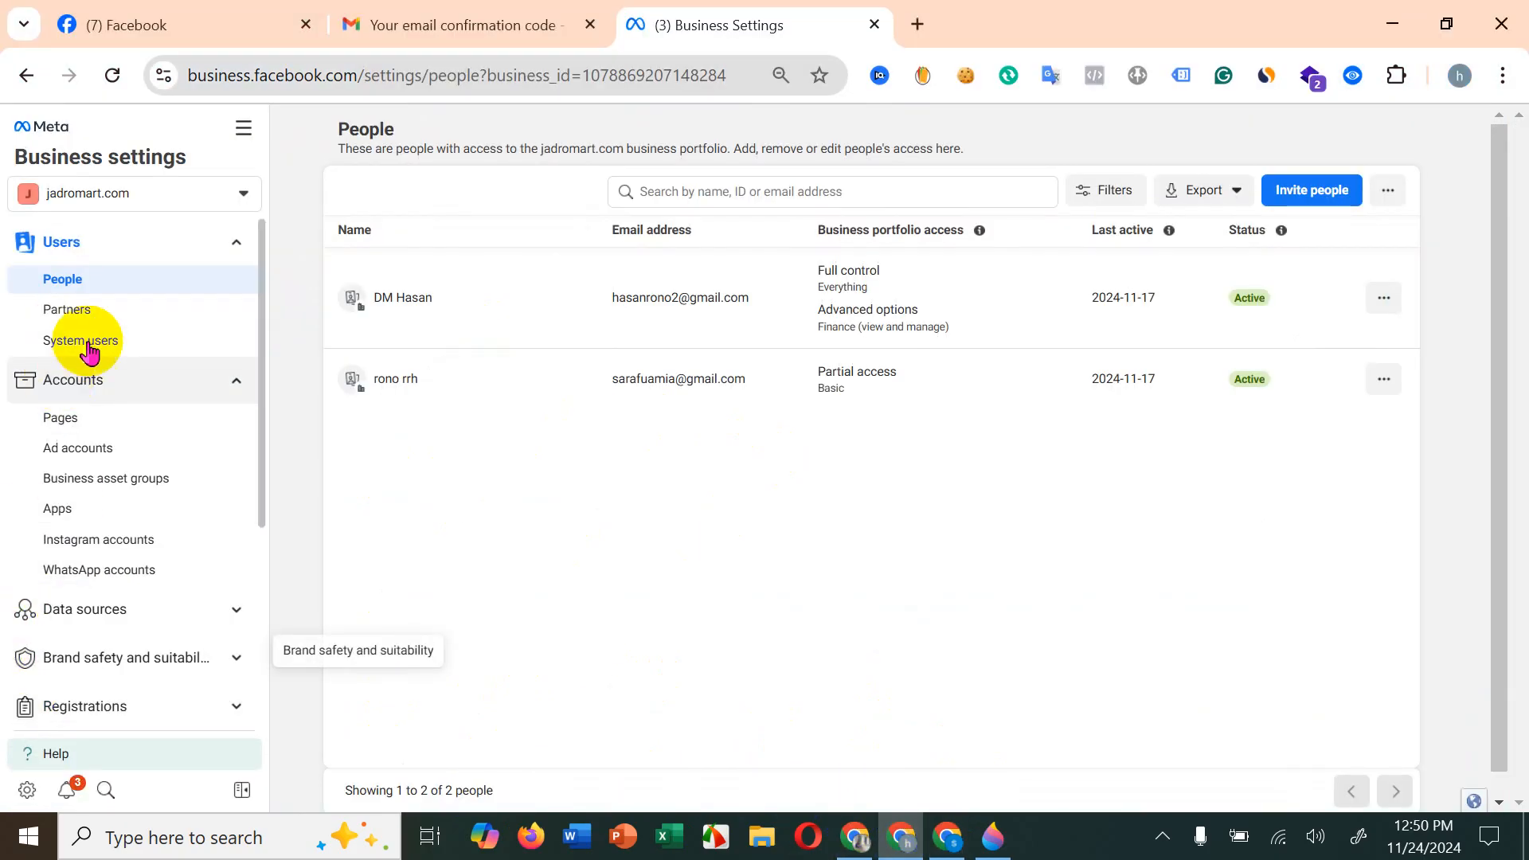
pyautogui.click(89, 310)
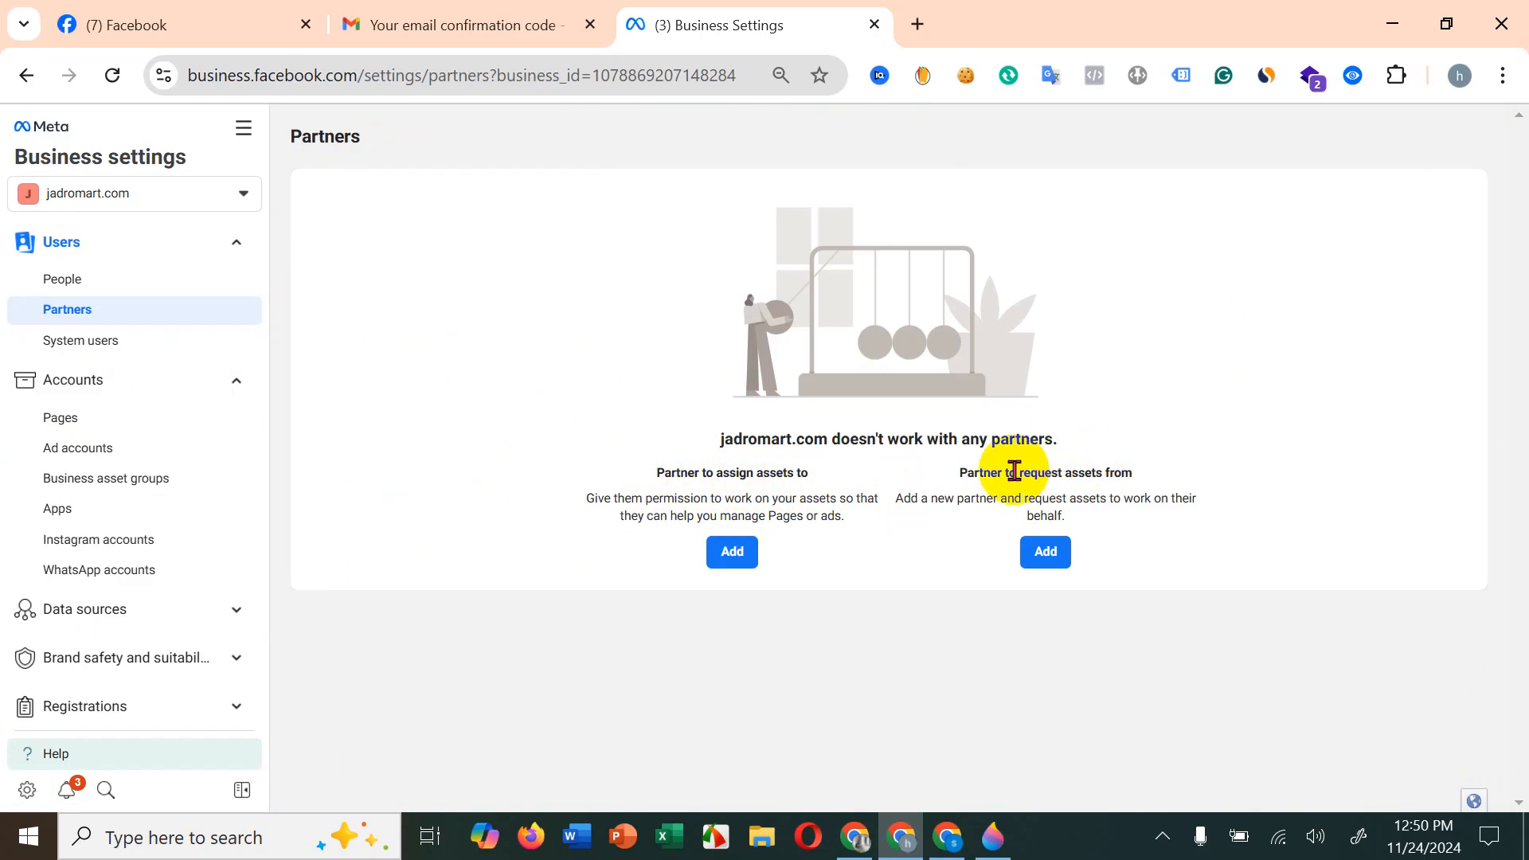
pyautogui.moveTo(1078, 478); pyautogui.dragTo(1080, 477)
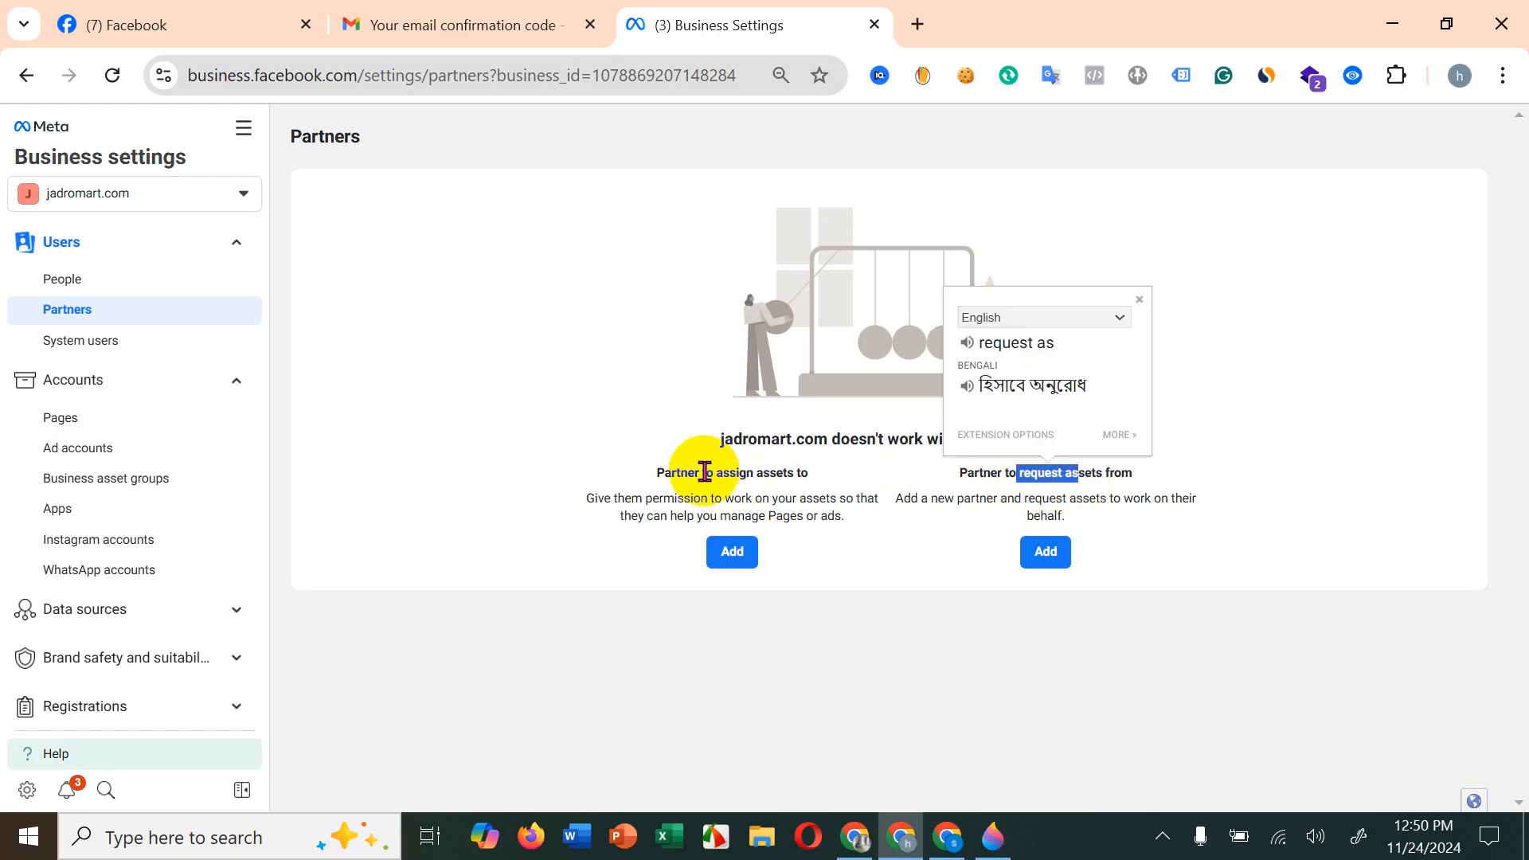
# Step: Return to the myshop.com window and review its portfolio info and the list of settings sections
pyautogui.click(948, 836)
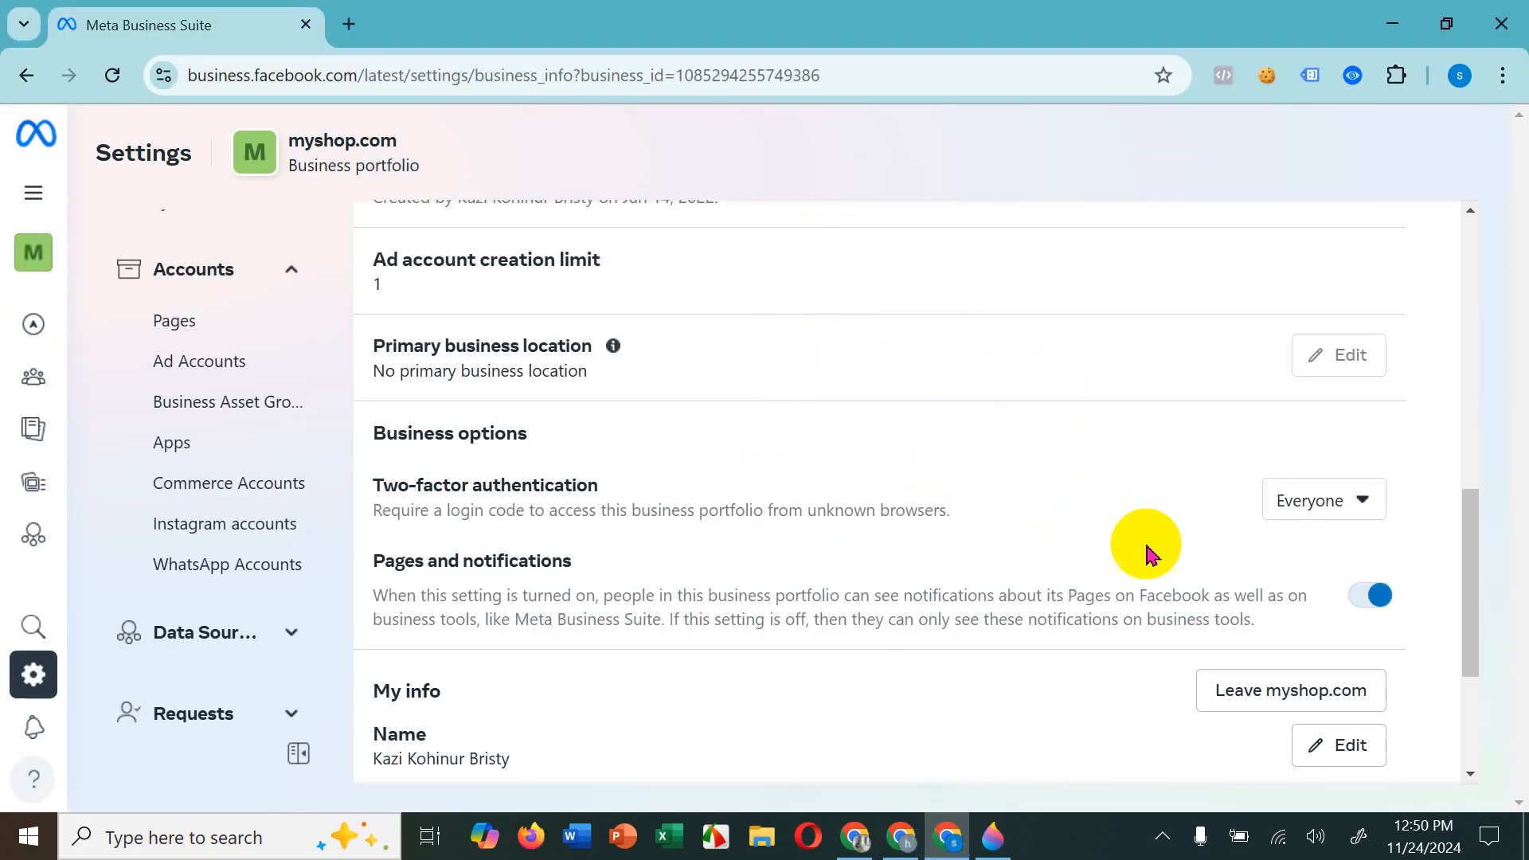
pyautogui.scroll(10, 1144, 547)
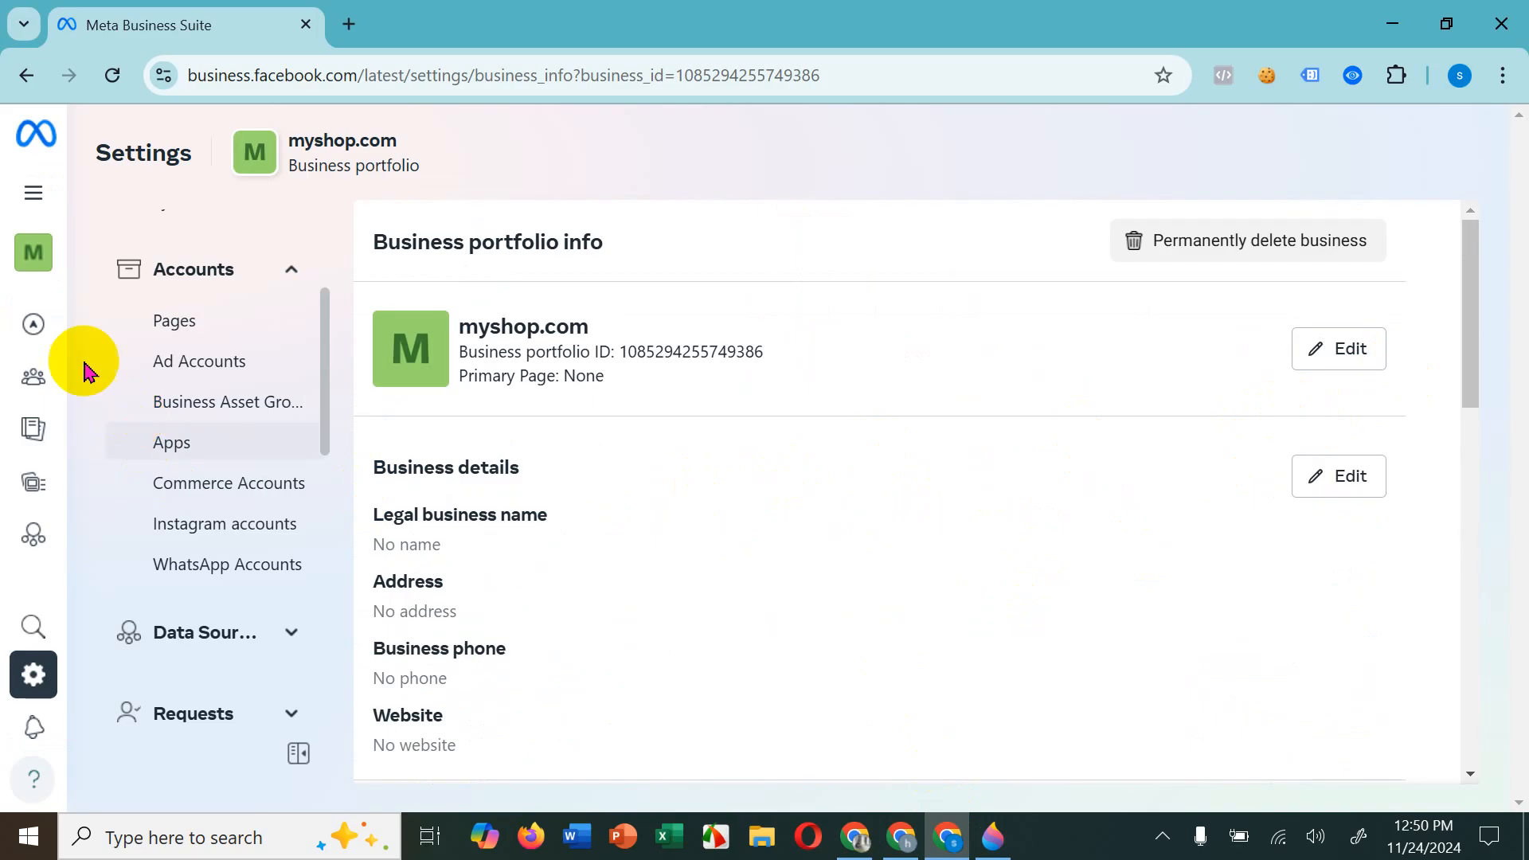
pyautogui.moveTo(46, 274)
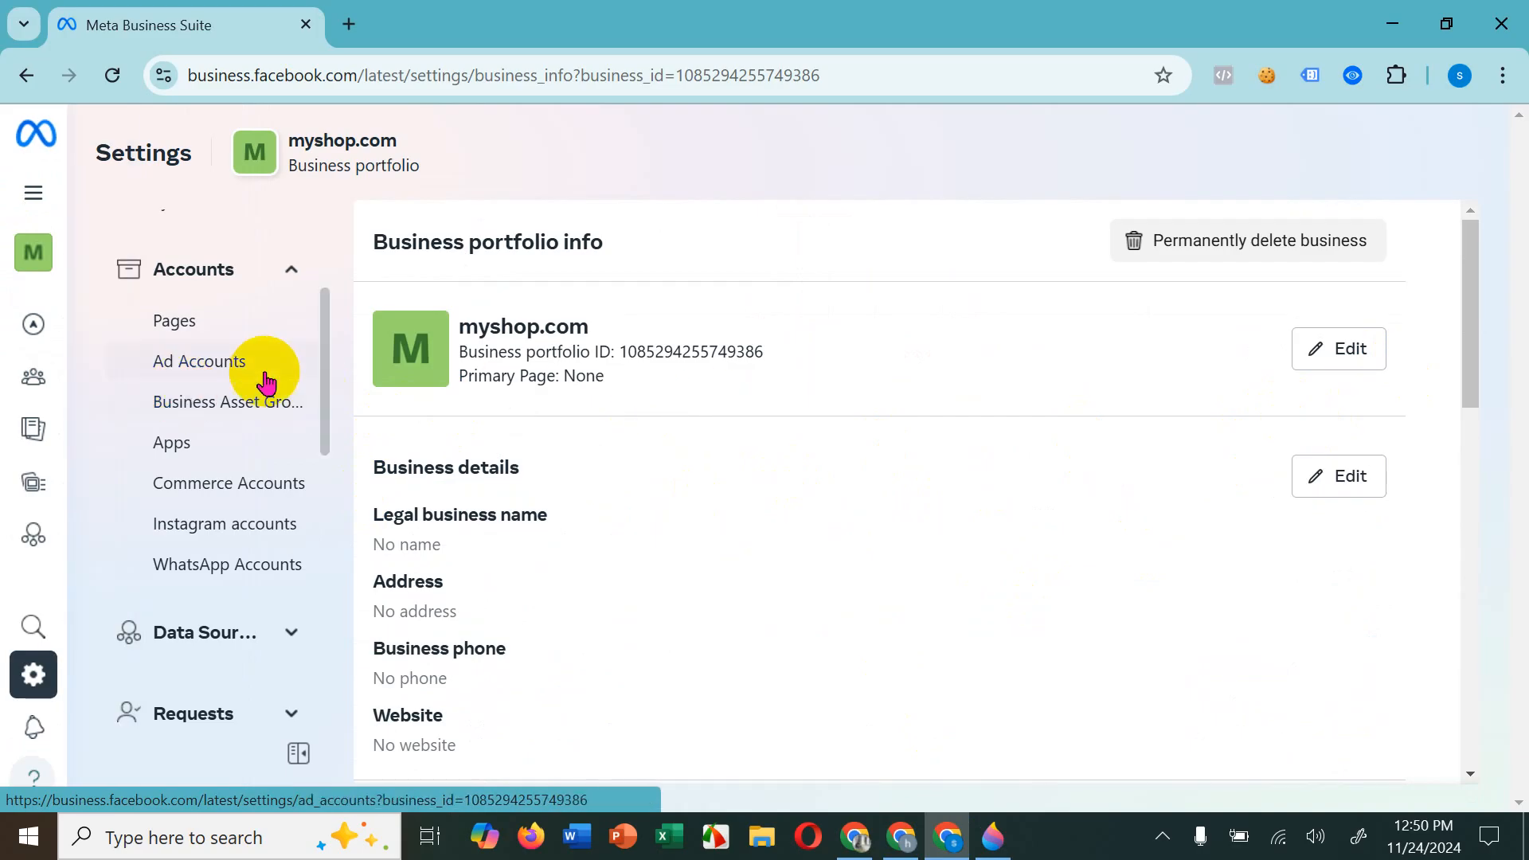
pyautogui.scroll(-1, 200, 477)
pyautogui.scroll(3, 195, 446)
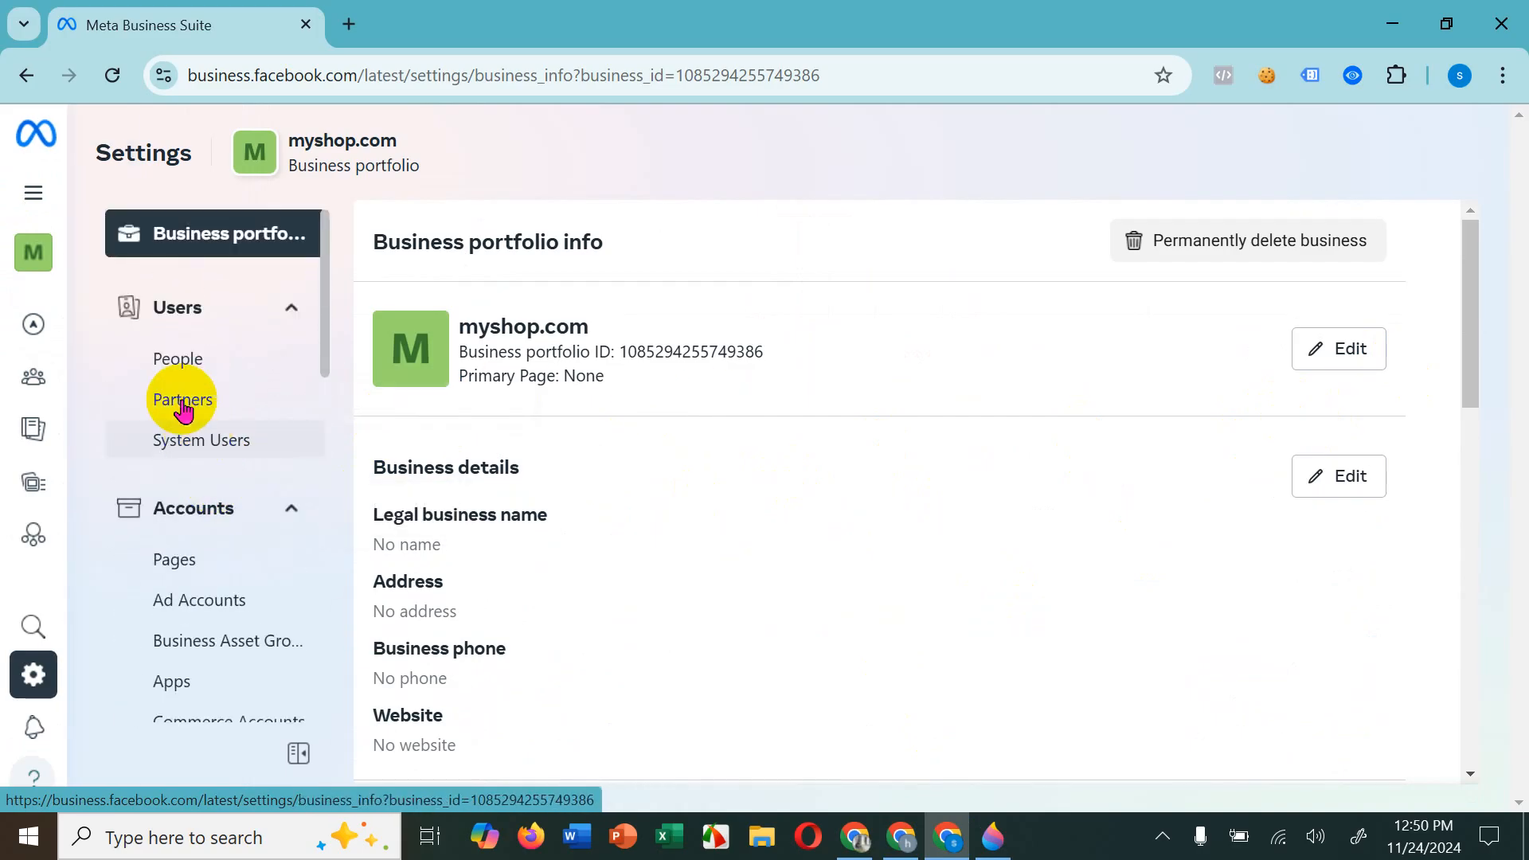
# Step: Open the Partners settings in the Users section of myshop.com and bring up the options for adding a partner
pyautogui.click(229, 361)
pyautogui.click(219, 423)
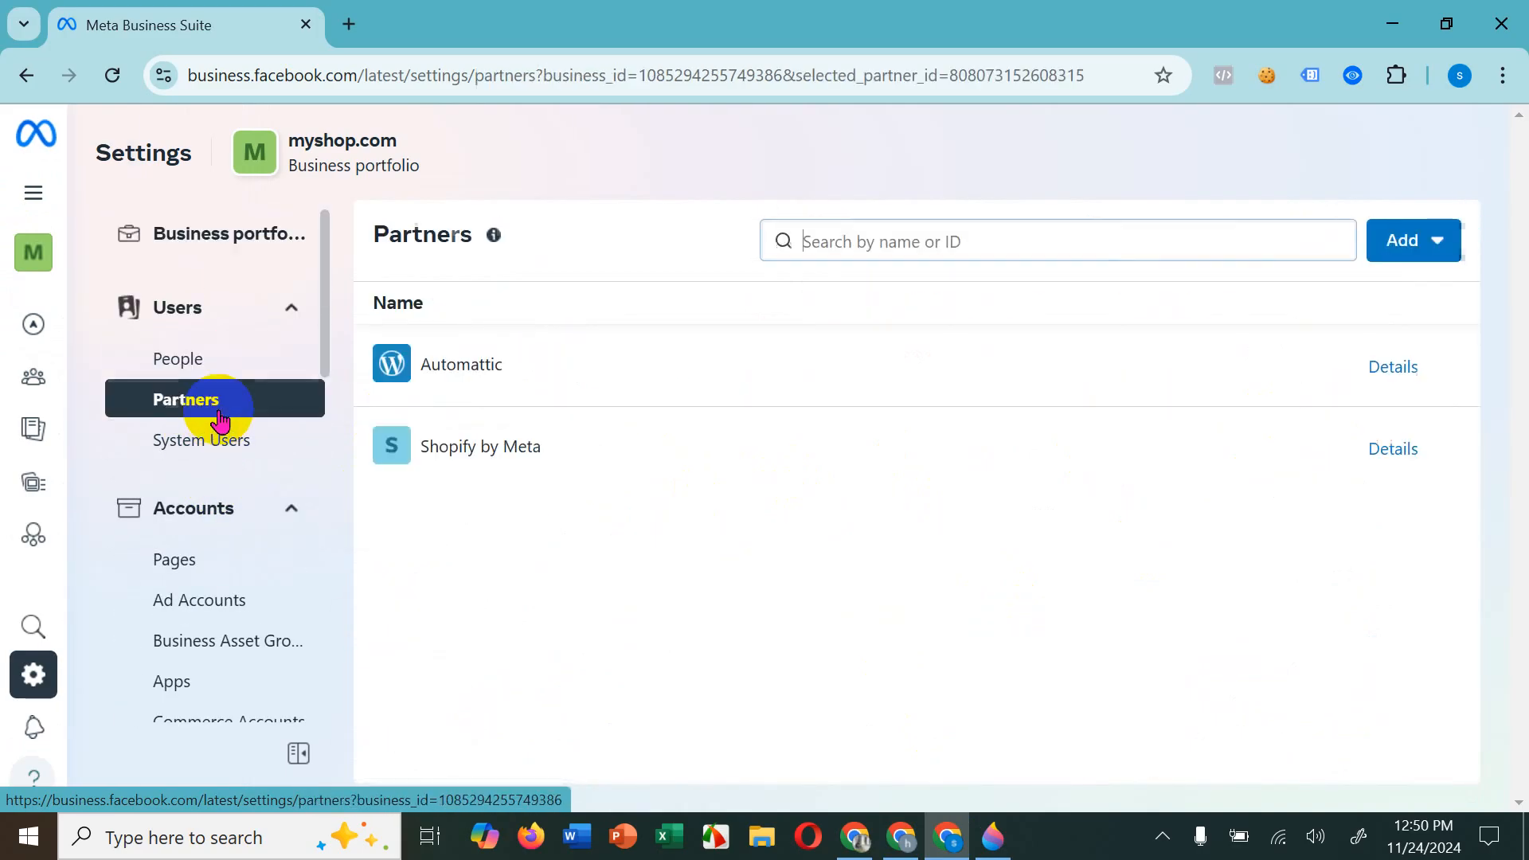
pyautogui.click(1425, 241)
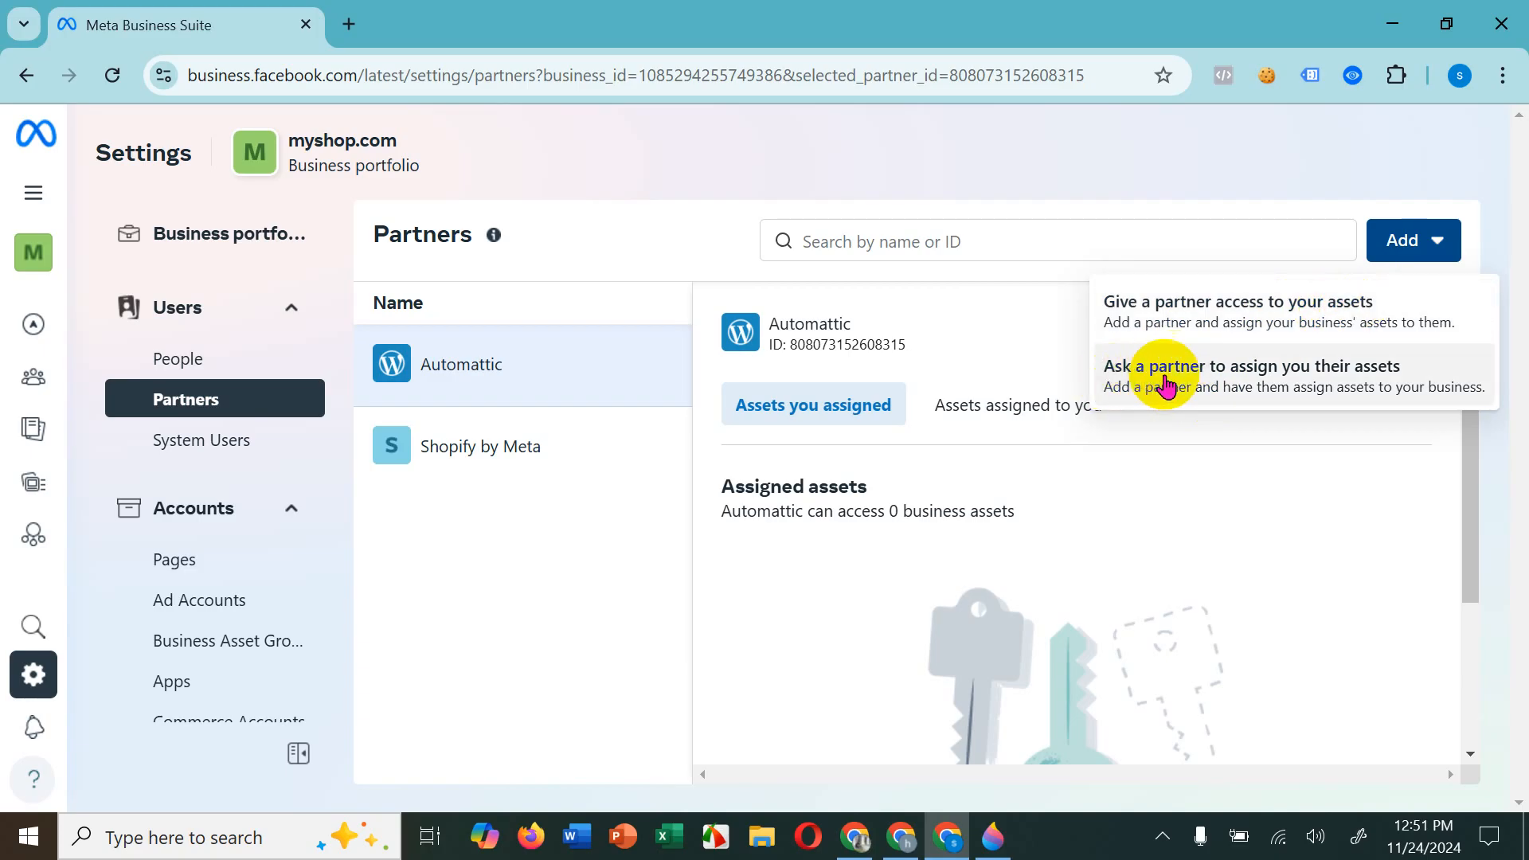
# Step: Compare jadromart.com's options for assigning assets to and requesting assets from a partner with the myshop.com add options
pyautogui.click(903, 834)
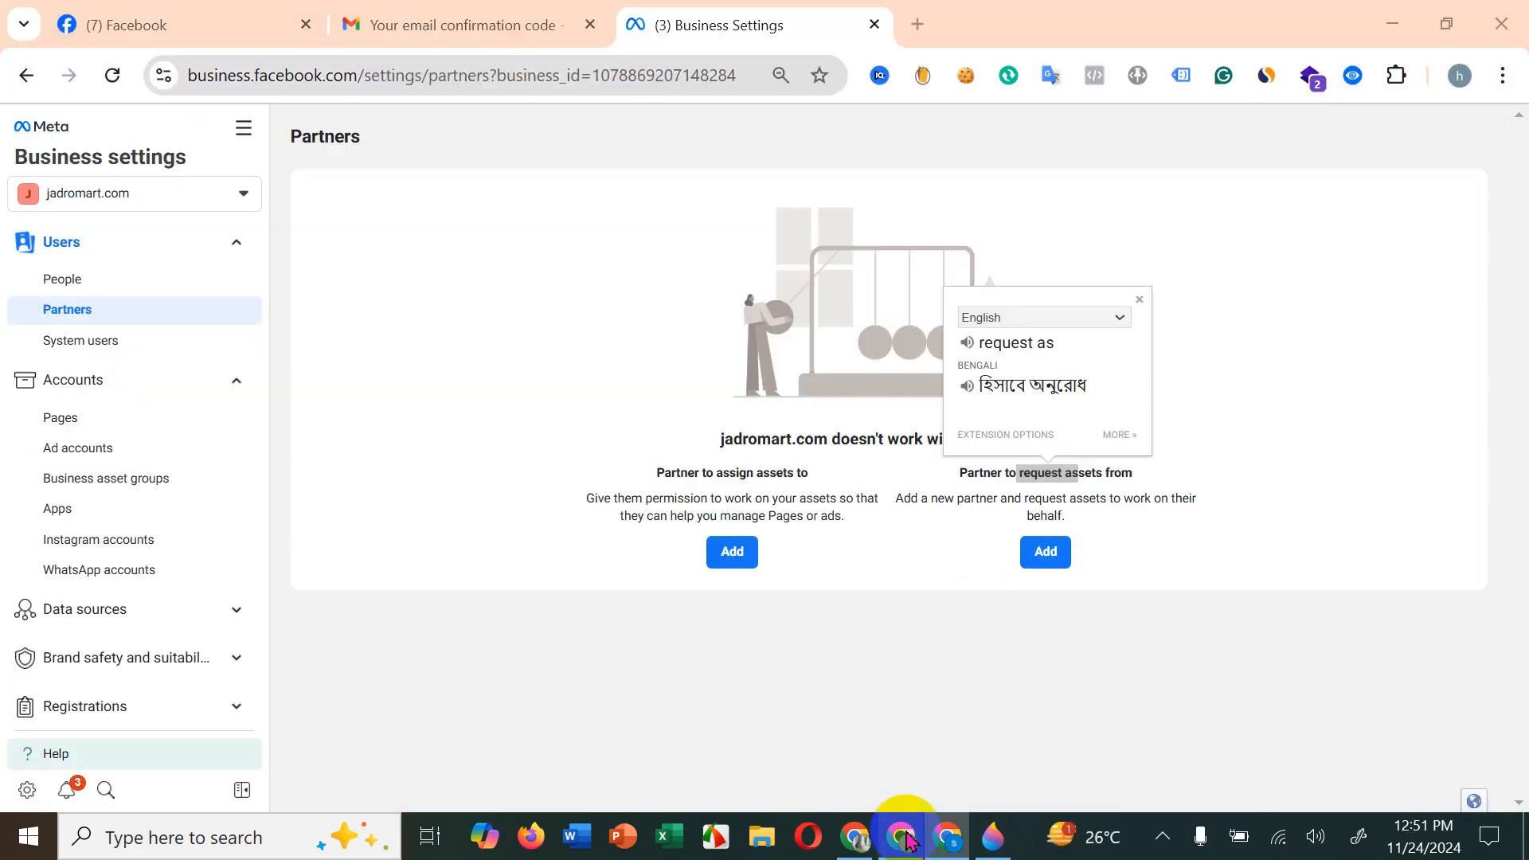
pyautogui.click(1044, 475)
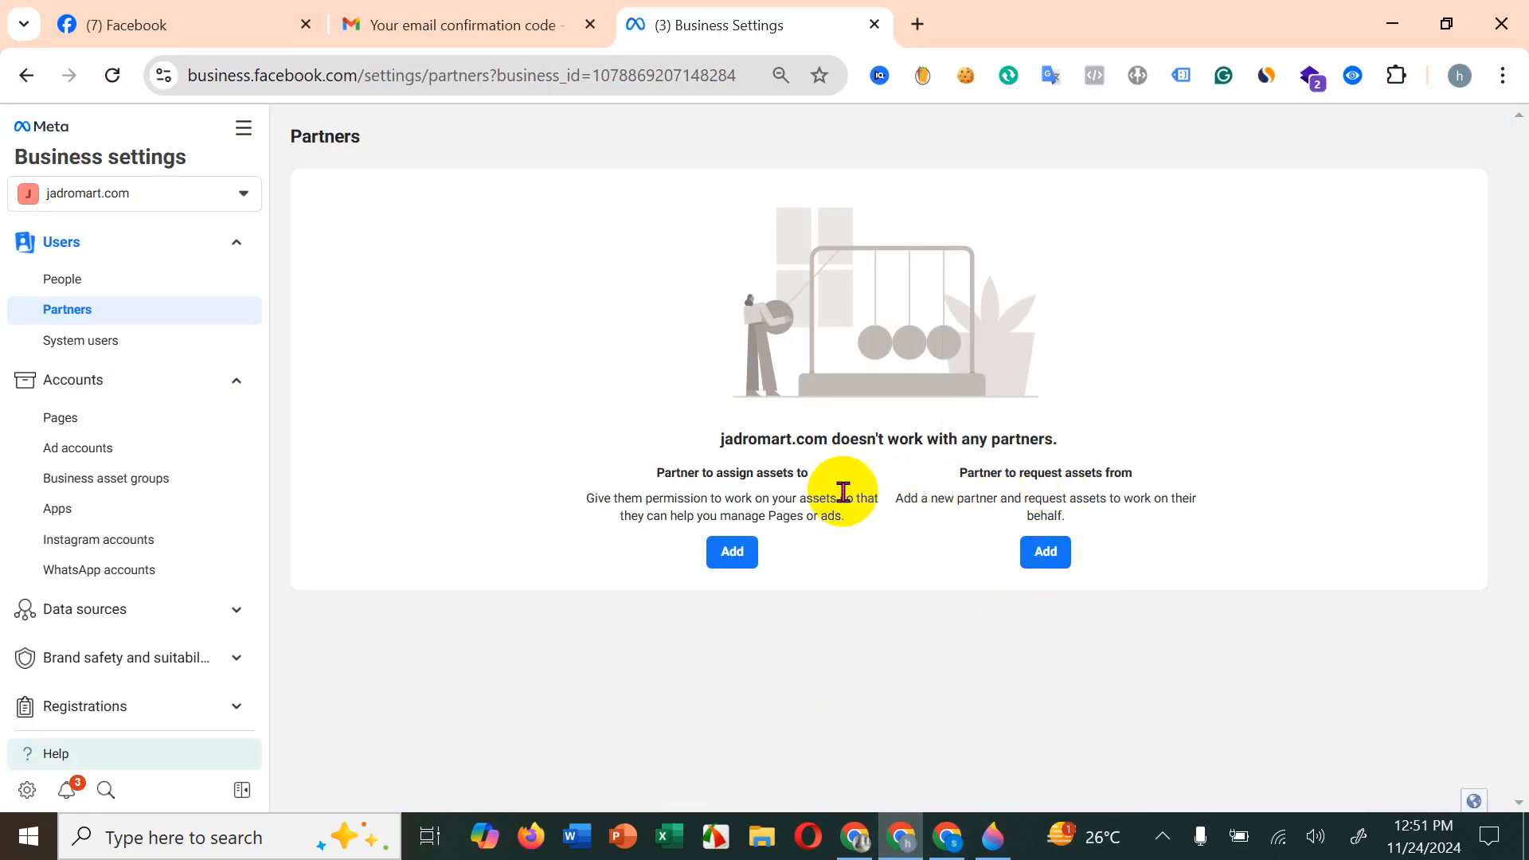
pyautogui.moveTo(775, 465); pyautogui.dragTo(775, 466)
pyautogui.click(796, 467)
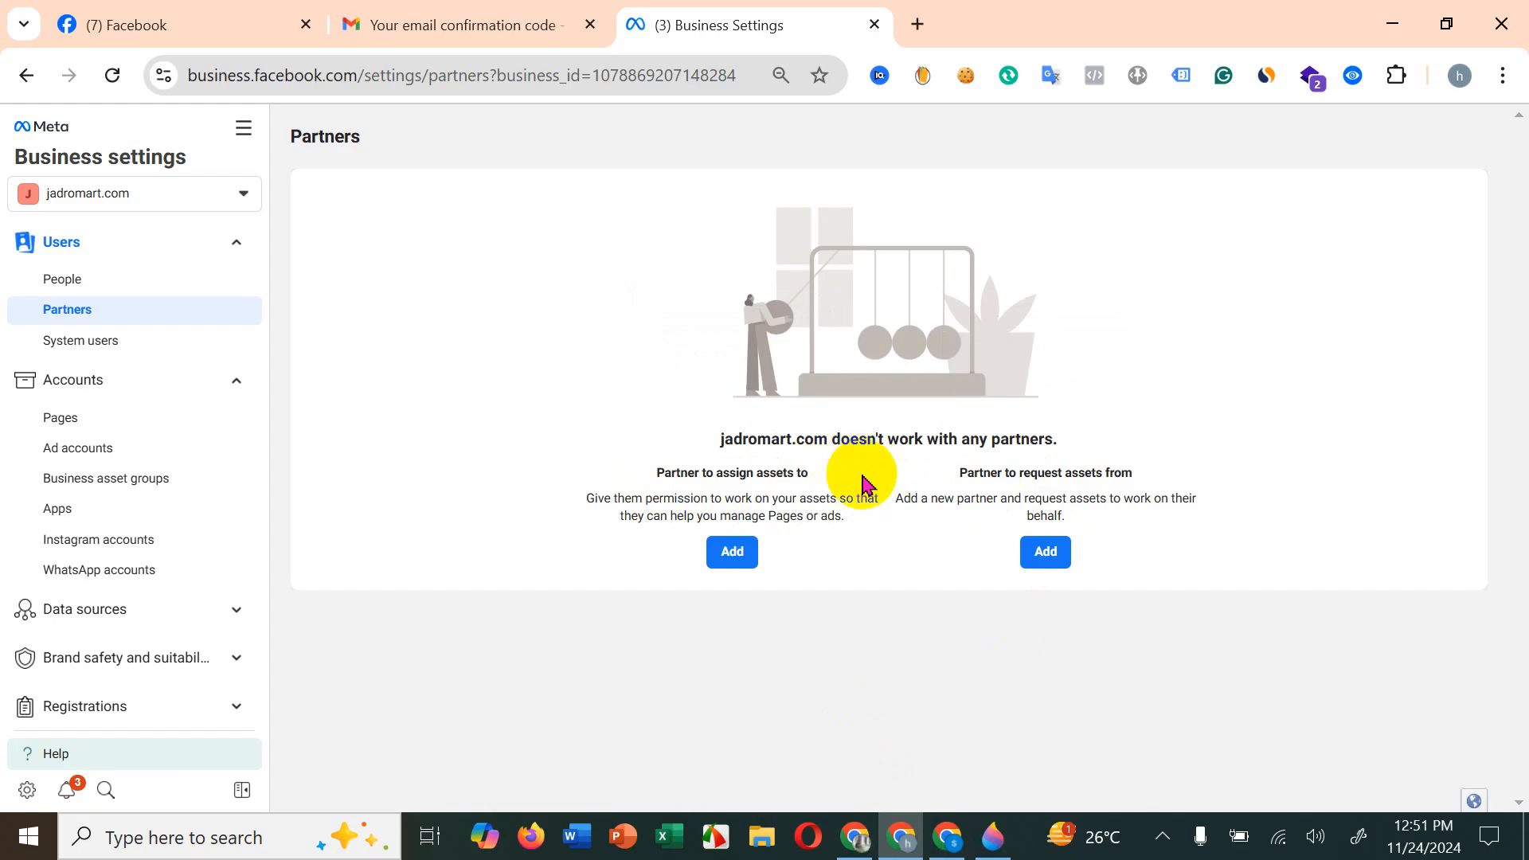
pyautogui.click(948, 841)
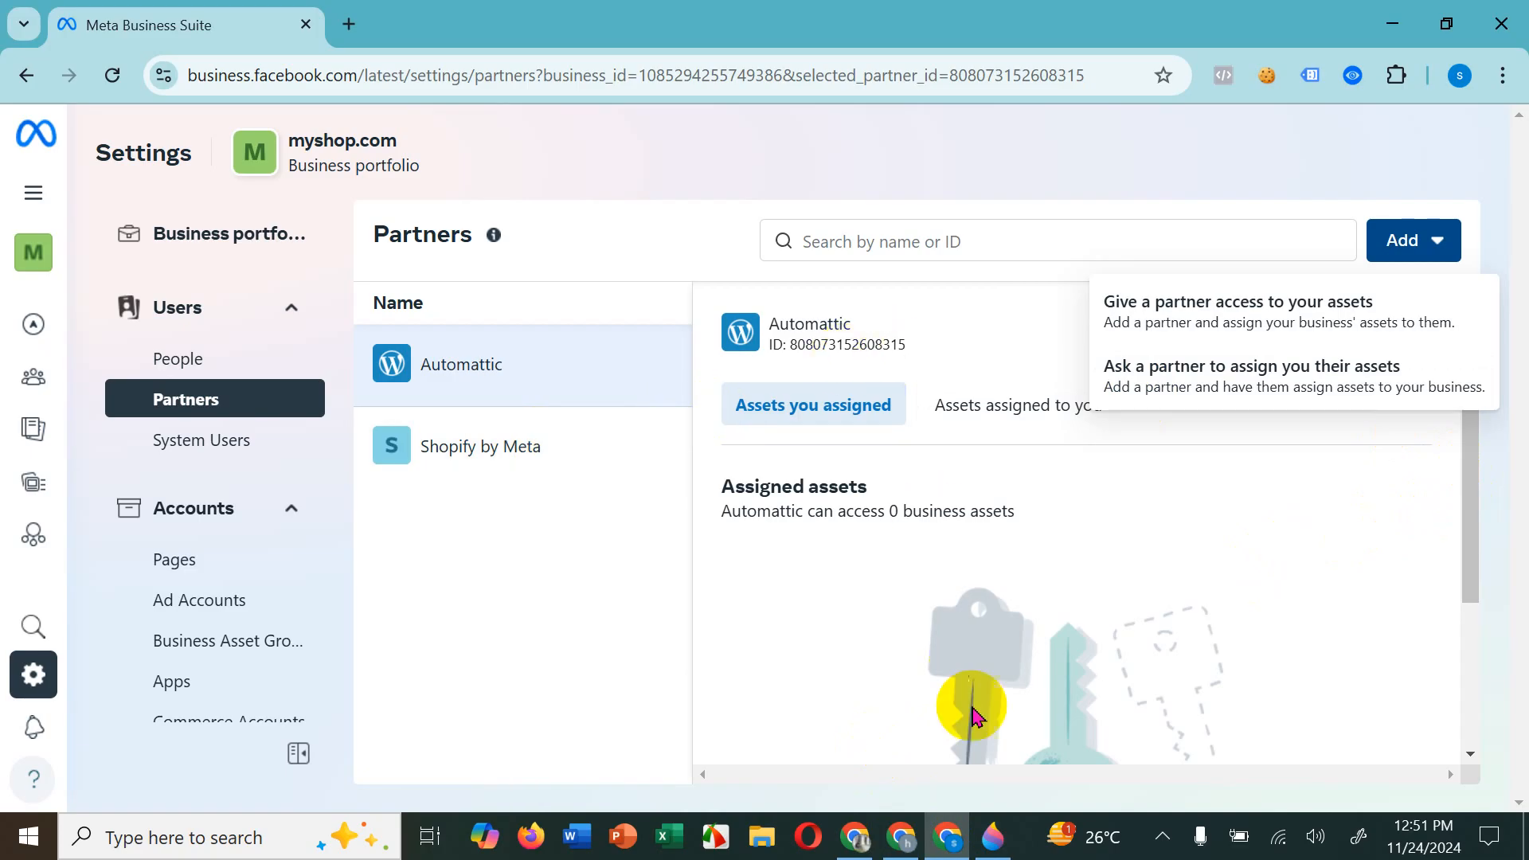
pyautogui.click(902, 832)
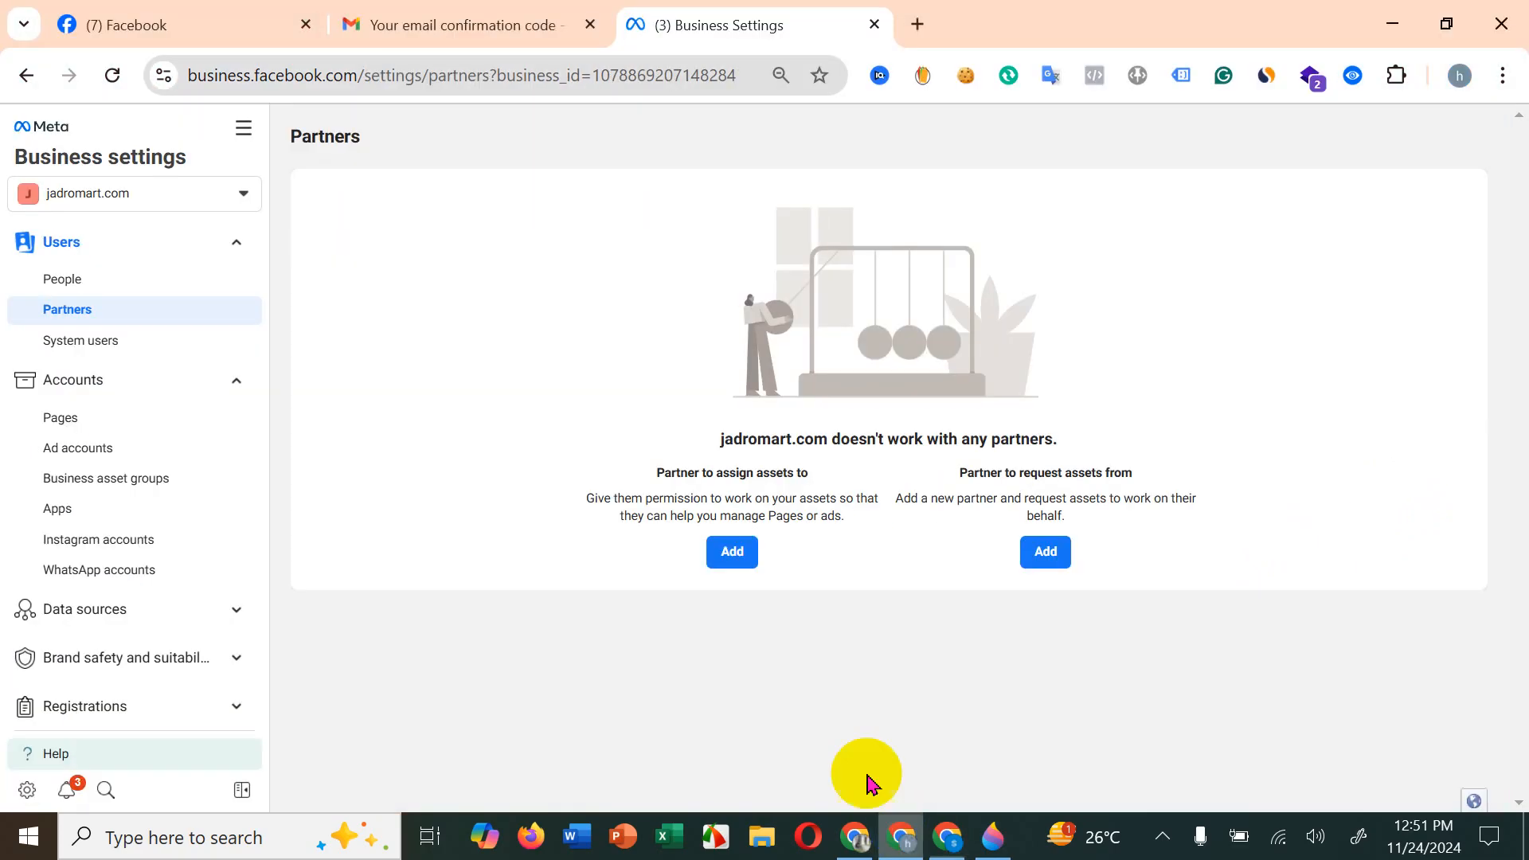
# Step: Return to the myshop.com window and begin giving a partner access to its assets, up to the partner business ID entry
pyautogui.click(949, 832)
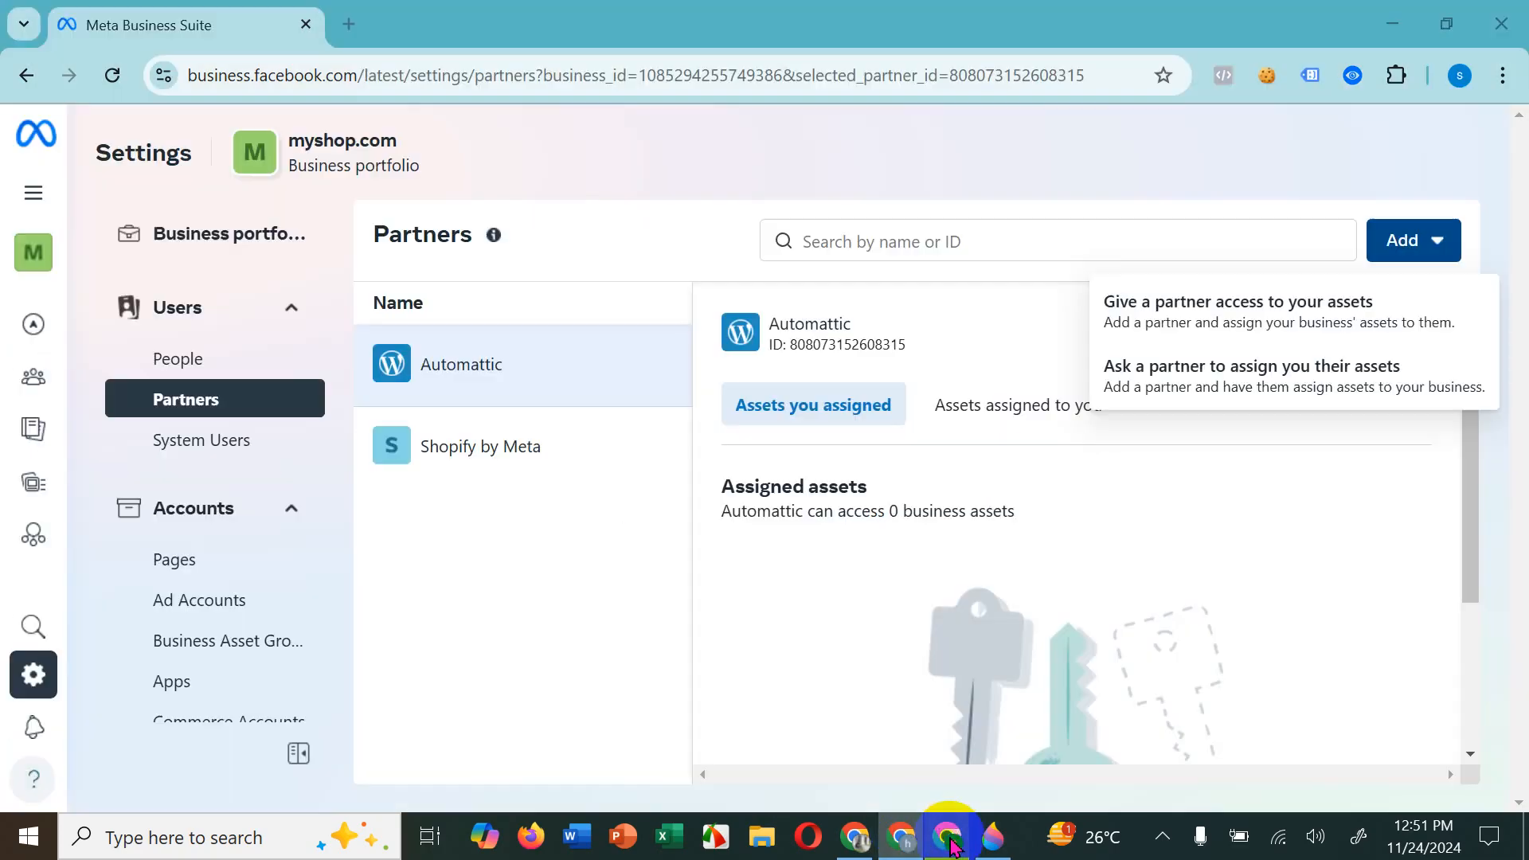
pyautogui.click(1353, 316)
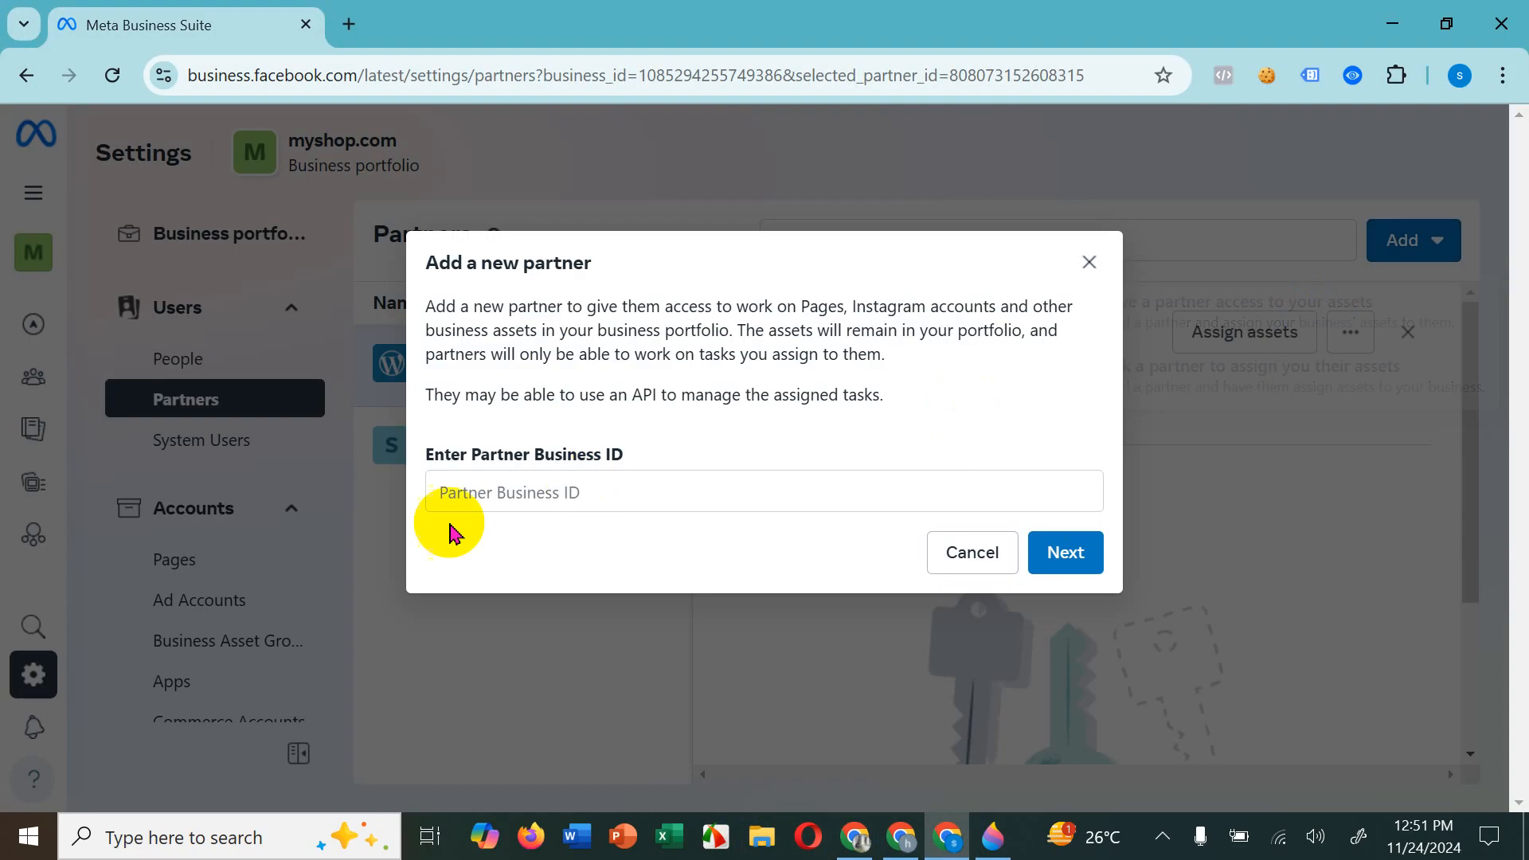
pyautogui.click(820, 500)
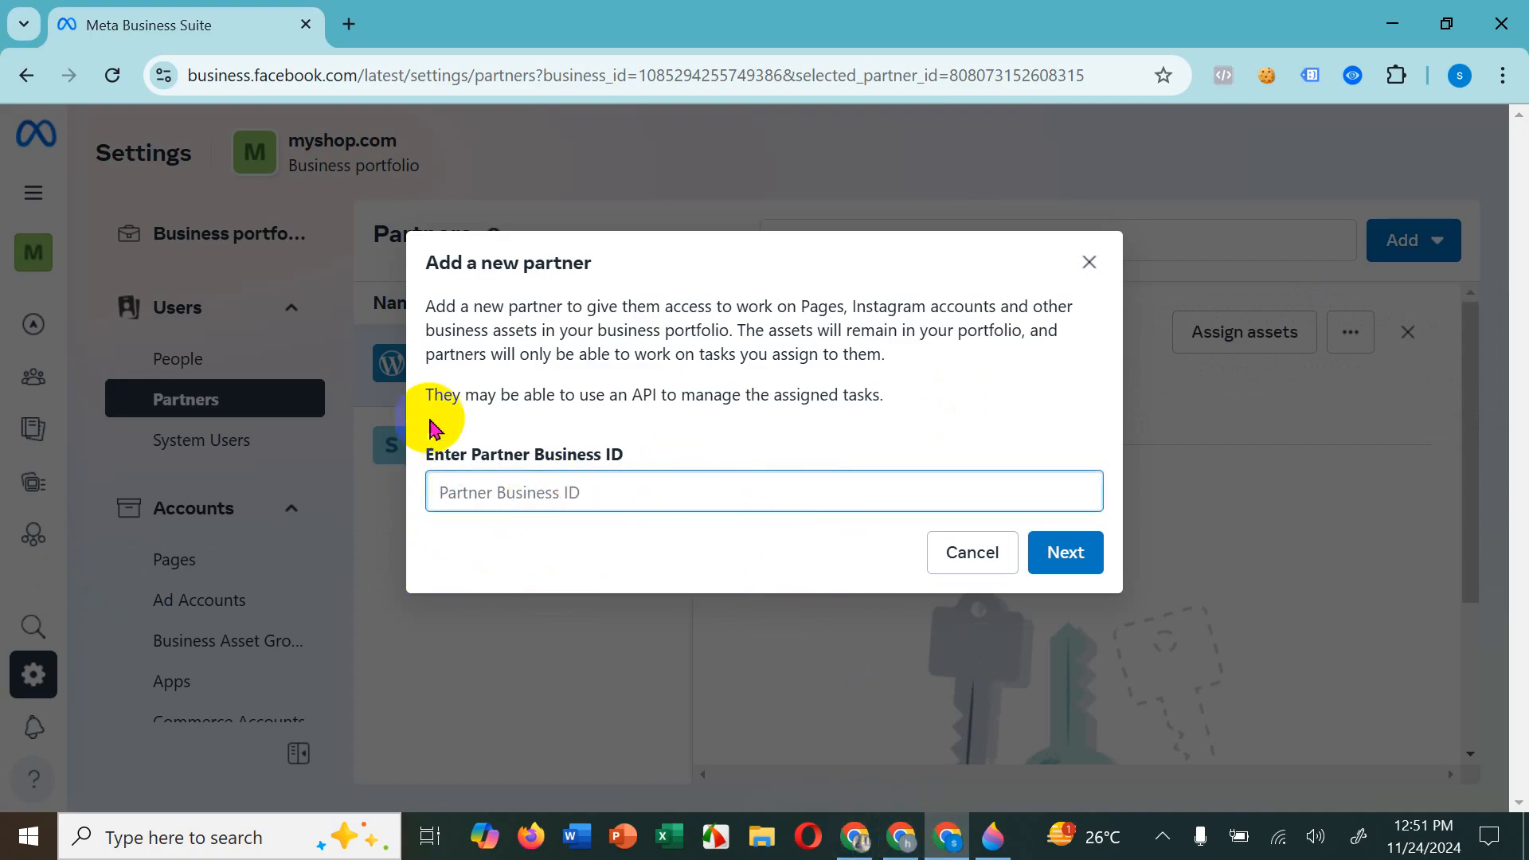
# Step: Copy jadromart.com's Business Manager ID from its business info, enter it as the partner business ID for myshop.com and continue to asset assignment
pyautogui.click(902, 842)
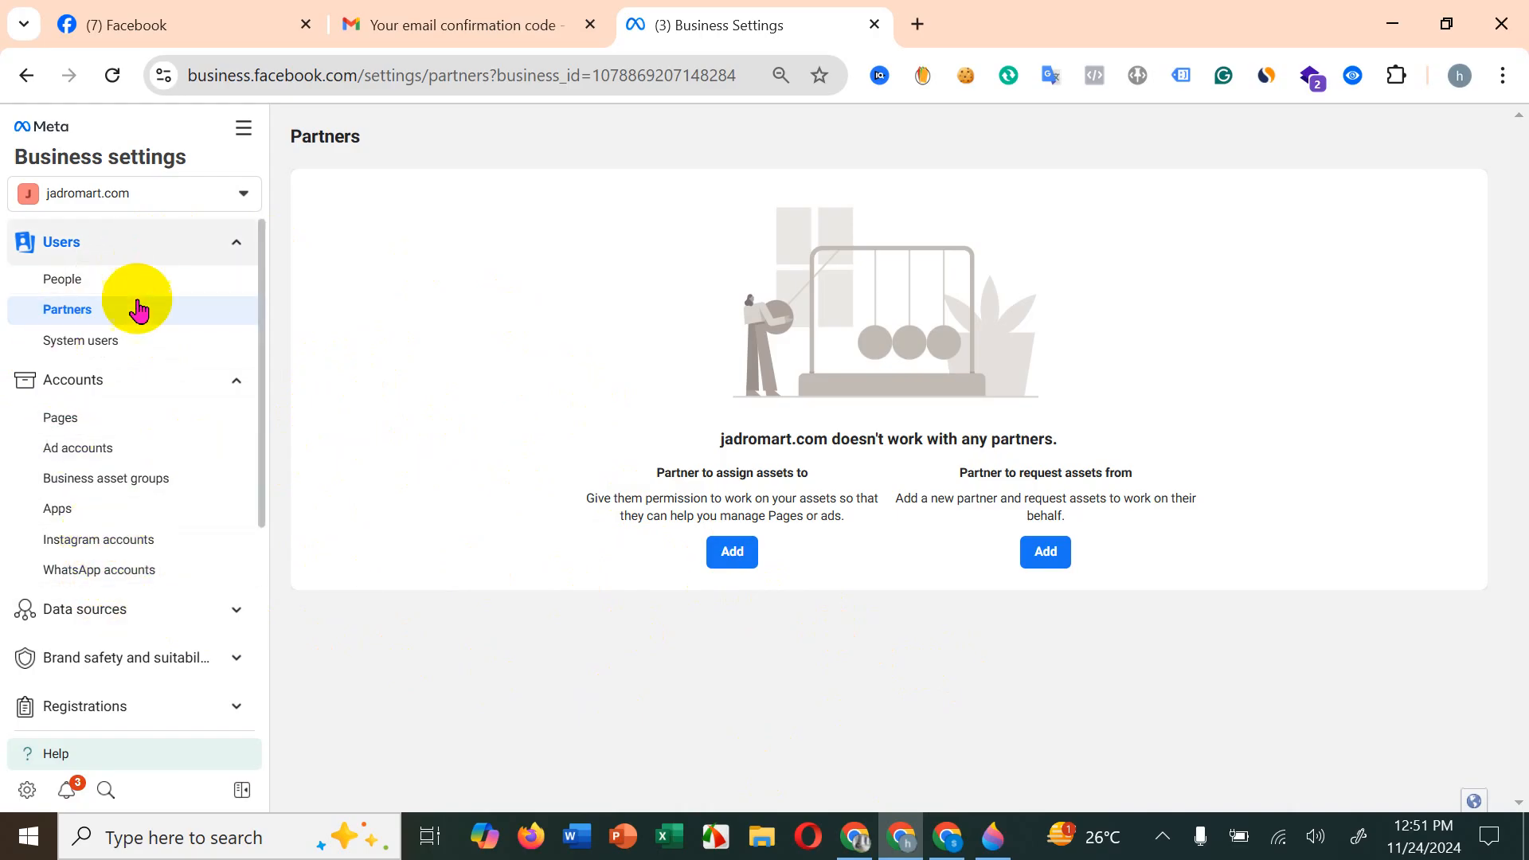
pyautogui.scroll(-3, 84, 708)
pyautogui.scroll(-1, 146, 608)
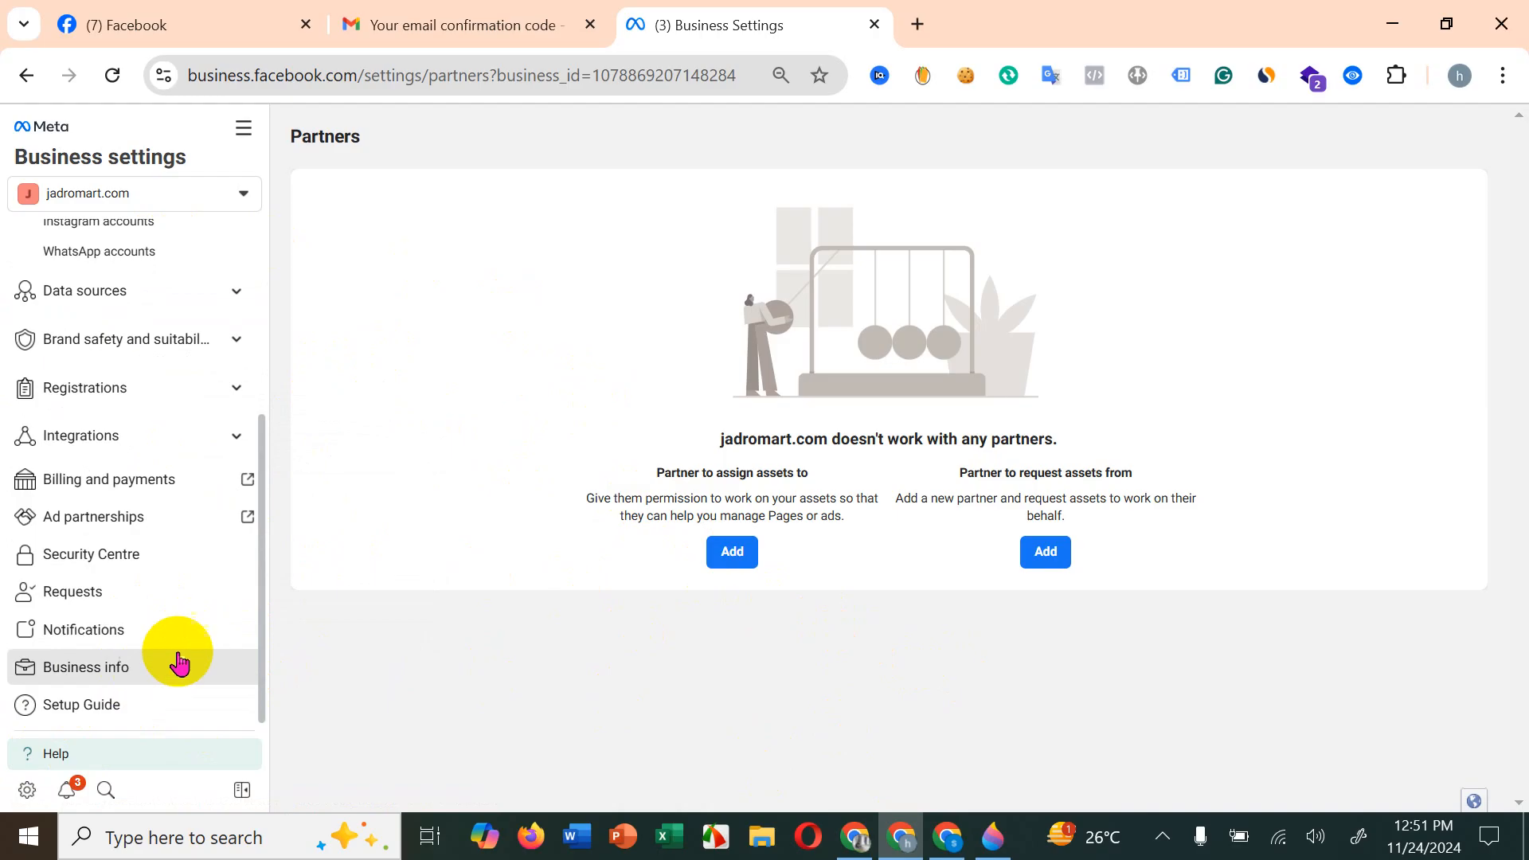
pyautogui.click(178, 662)
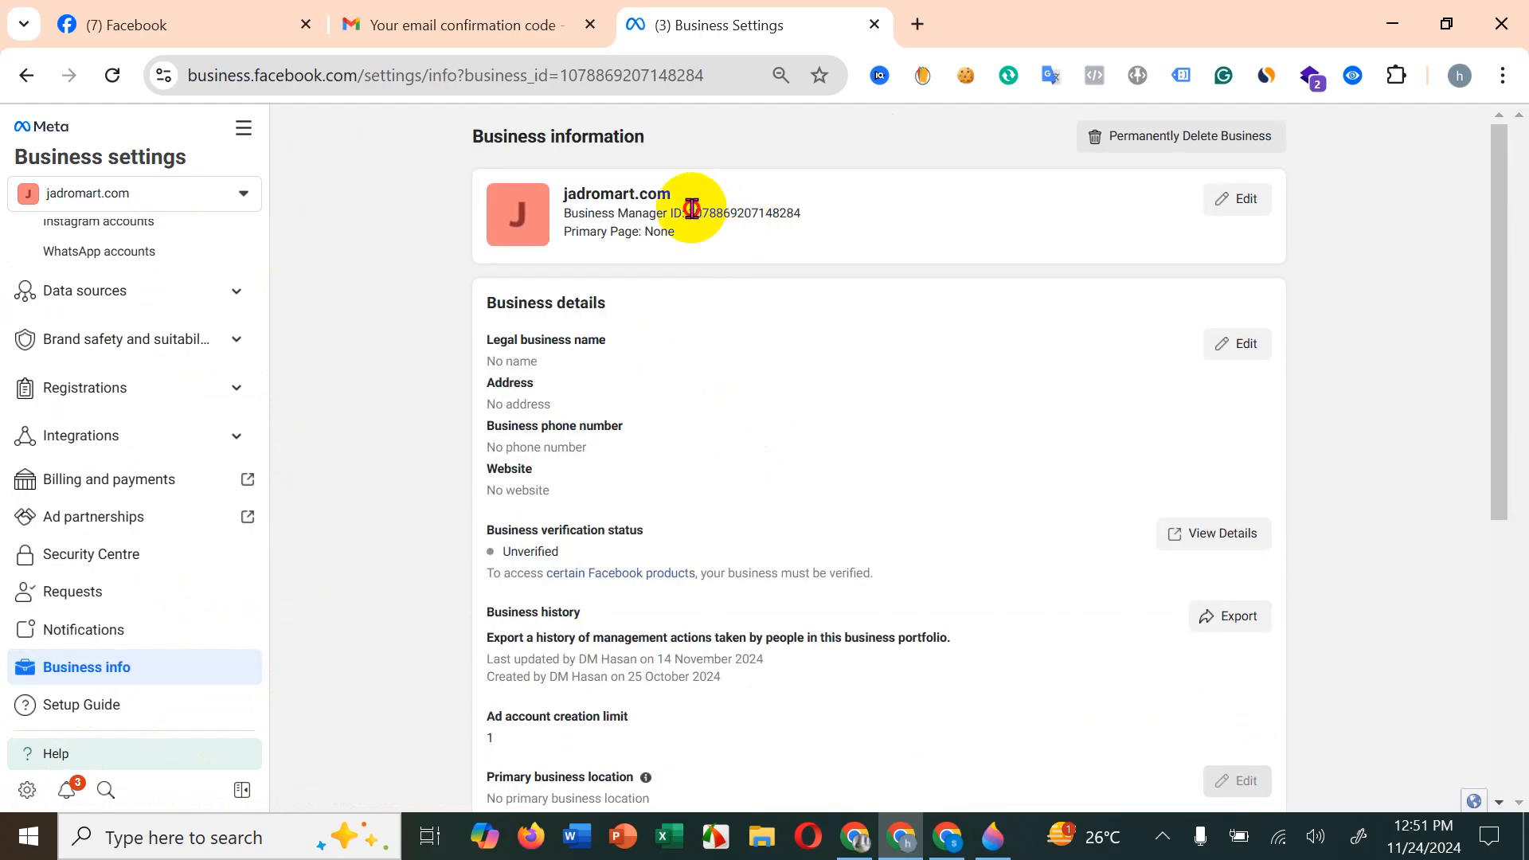
pyautogui.moveTo(691, 209); pyautogui.dragTo(807, 231)
pyautogui.rightClick(783, 215)
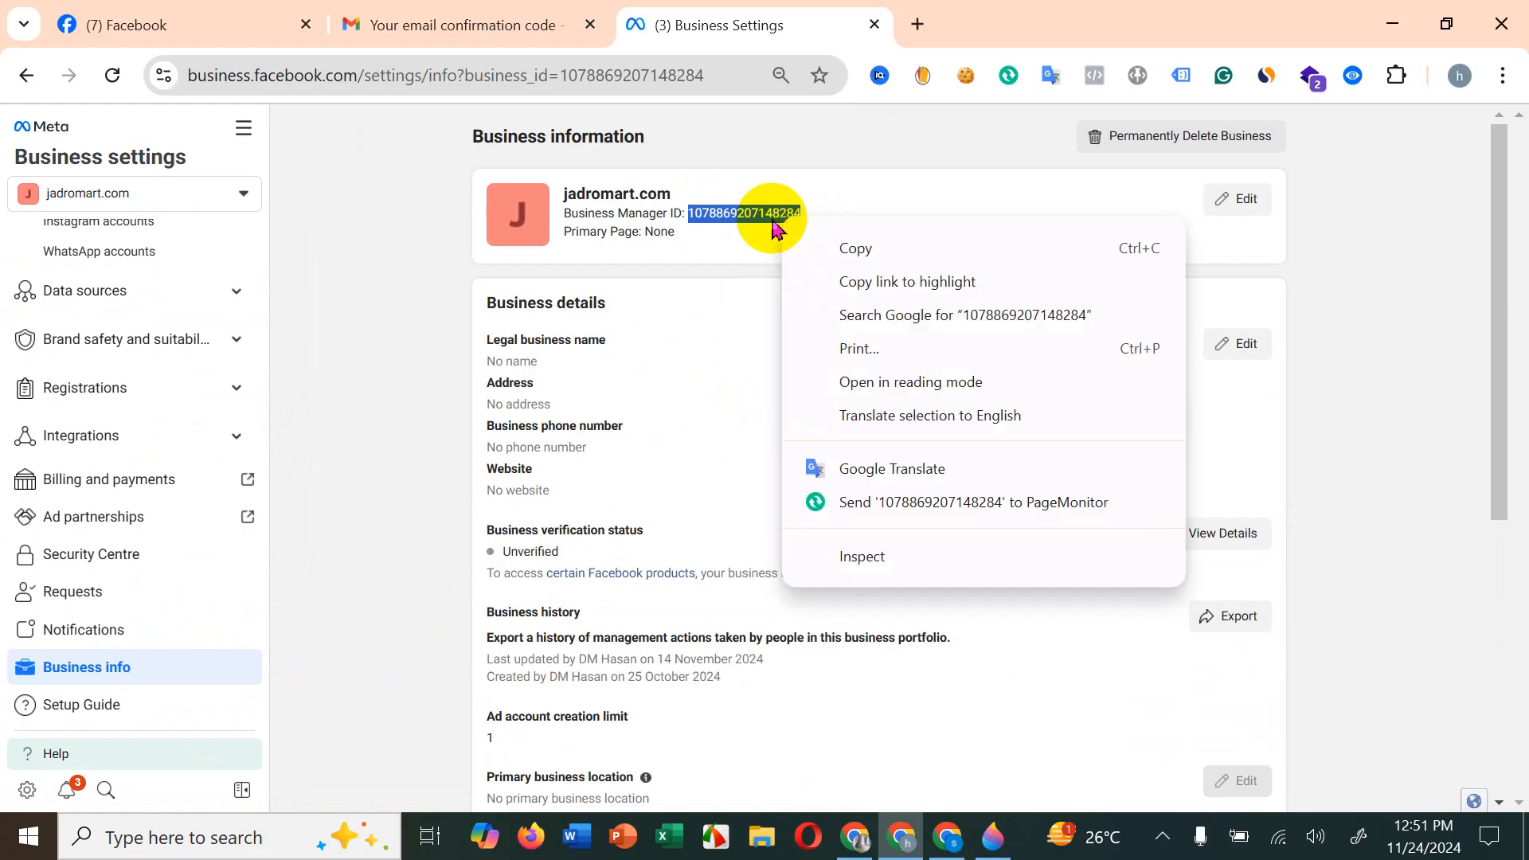
pyautogui.click(881, 246)
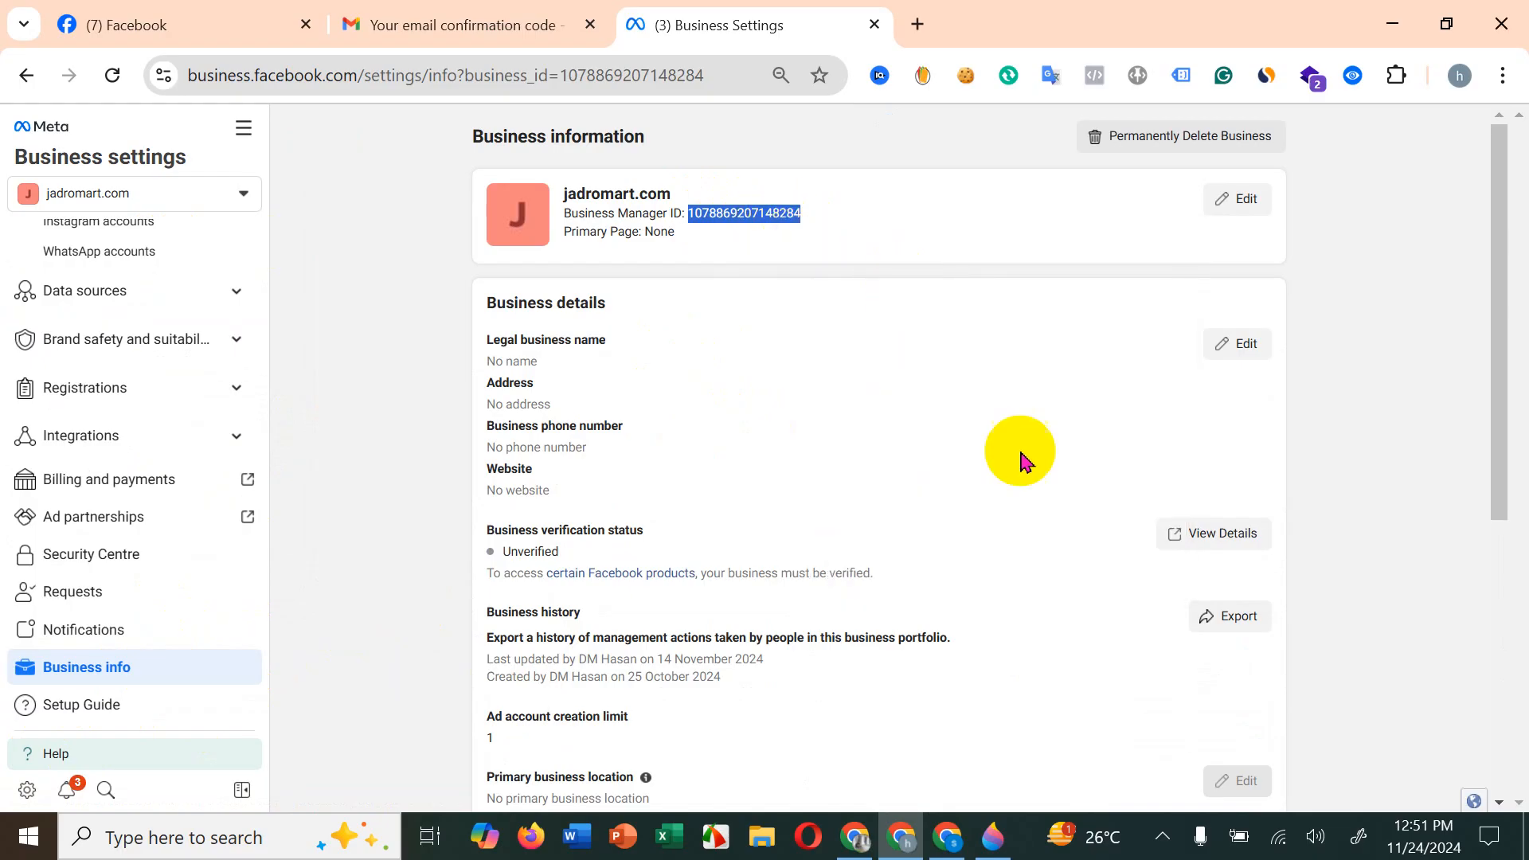
pyautogui.click(946, 836)
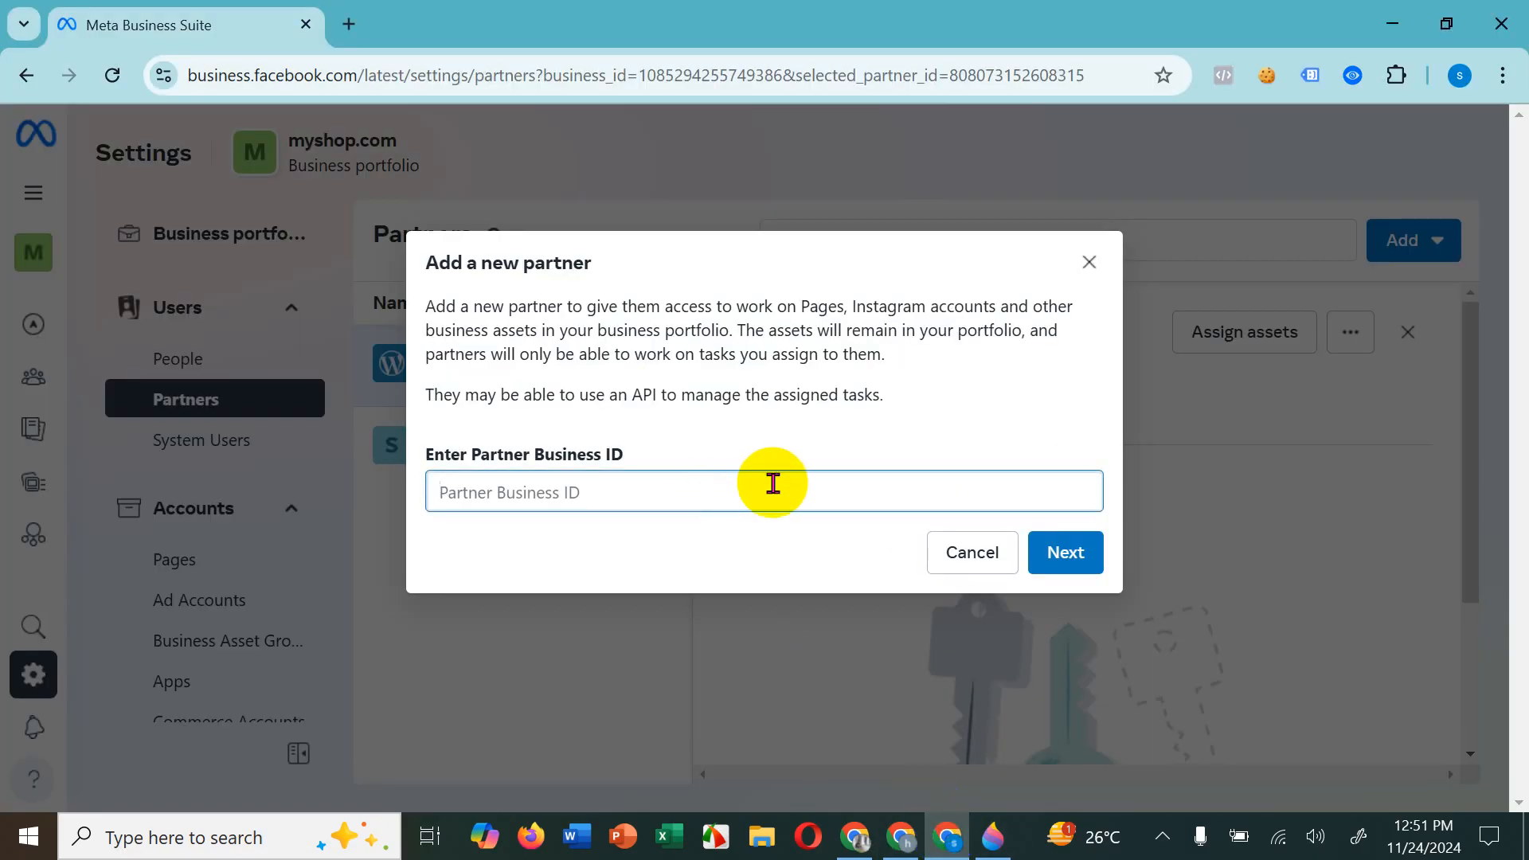
pyautogui.click(1092, 586)
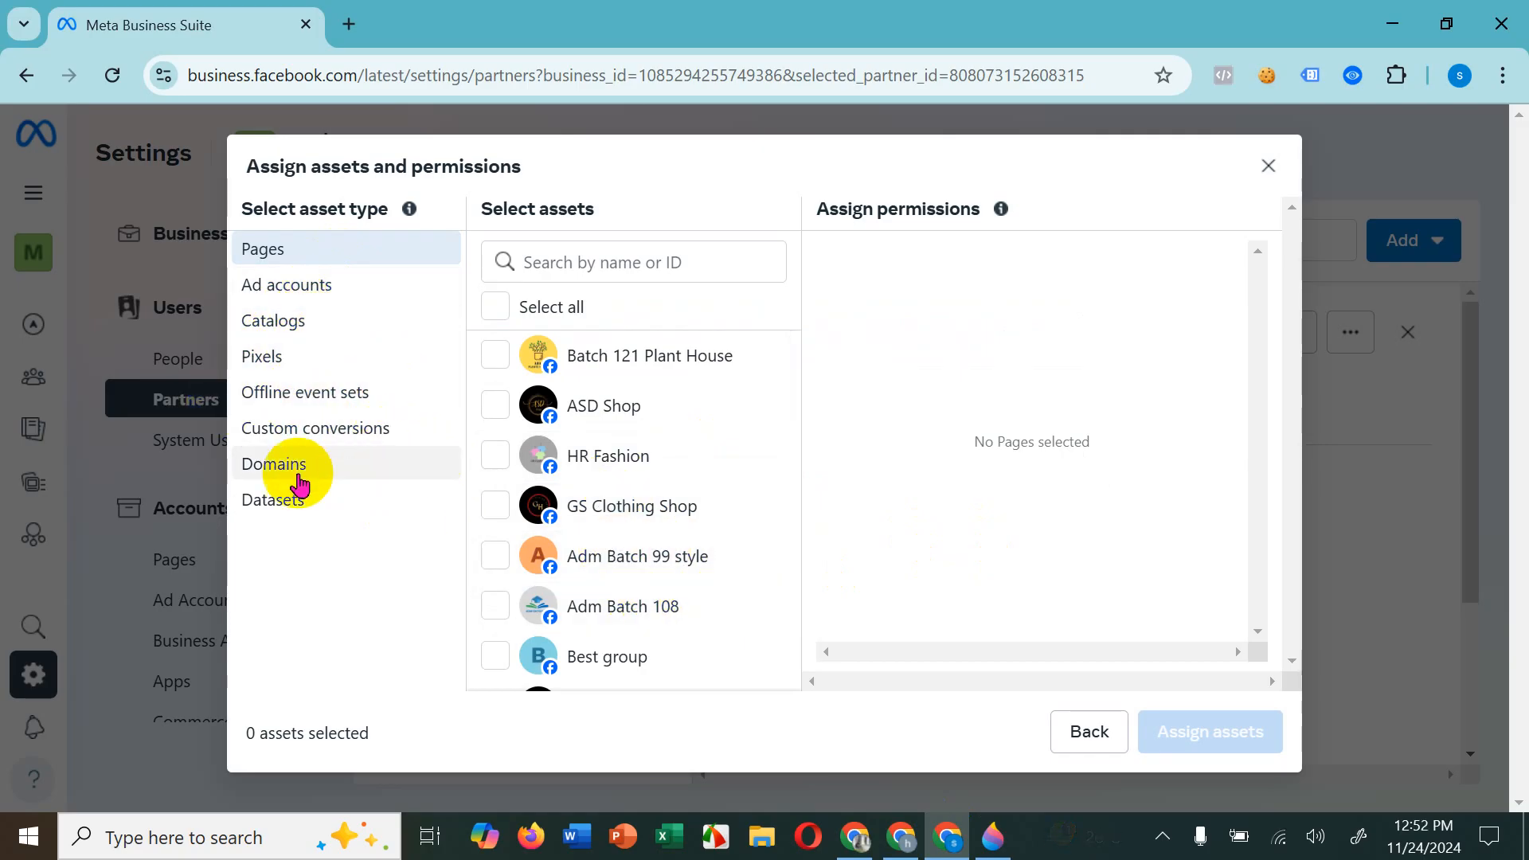
# Step: Select the Pages Batch 121 Plant House, ASD Shop and HR Fashion and grant full control with Everything (except sensitive actions)
pyautogui.click(495, 356)
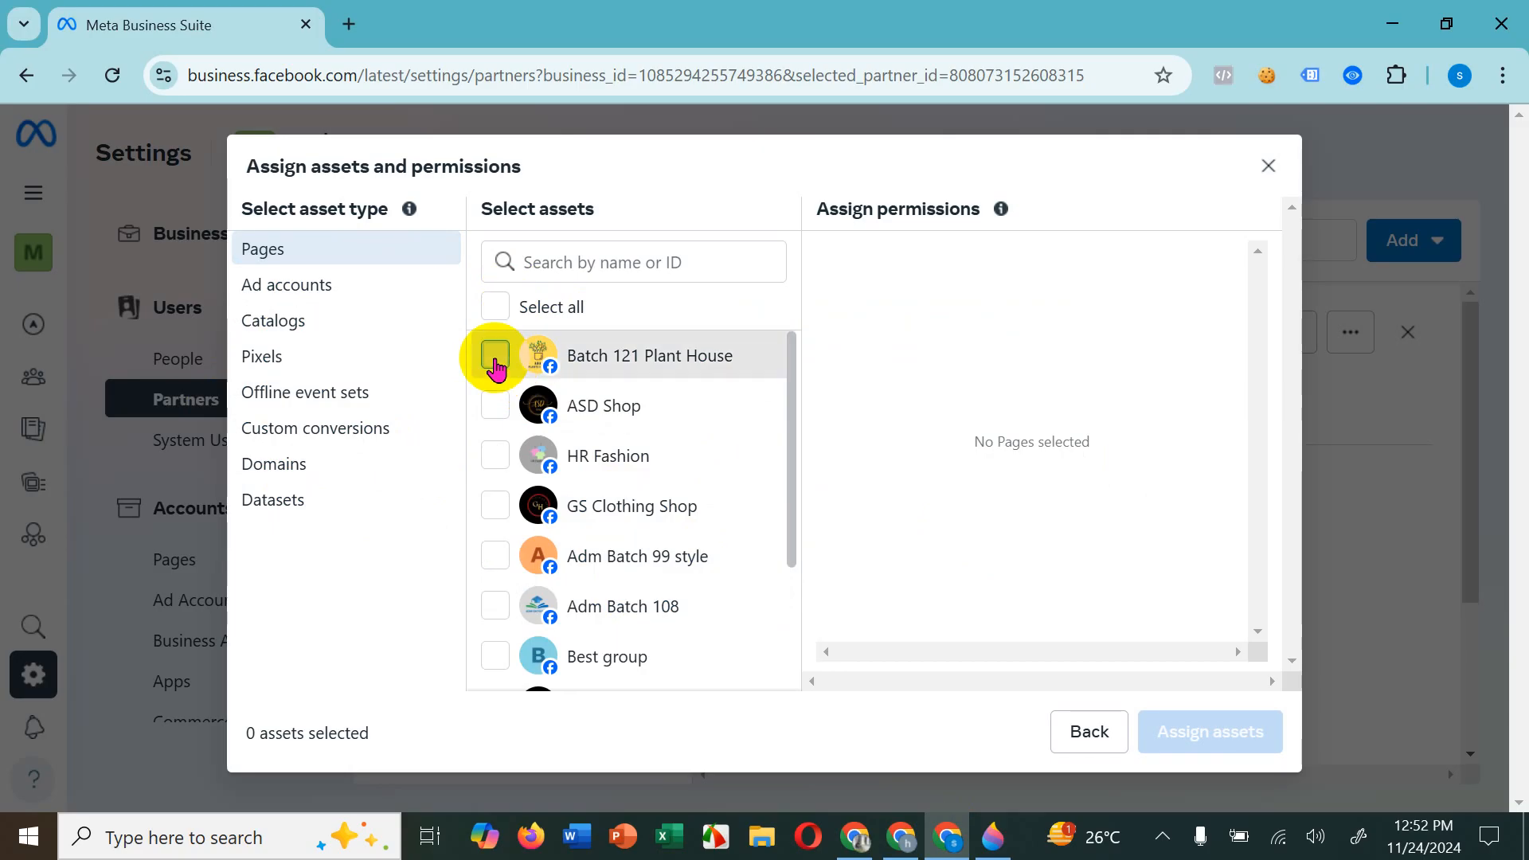
pyautogui.click(495, 410)
pyautogui.click(493, 460)
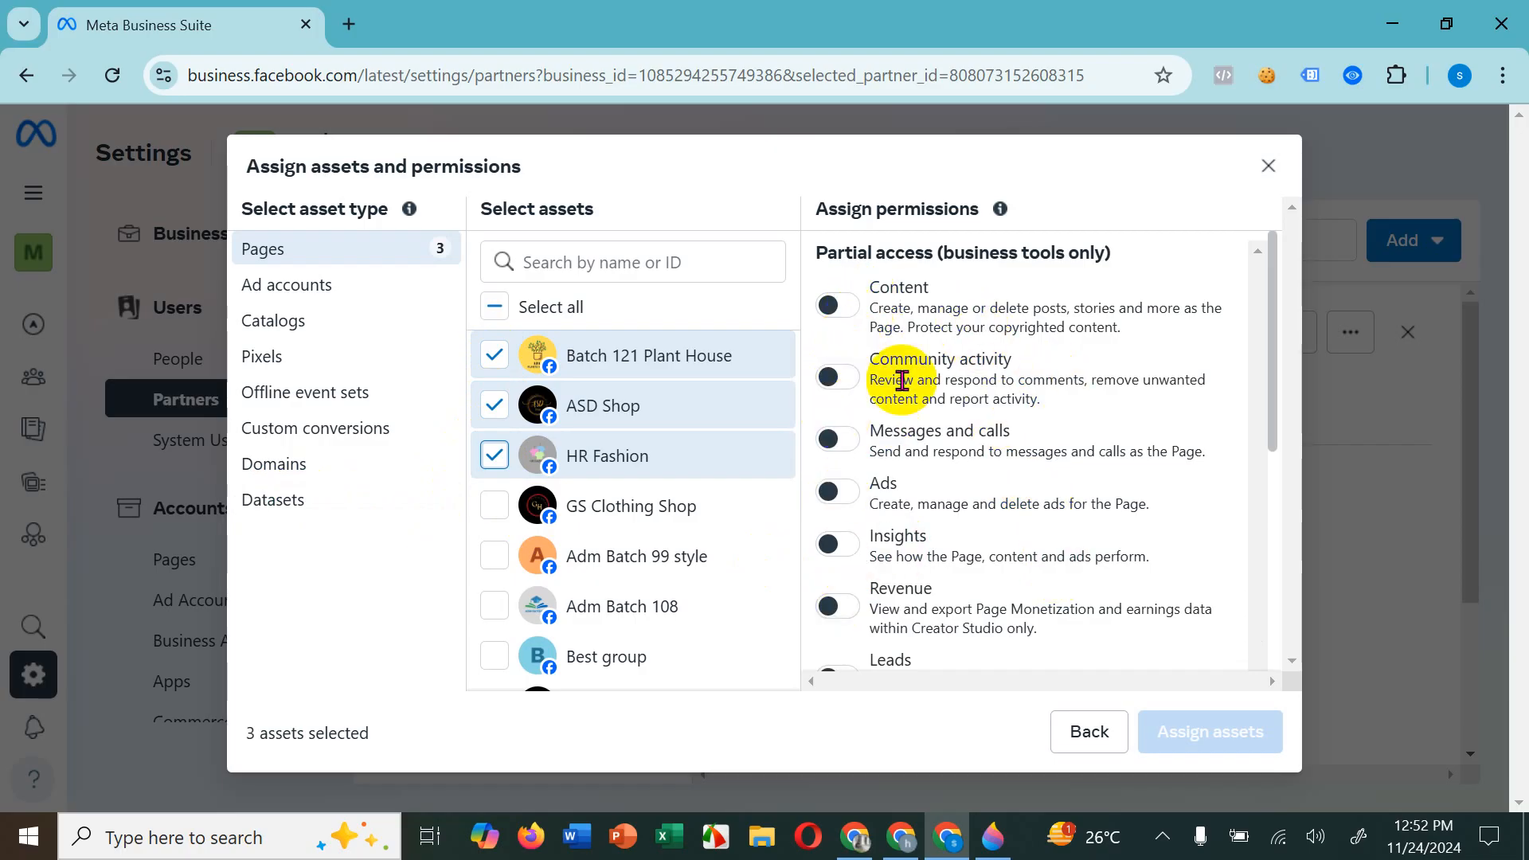
pyautogui.scroll(-5, 1028, 517)
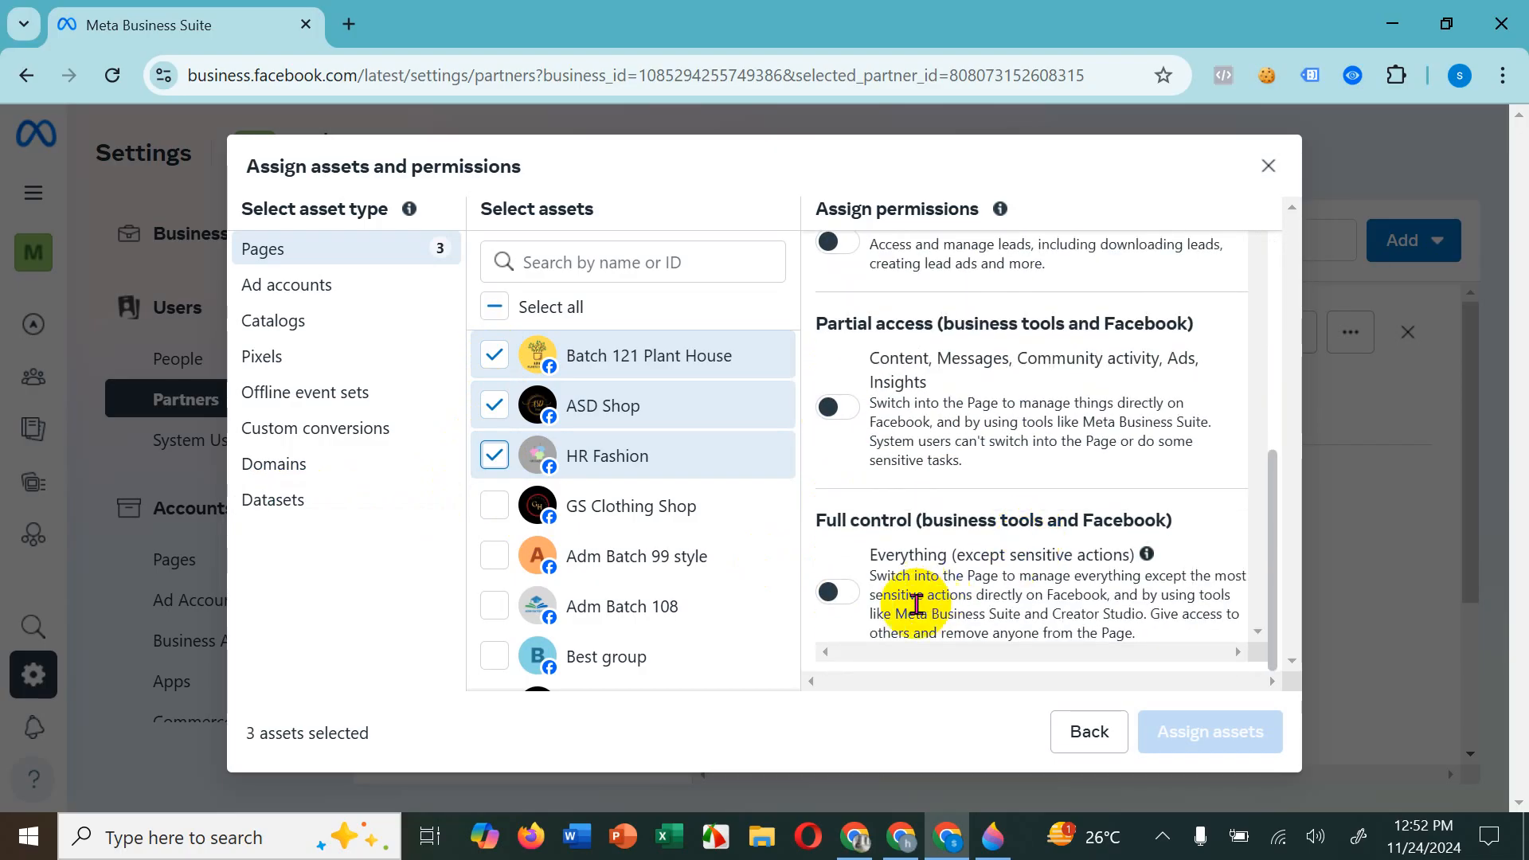
pyautogui.click(836, 591)
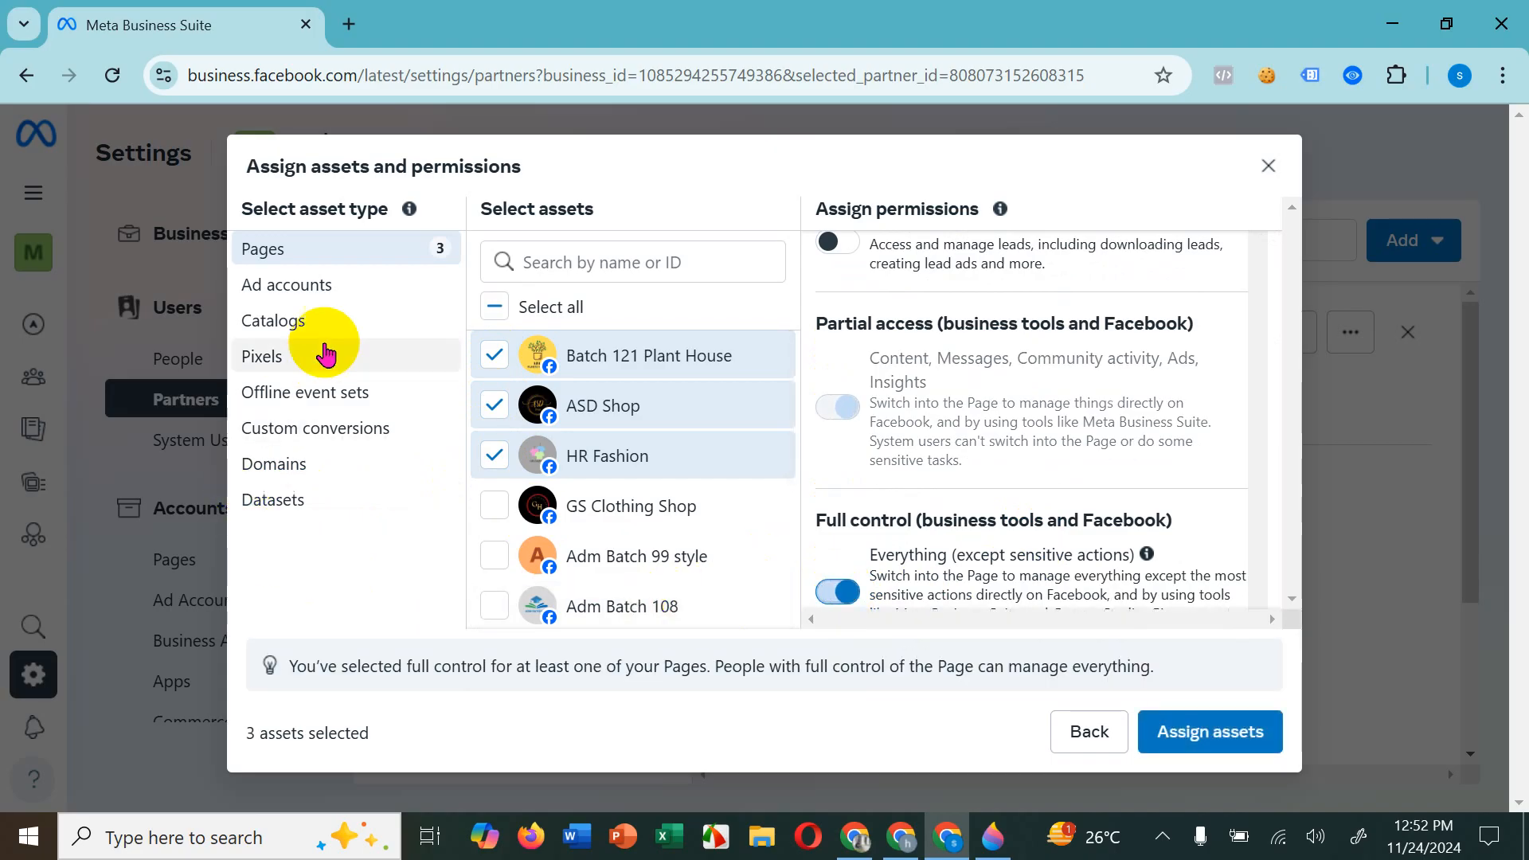
# Step: Select the myshop ad account and grant full control with Manage ad accounts
pyautogui.click(338, 295)
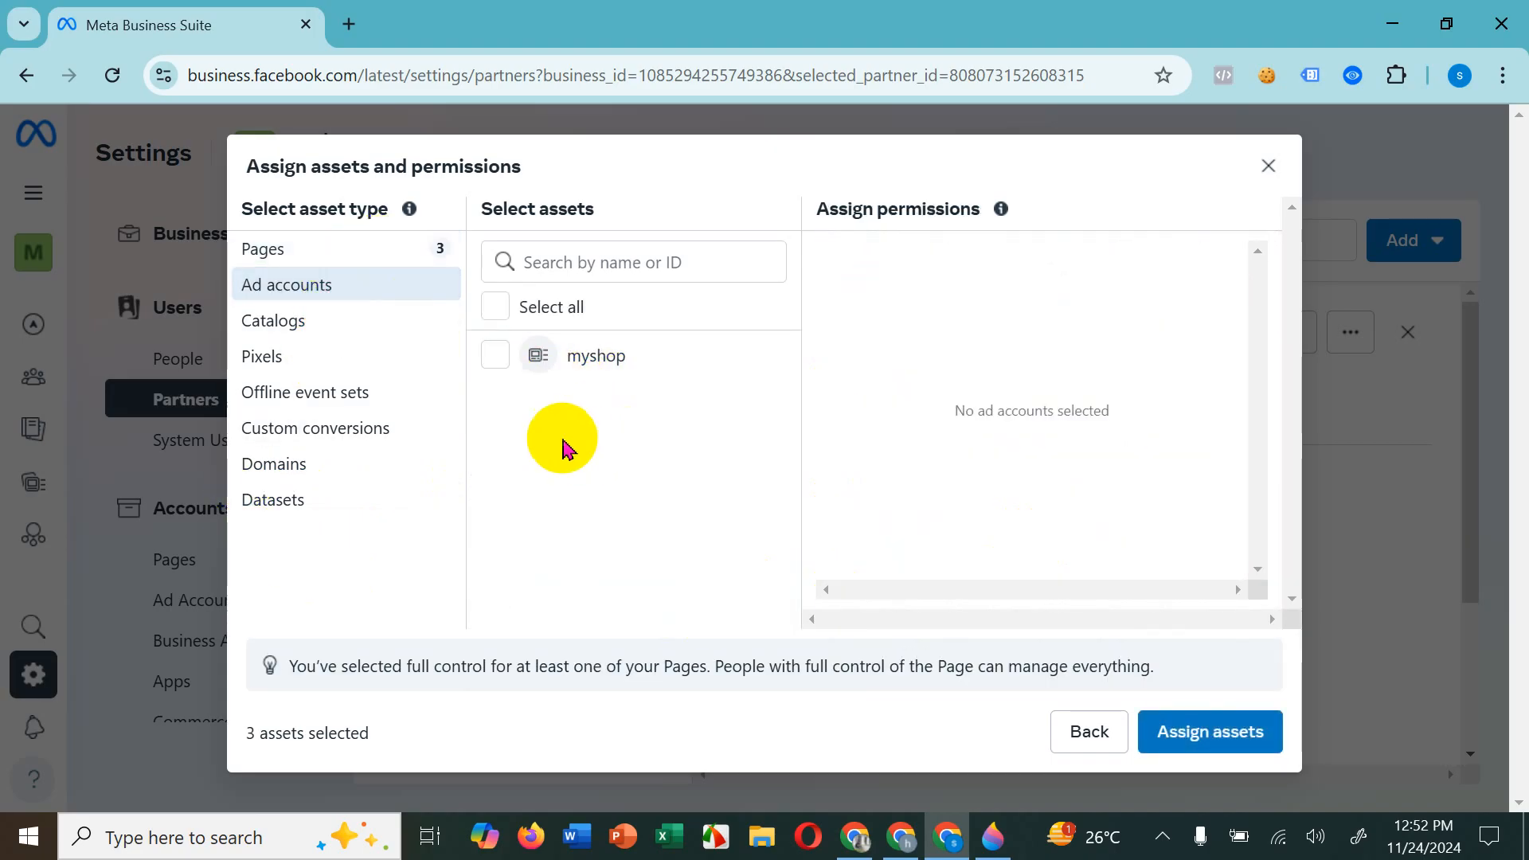
pyautogui.click(493, 357)
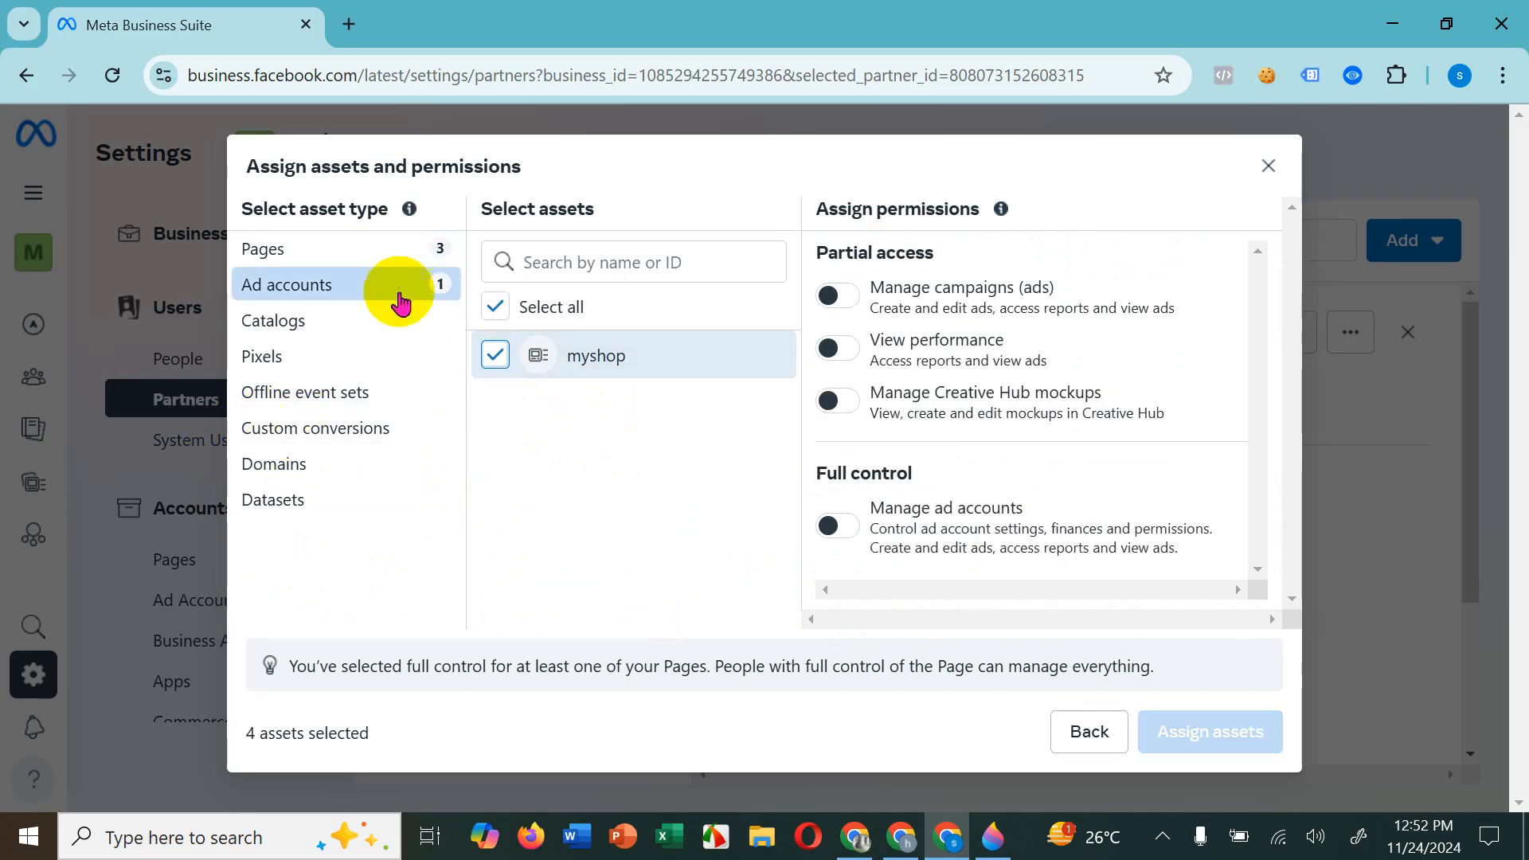
pyautogui.click(852, 533)
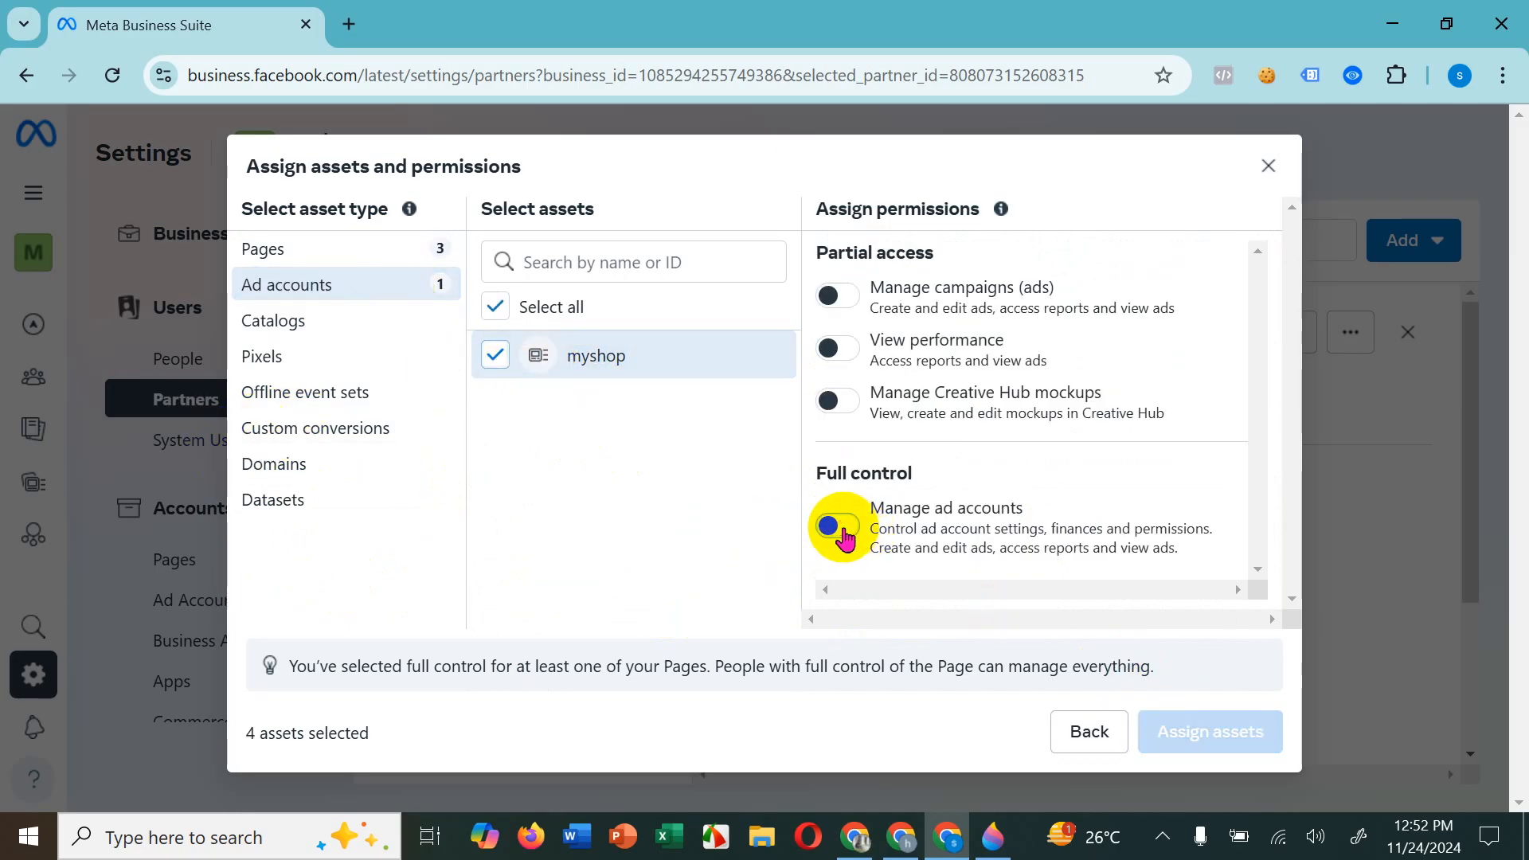
# Step: Look through the available catalogs and pixels without selecting any, assign the chosen assets to the partner and finish
pyautogui.click(340, 338)
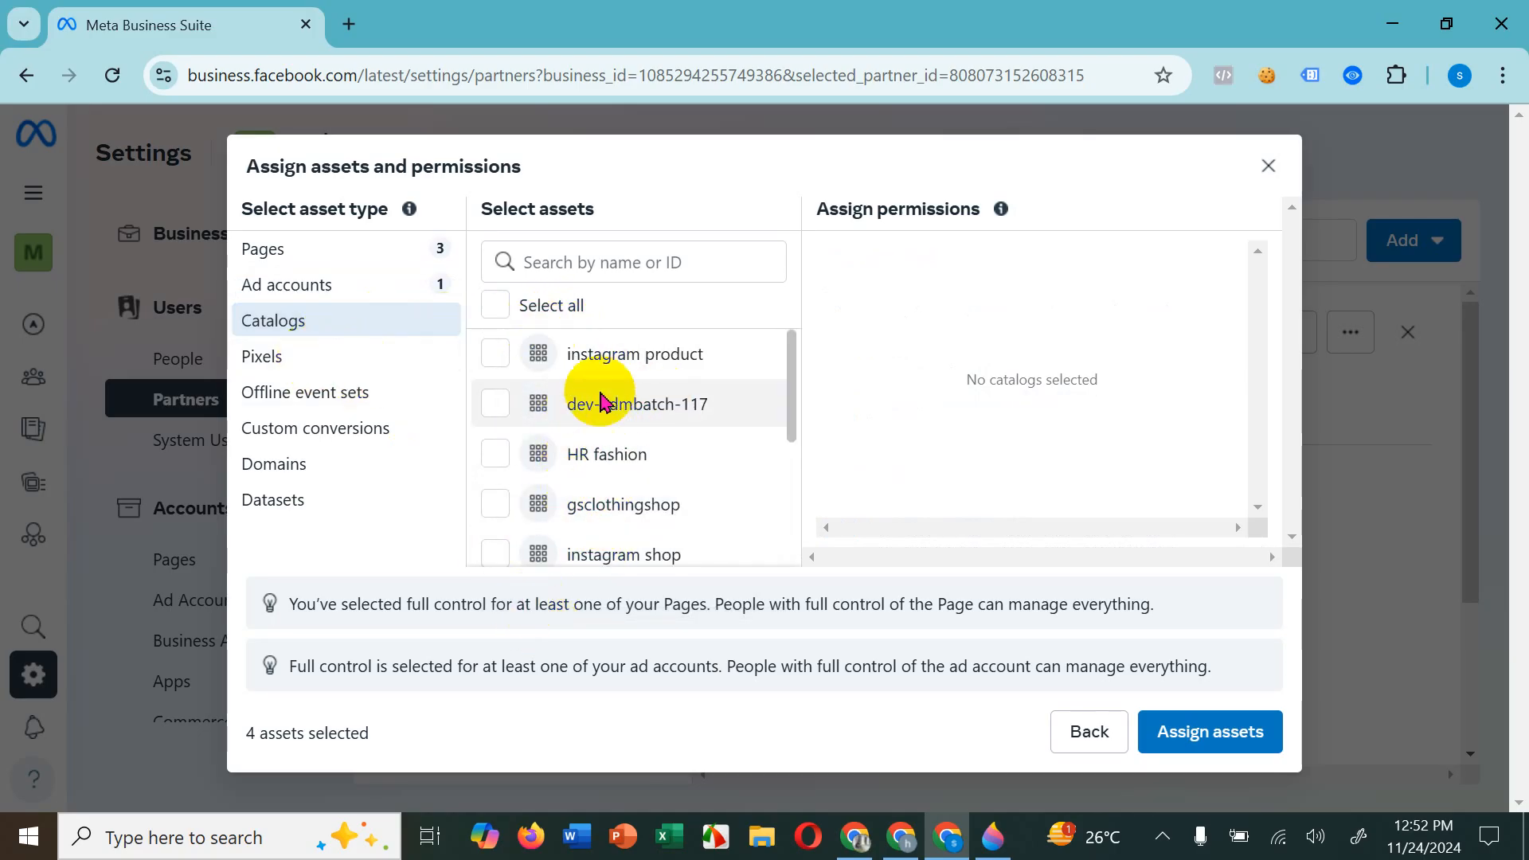
pyautogui.click(268, 354)
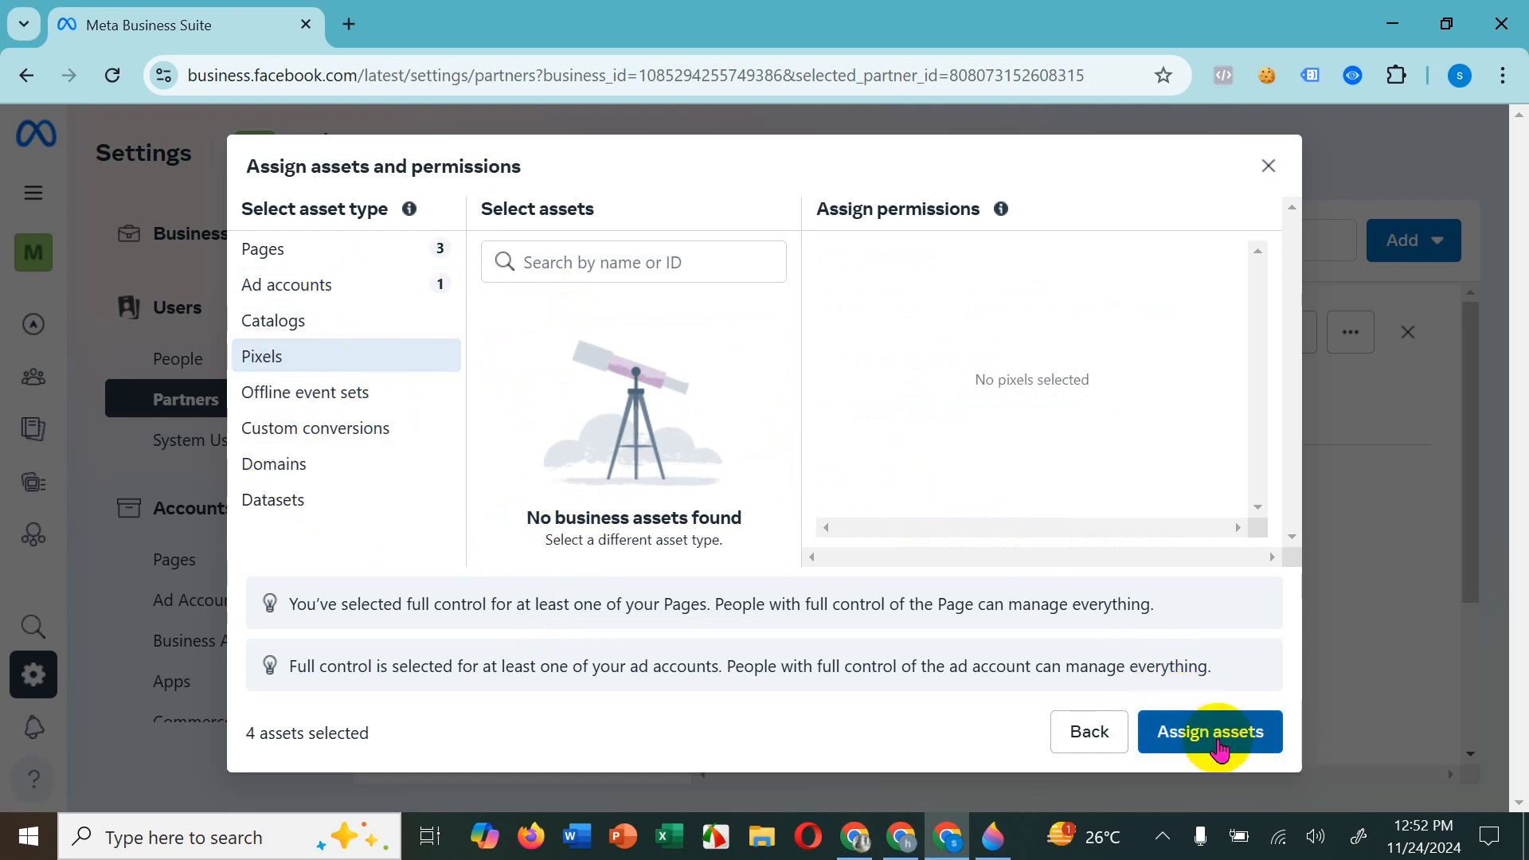
pyautogui.click(1217, 738)
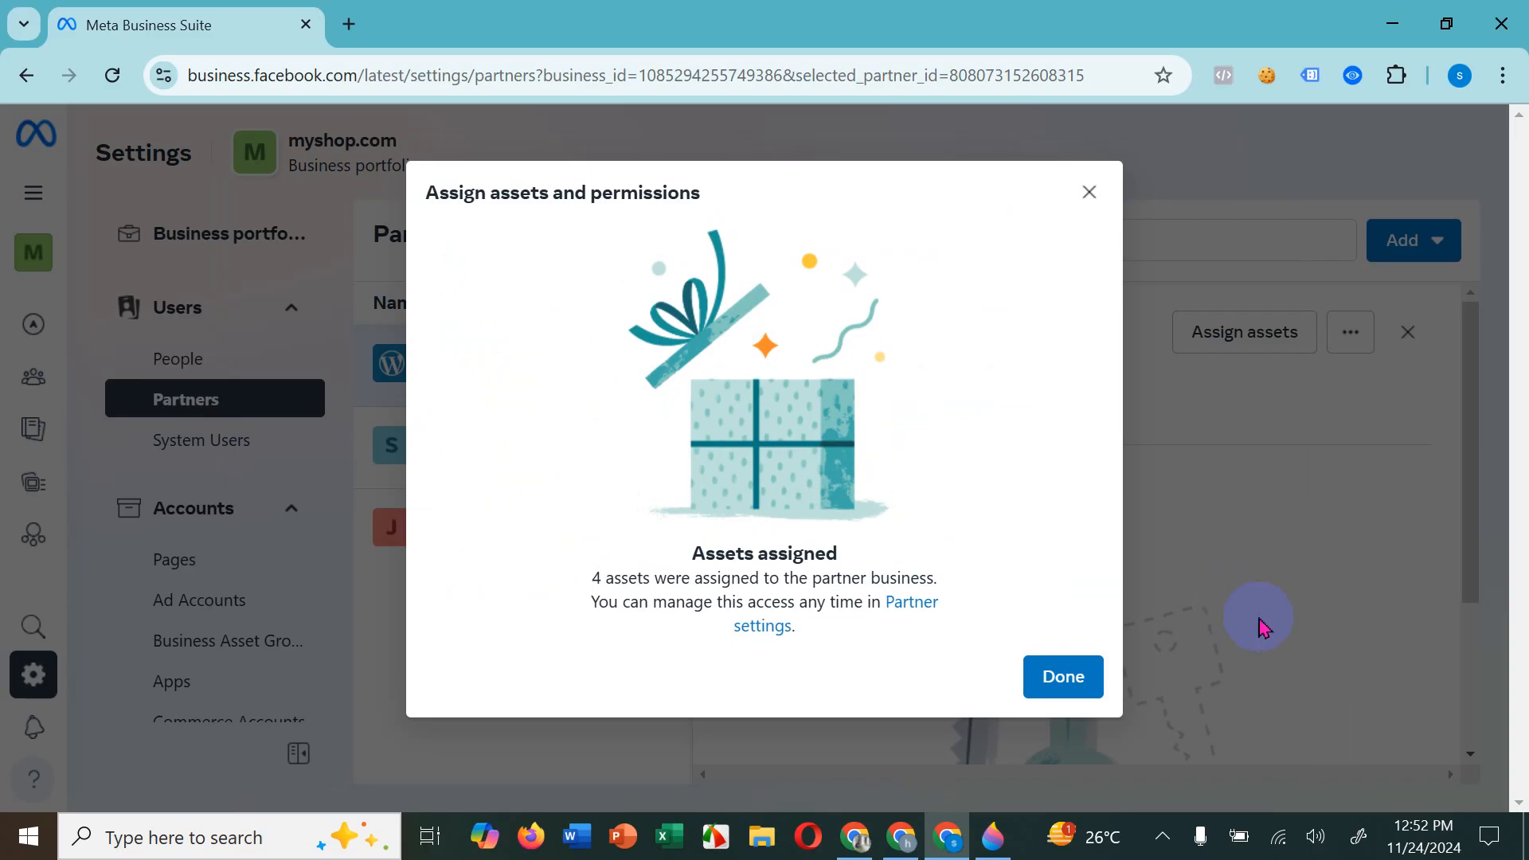
pyautogui.click(1096, 691)
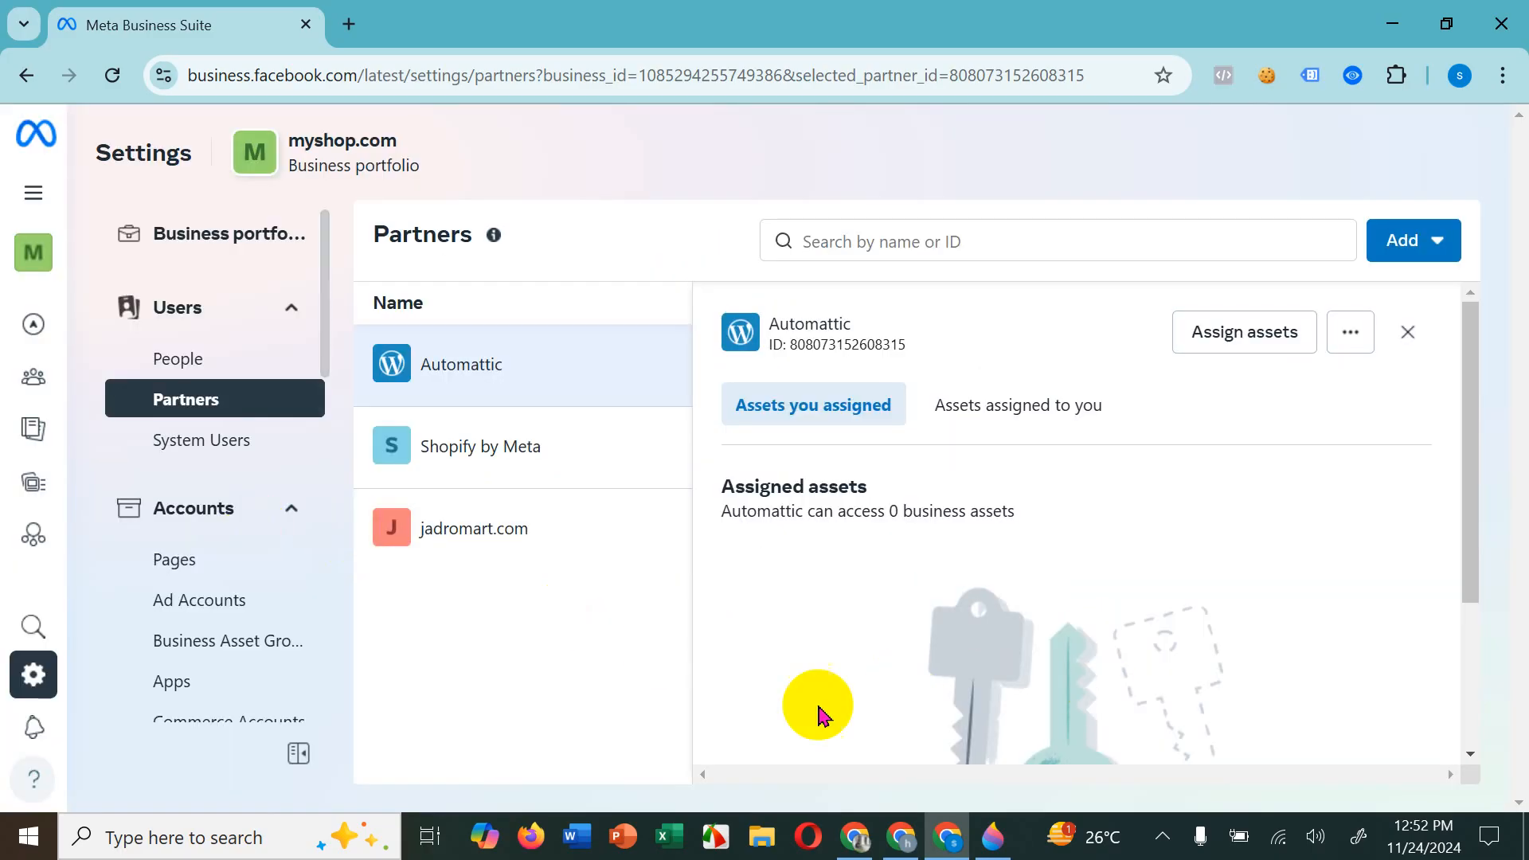
# Step: Switch to the jadromart.com window, open its Partners settings and reload the page to check for the myshop.com partnership
pyautogui.click(903, 842)
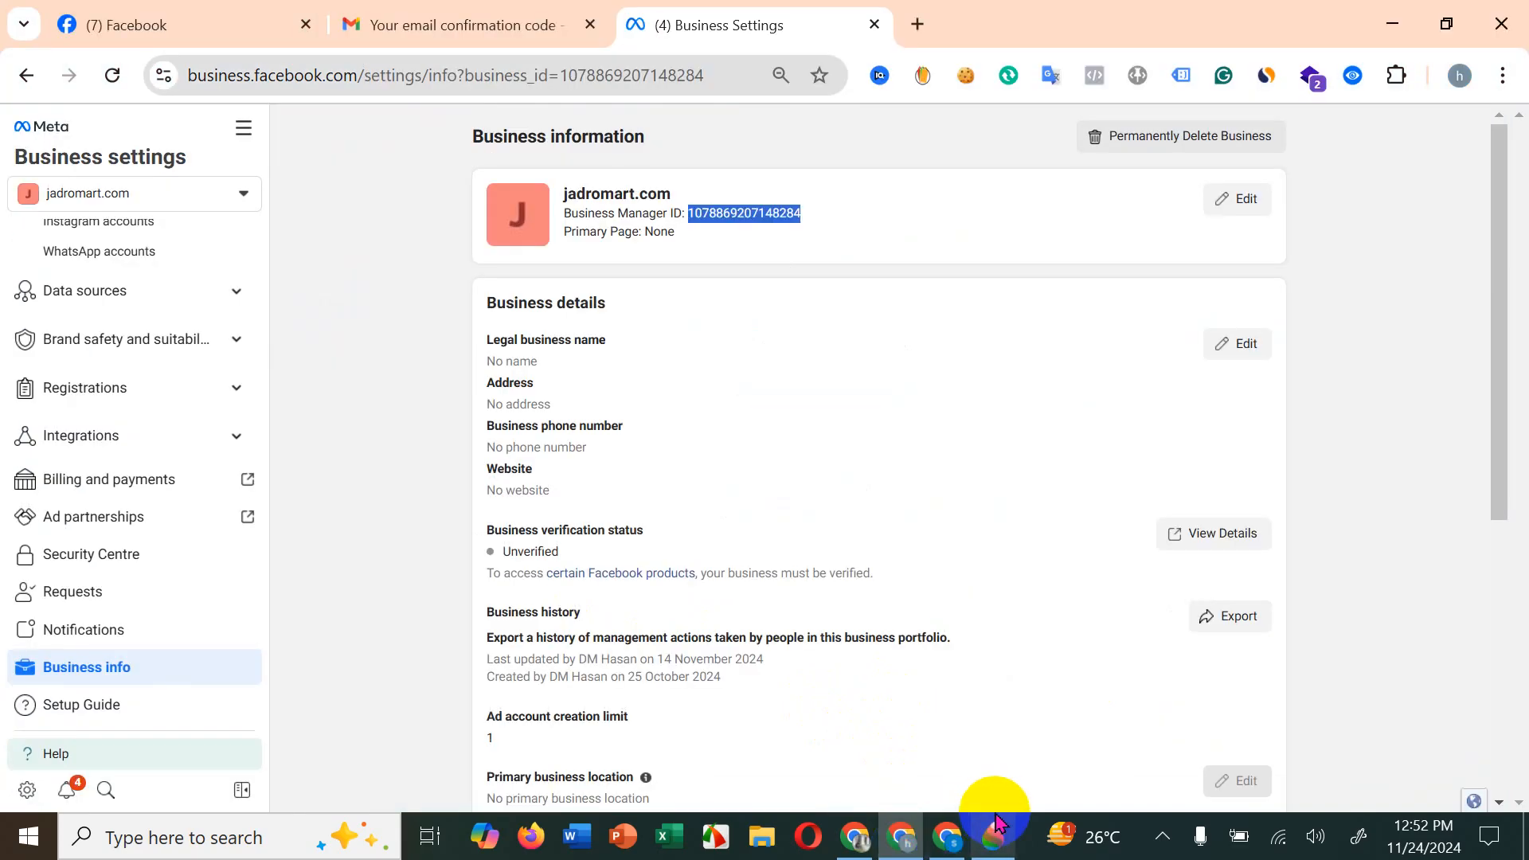
pyautogui.scroll(3, 124, 546)
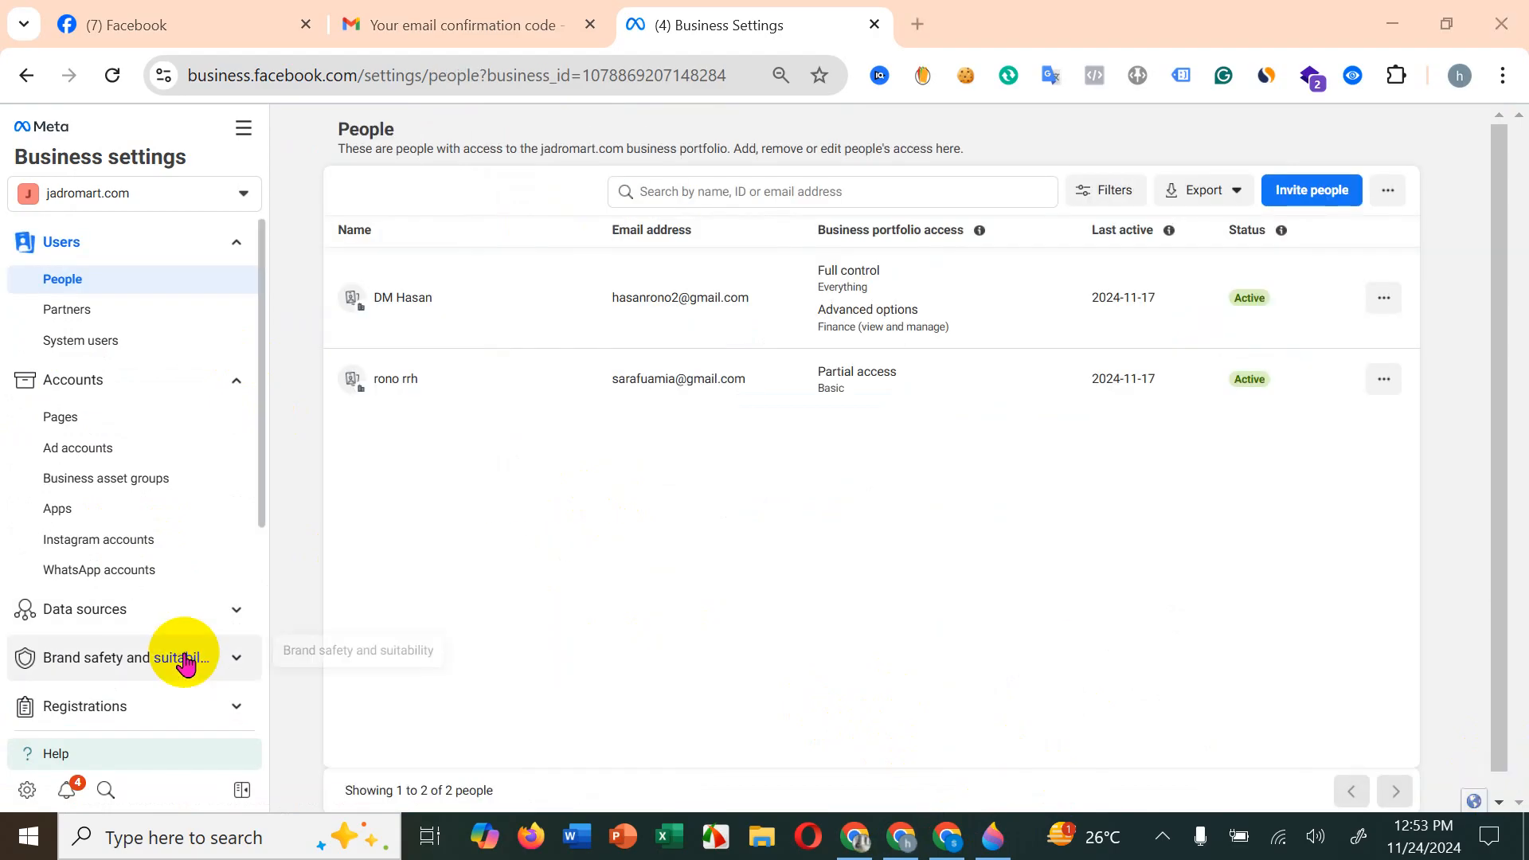
pyautogui.click(136, 318)
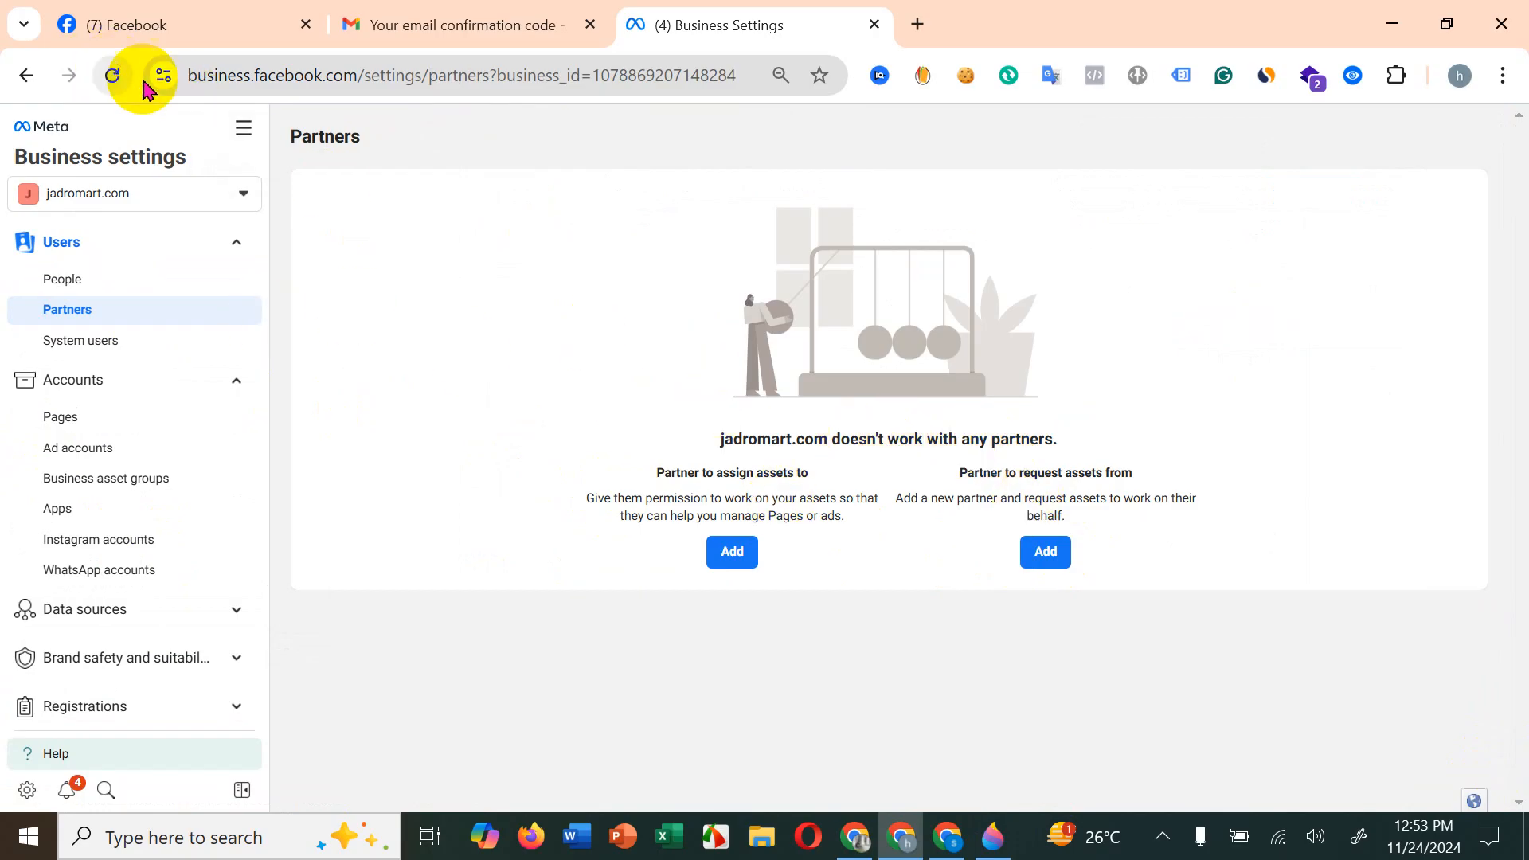
pyautogui.click(112, 74)
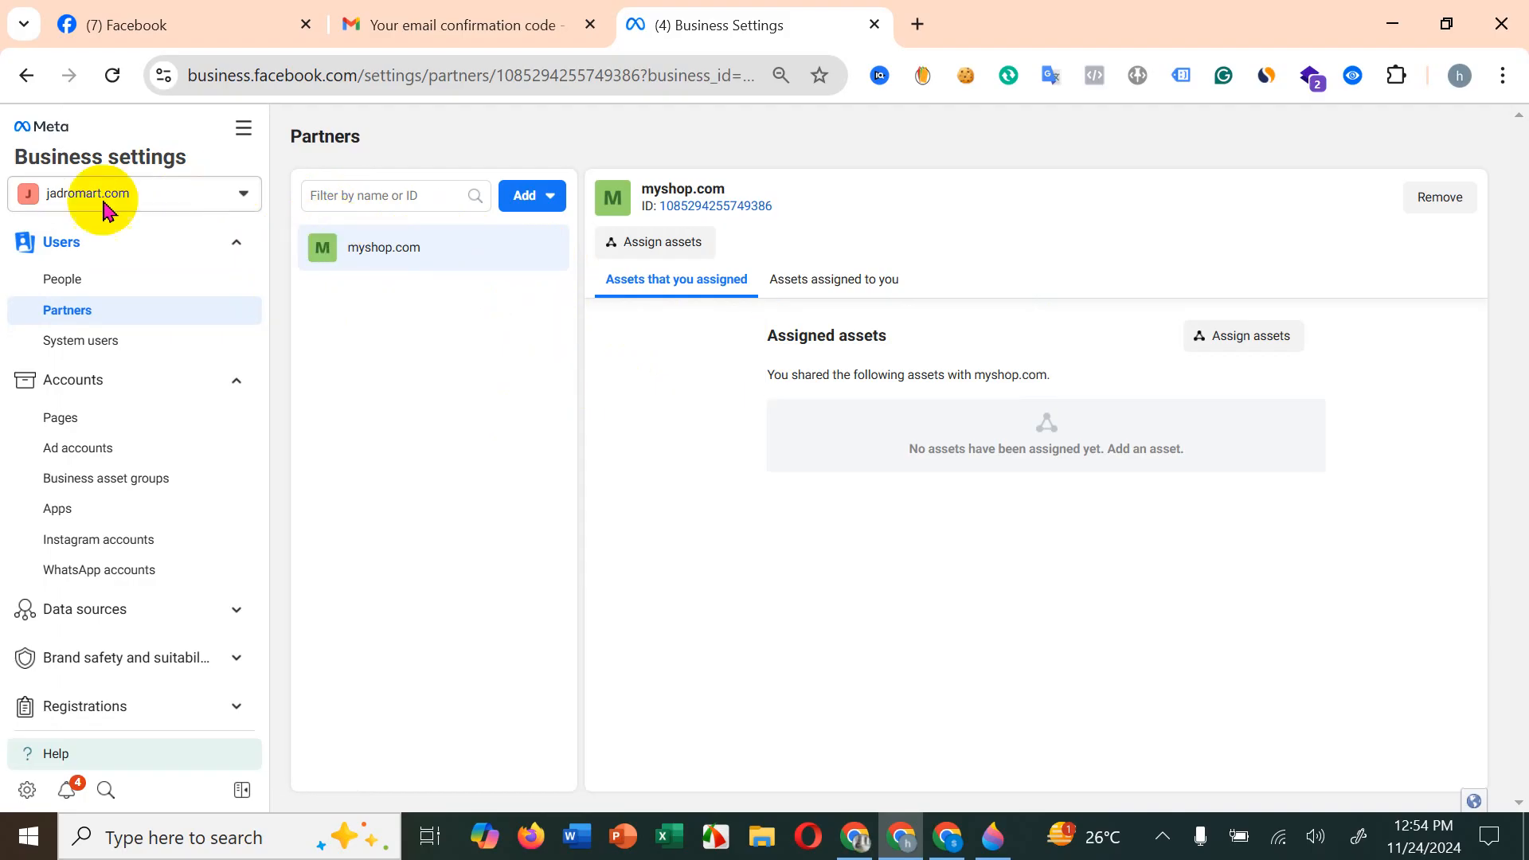
# Step: Check the ad accounts available to jadromart.com and the people with access to the myshop.com portfolio, then return to jadromart.com
pyautogui.click(135, 449)
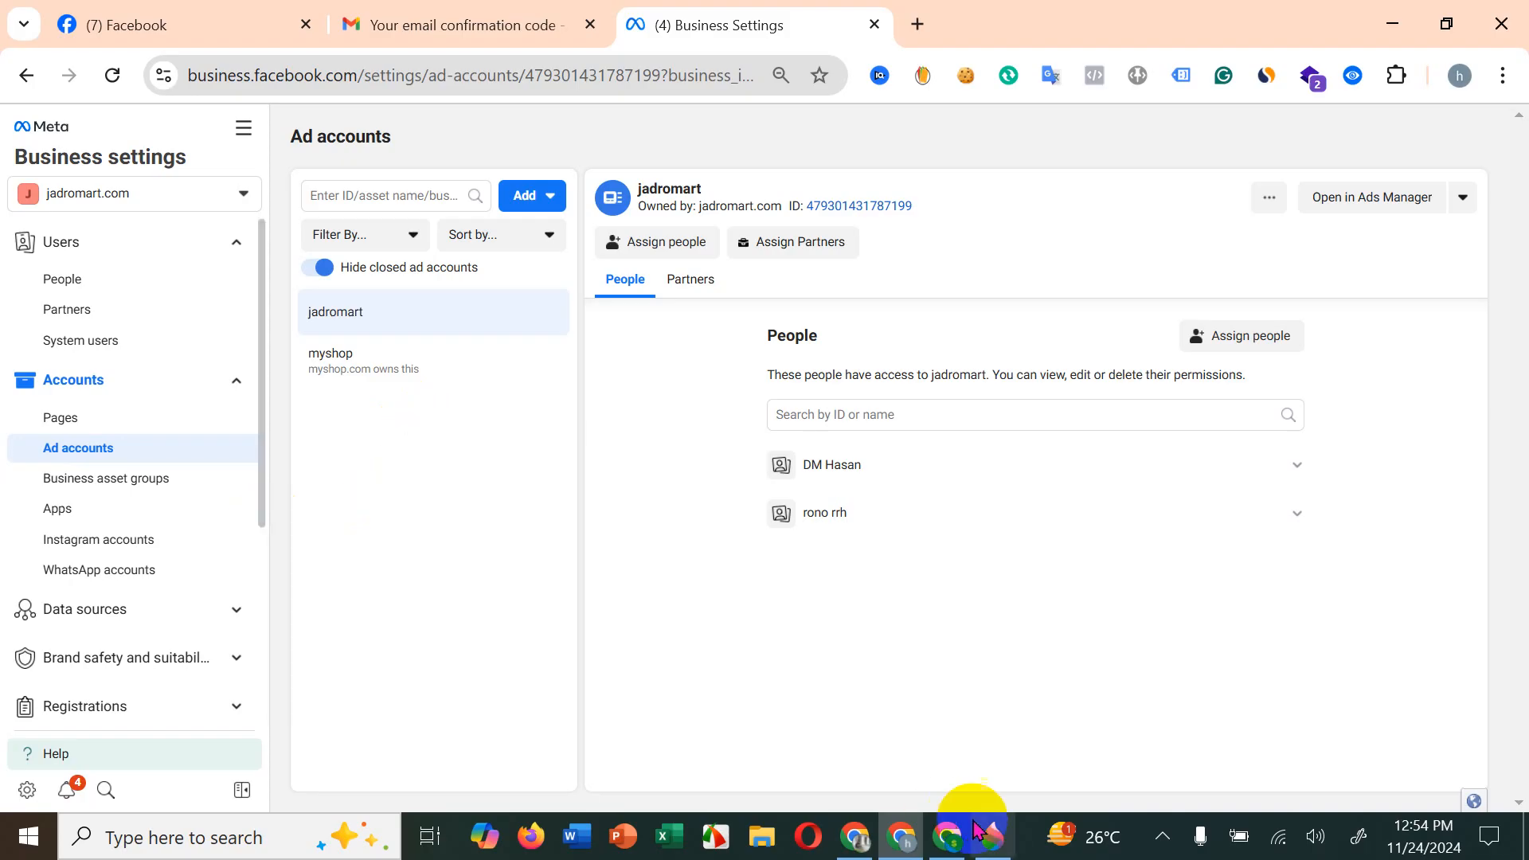
pyautogui.click(939, 843)
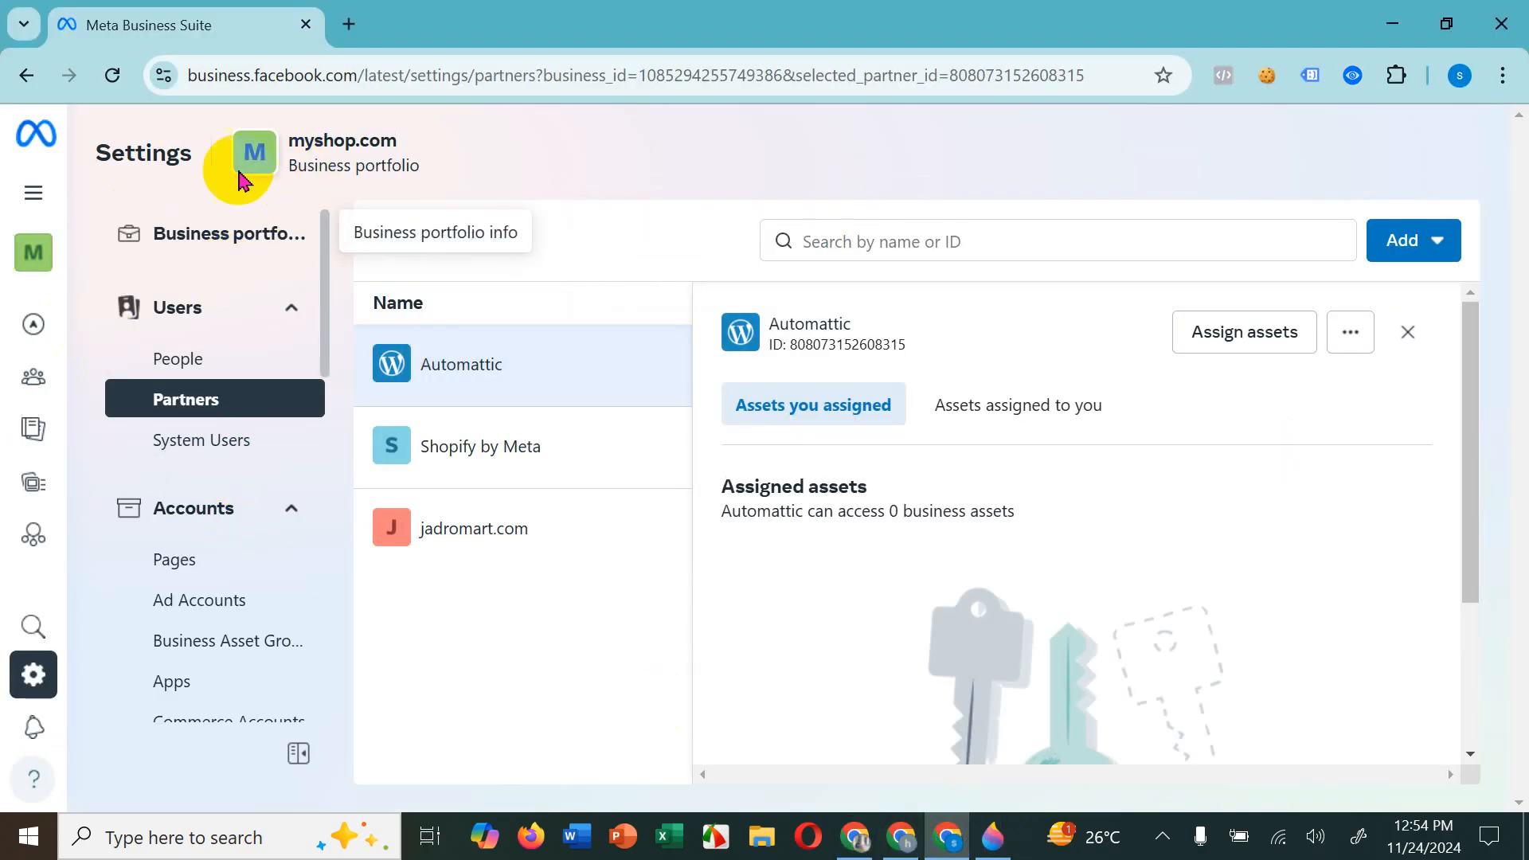
pyautogui.click(179, 356)
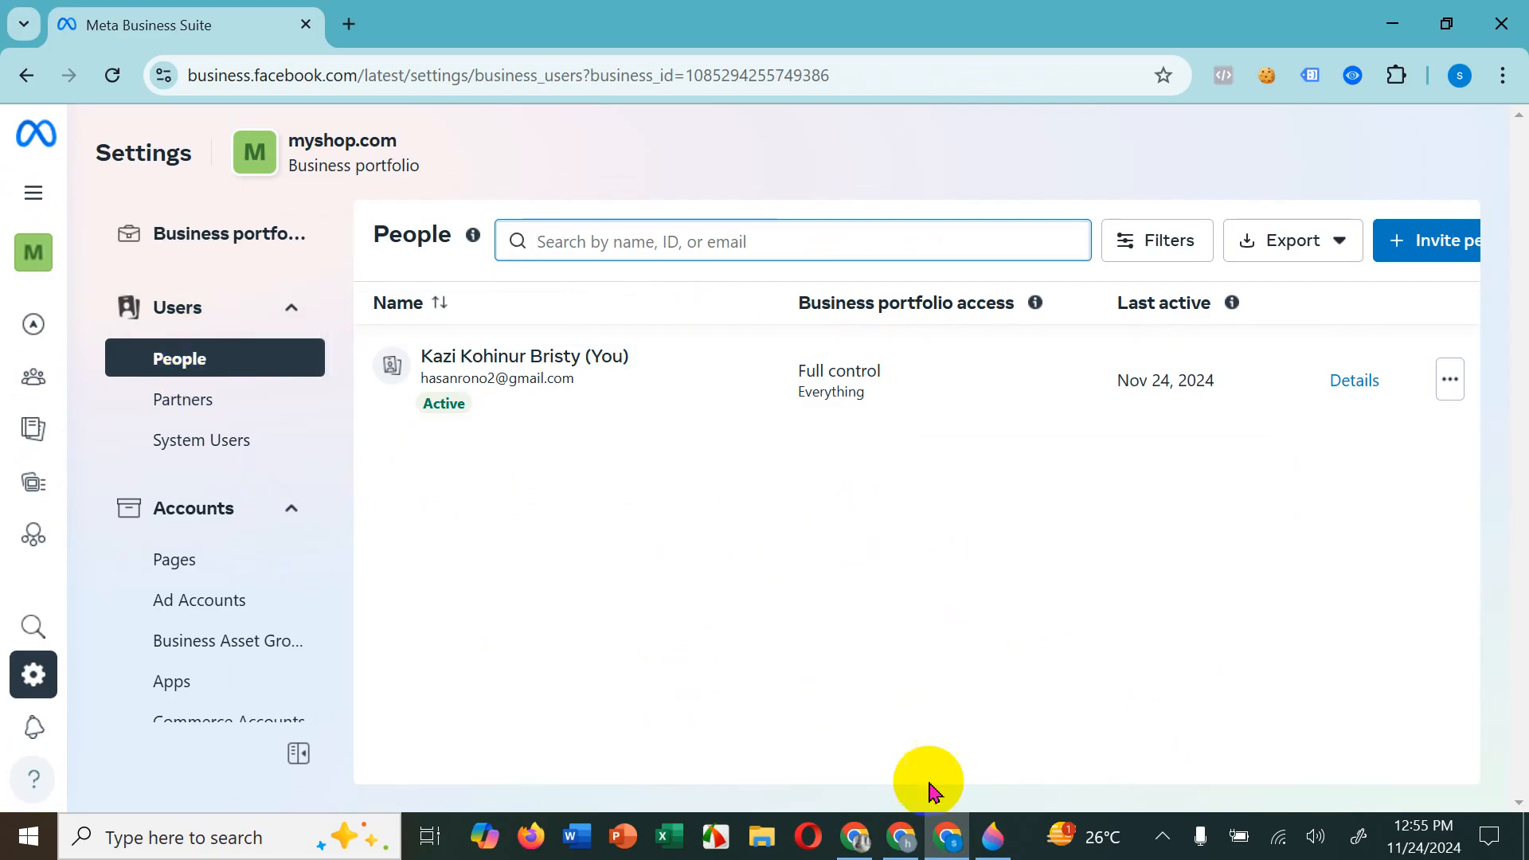
pyautogui.click(901, 837)
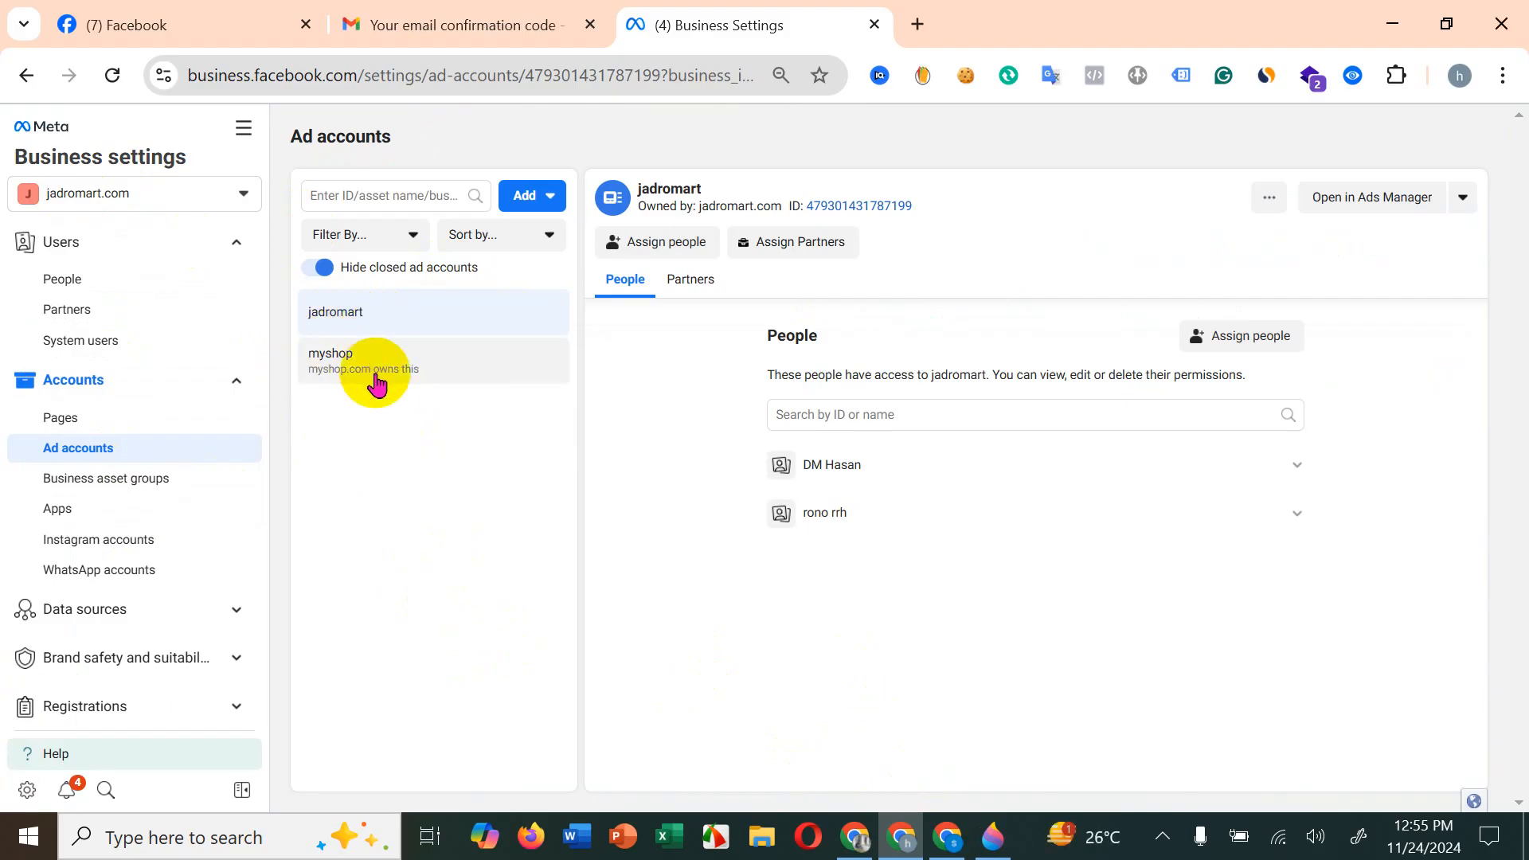
# Step: Review the ownership and permissions of jadromart.com's Pages, including Ald Fashion, HR Fashion and ASD Shop, and check the portfolio's people list
pyautogui.click(164, 415)
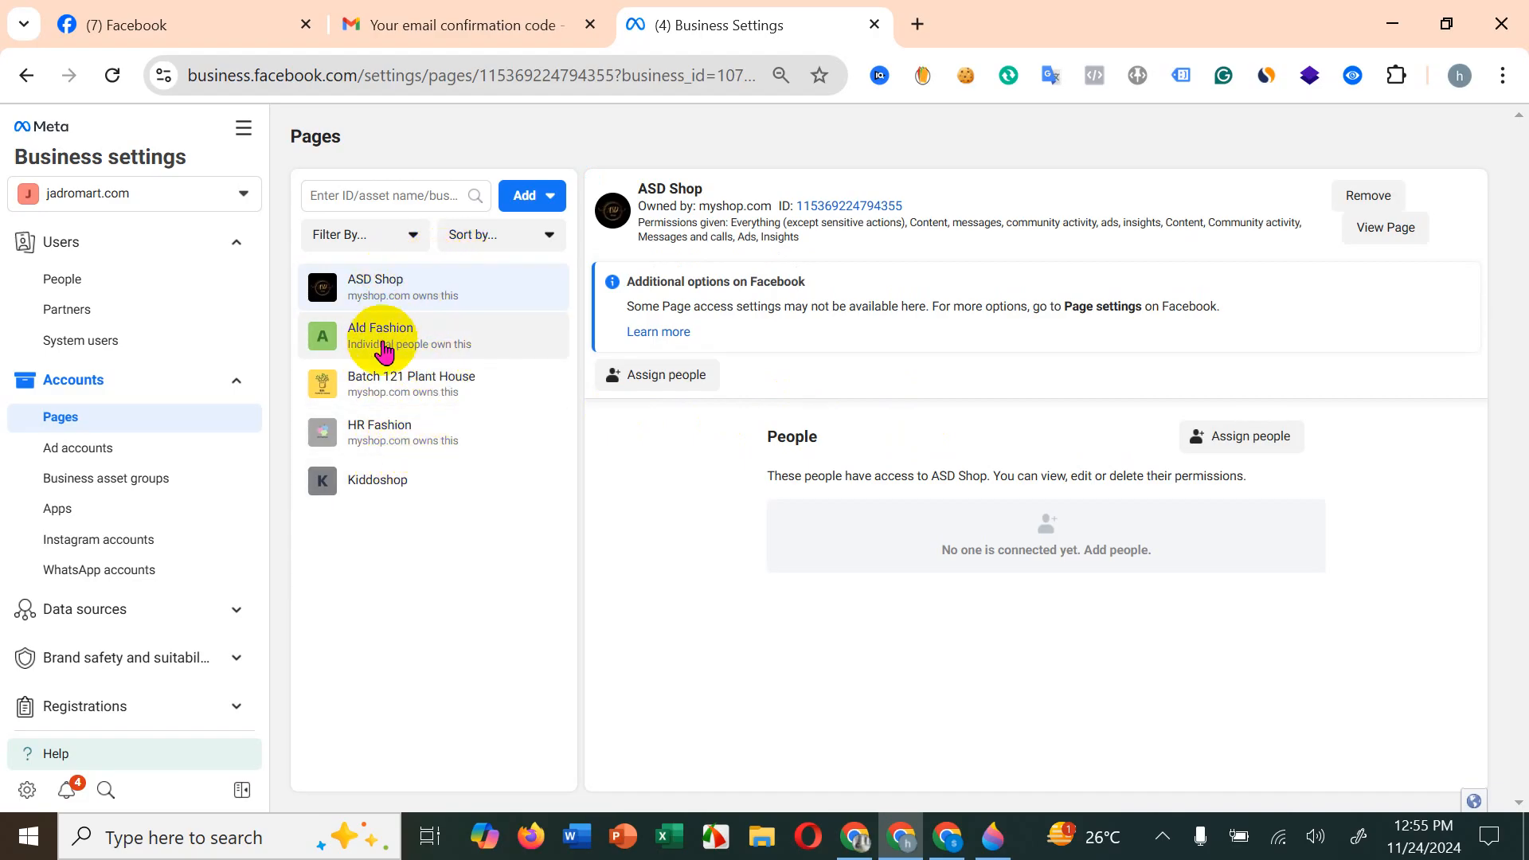
pyautogui.click(435, 334)
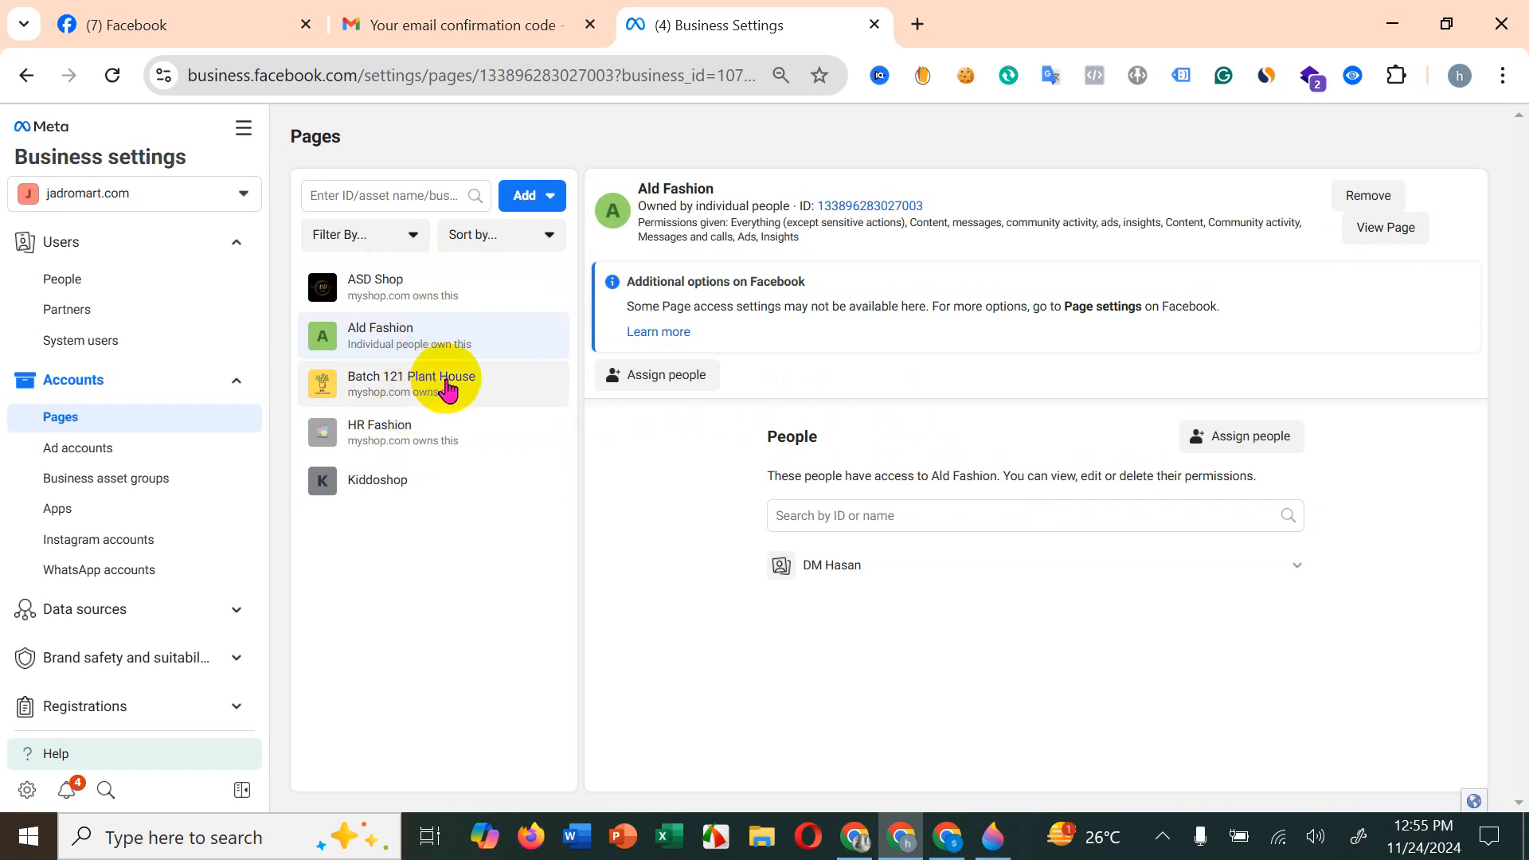
pyautogui.click(403, 434)
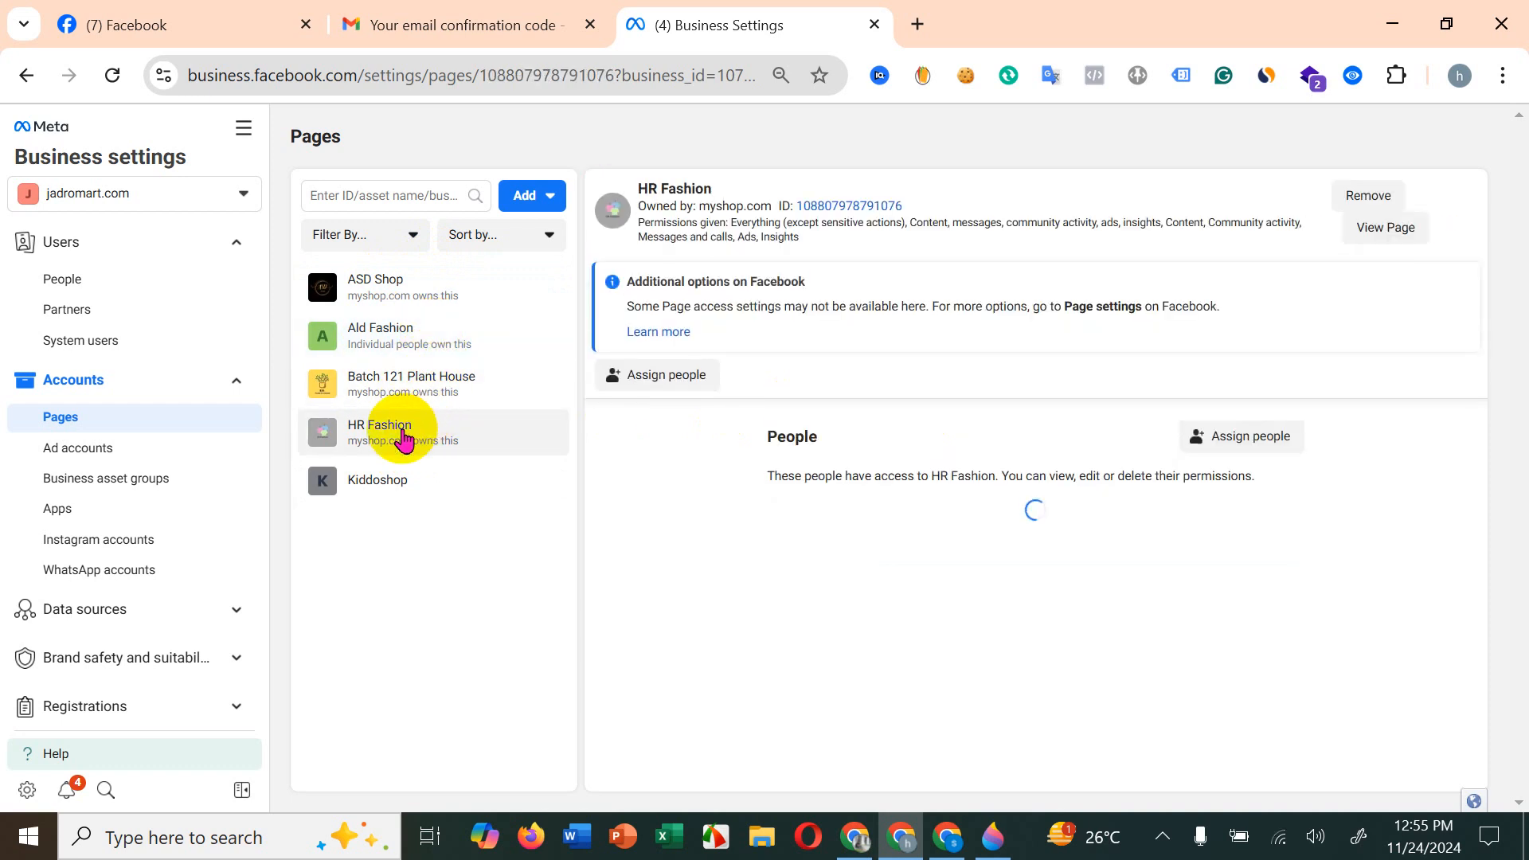
pyautogui.click(438, 288)
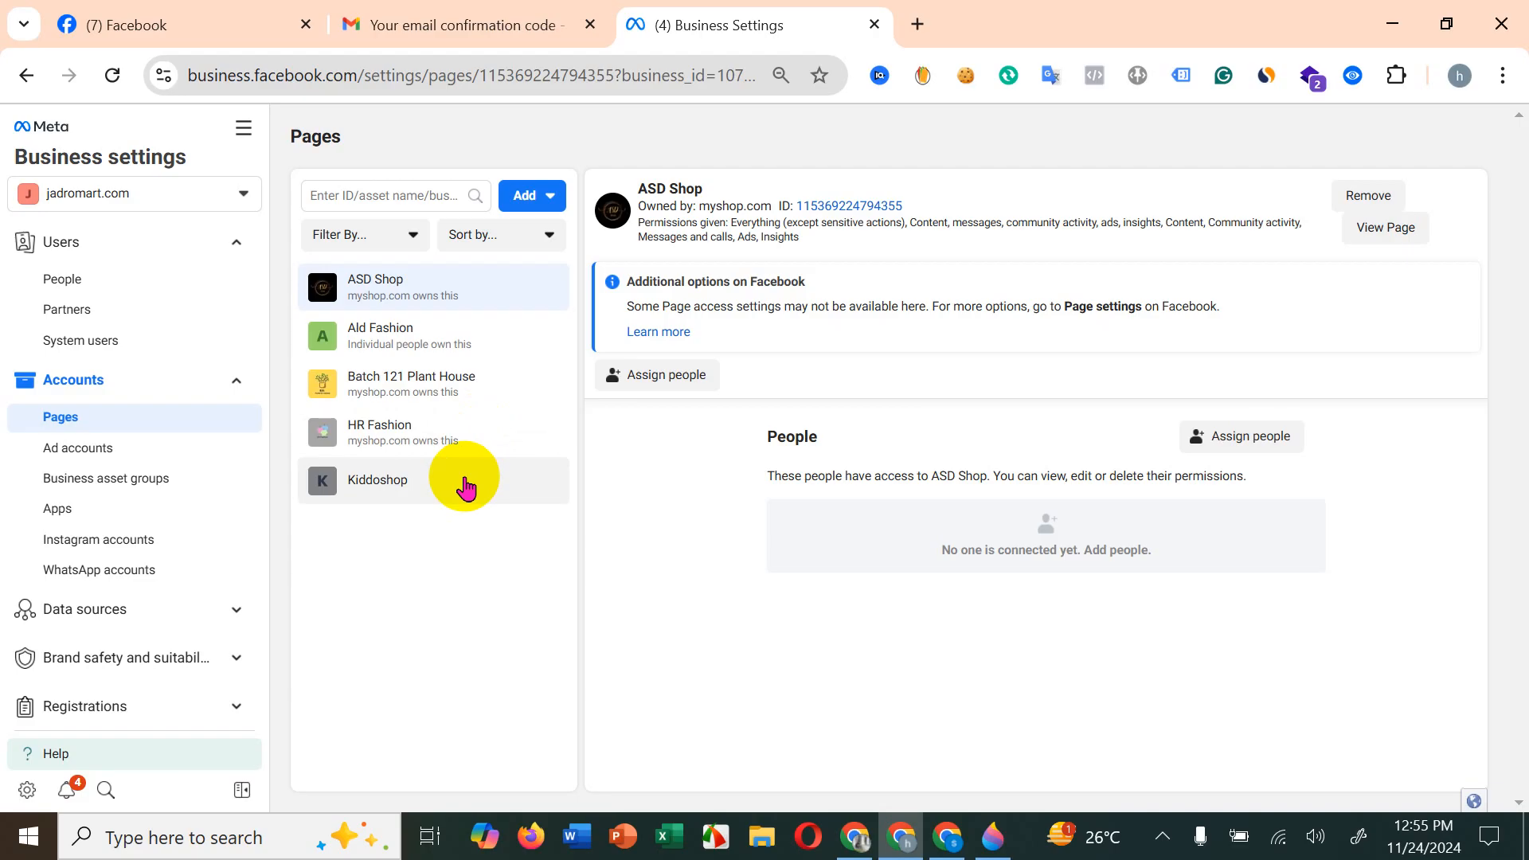
pyautogui.click(111, 282)
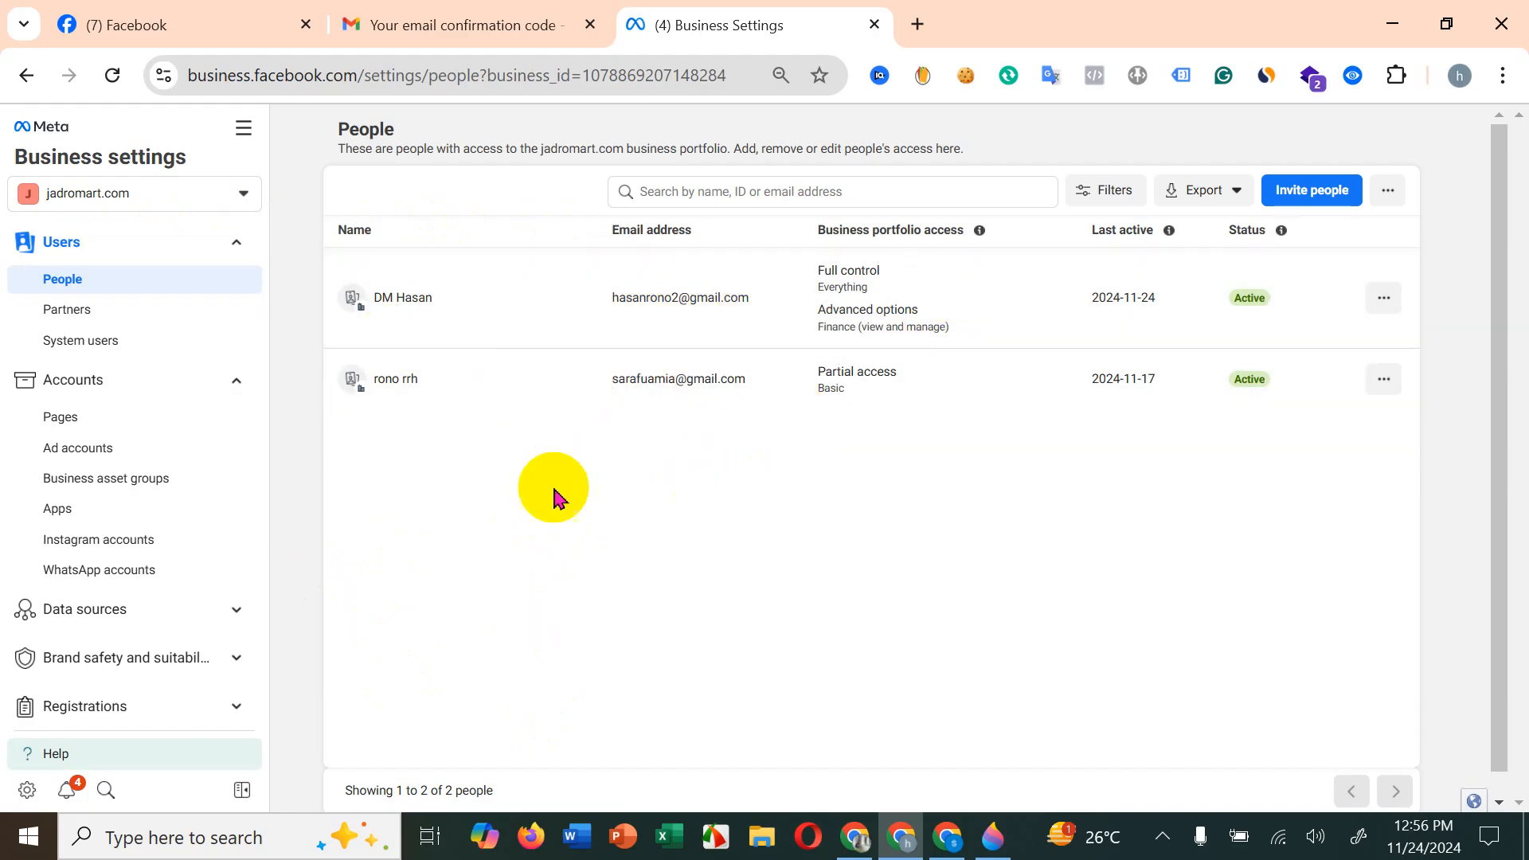
pyautogui.click(117, 421)
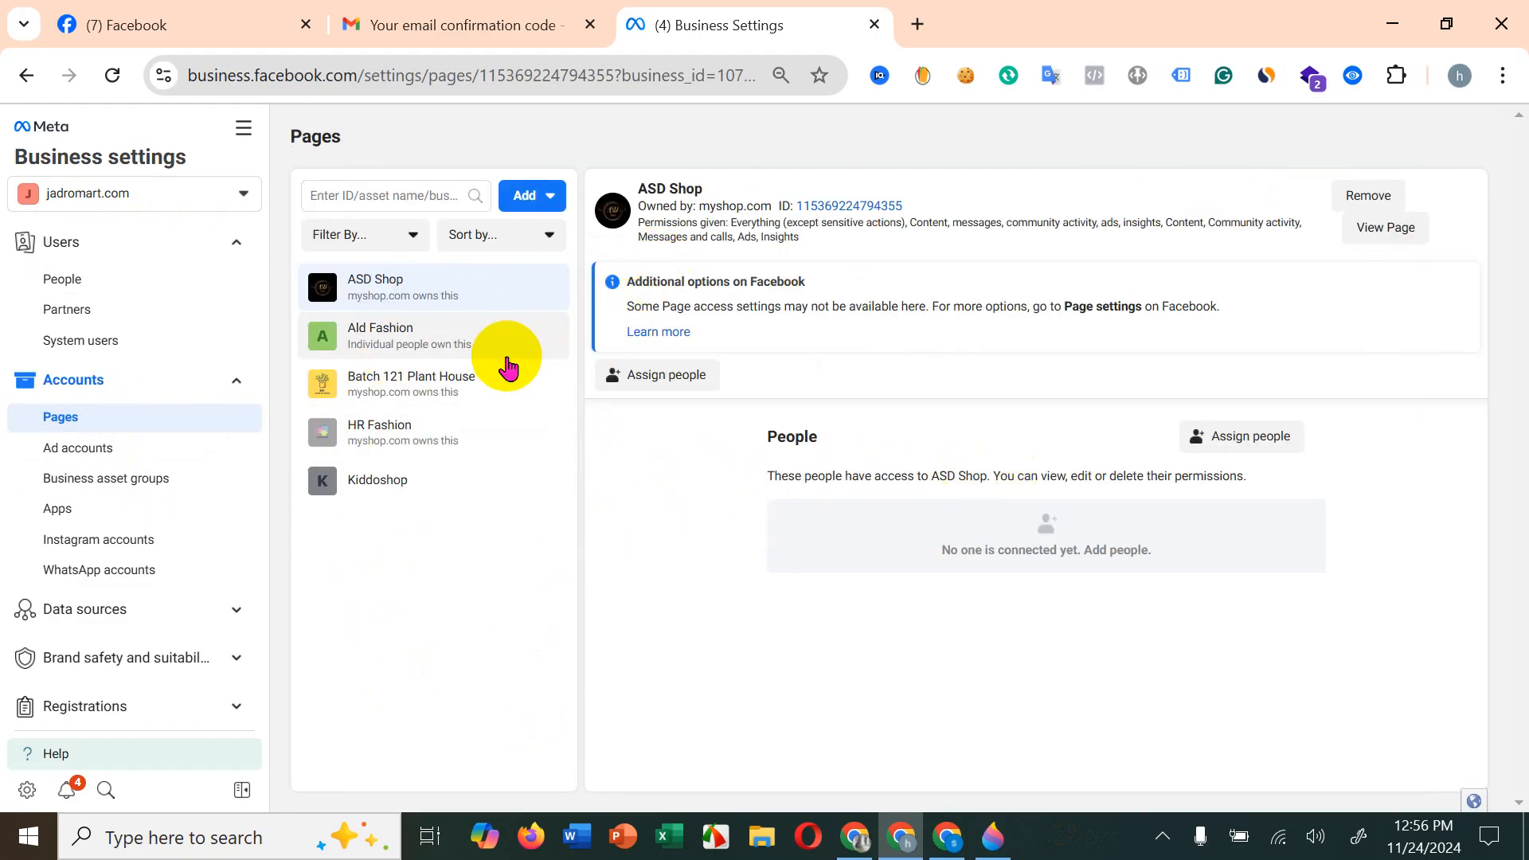
# Step: Assign the second listed person to the HR Fashion Page with the business tools and Facebook partial access (content, messages, community activity, ads, insights)
pyautogui.click(476, 284)
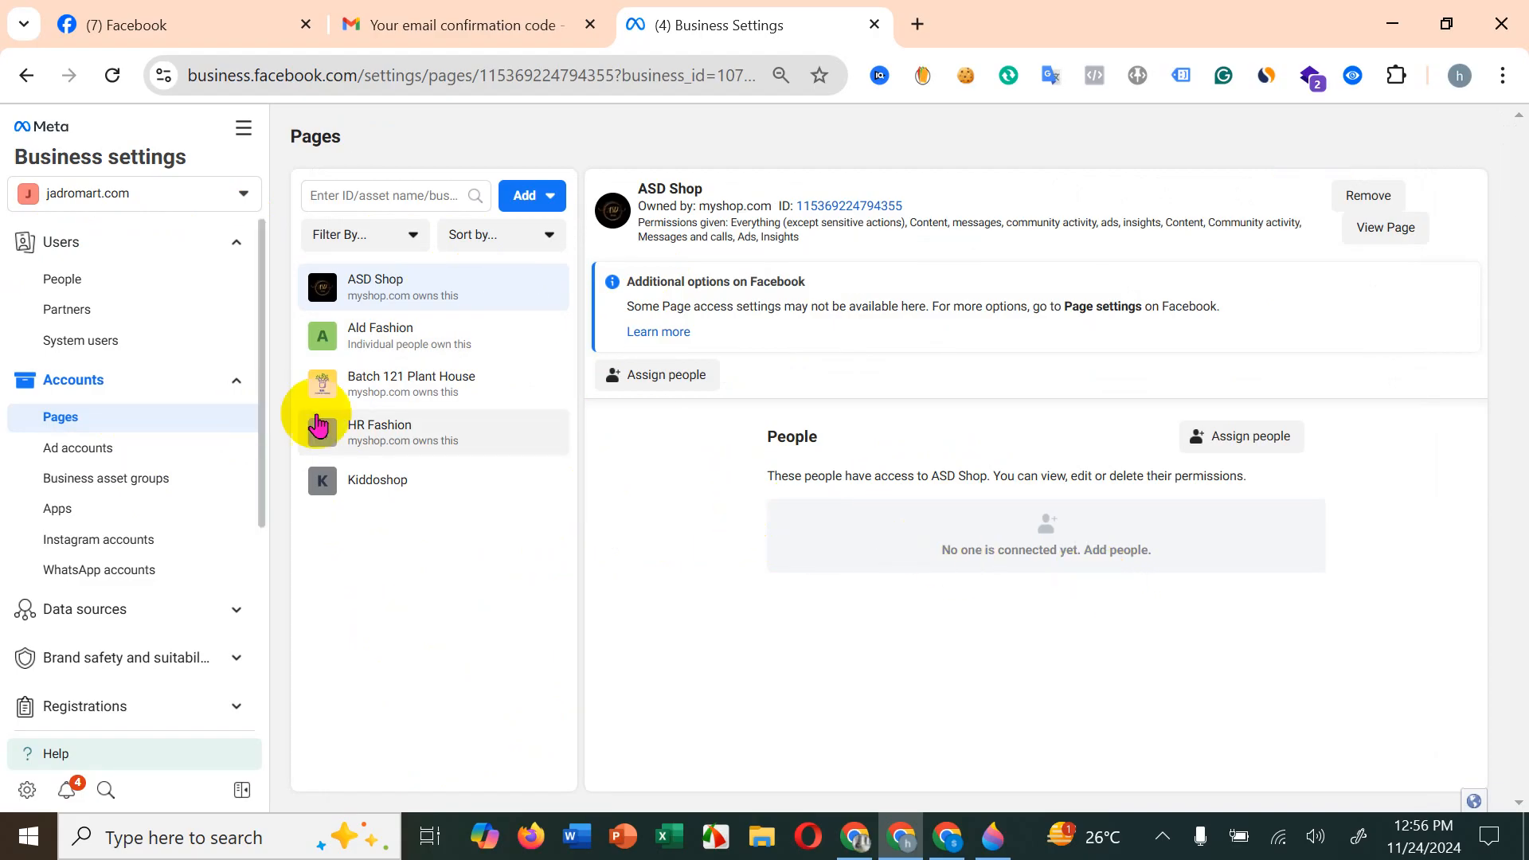
pyautogui.click(418, 424)
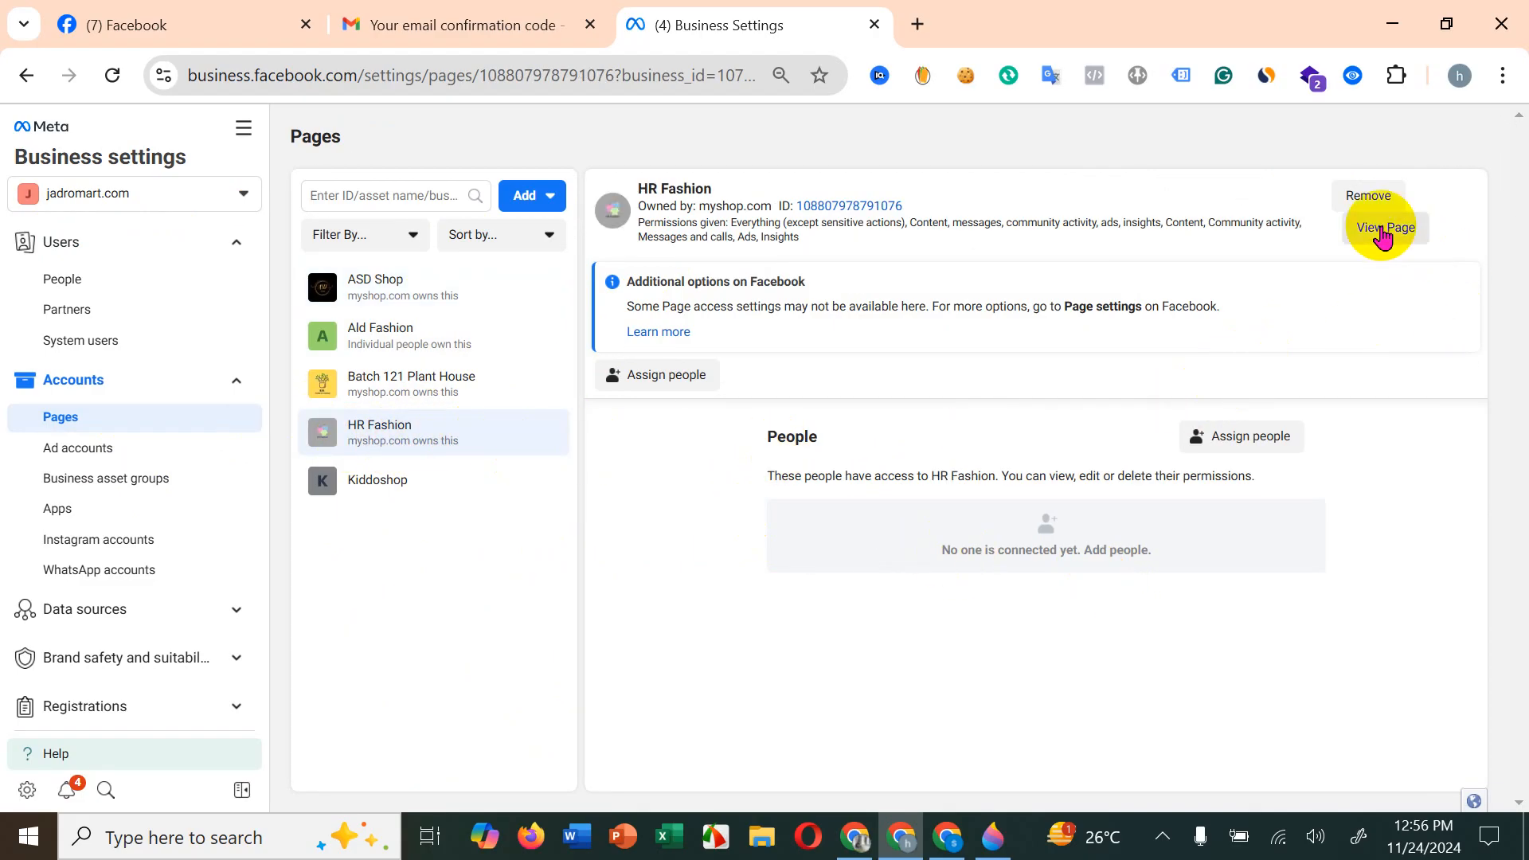
pyautogui.click(687, 383)
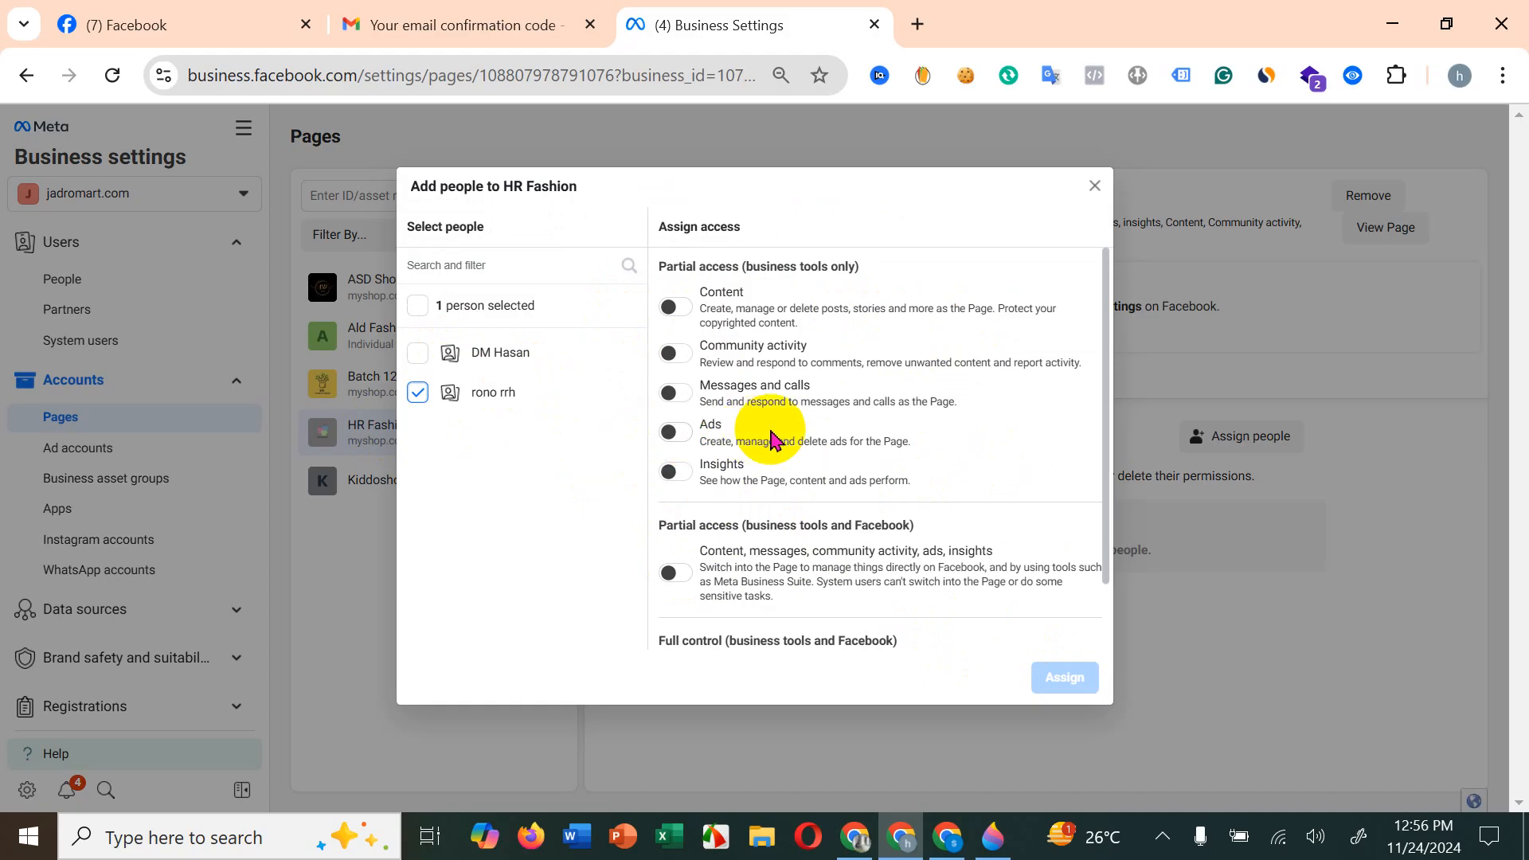
pyautogui.click(675, 433)
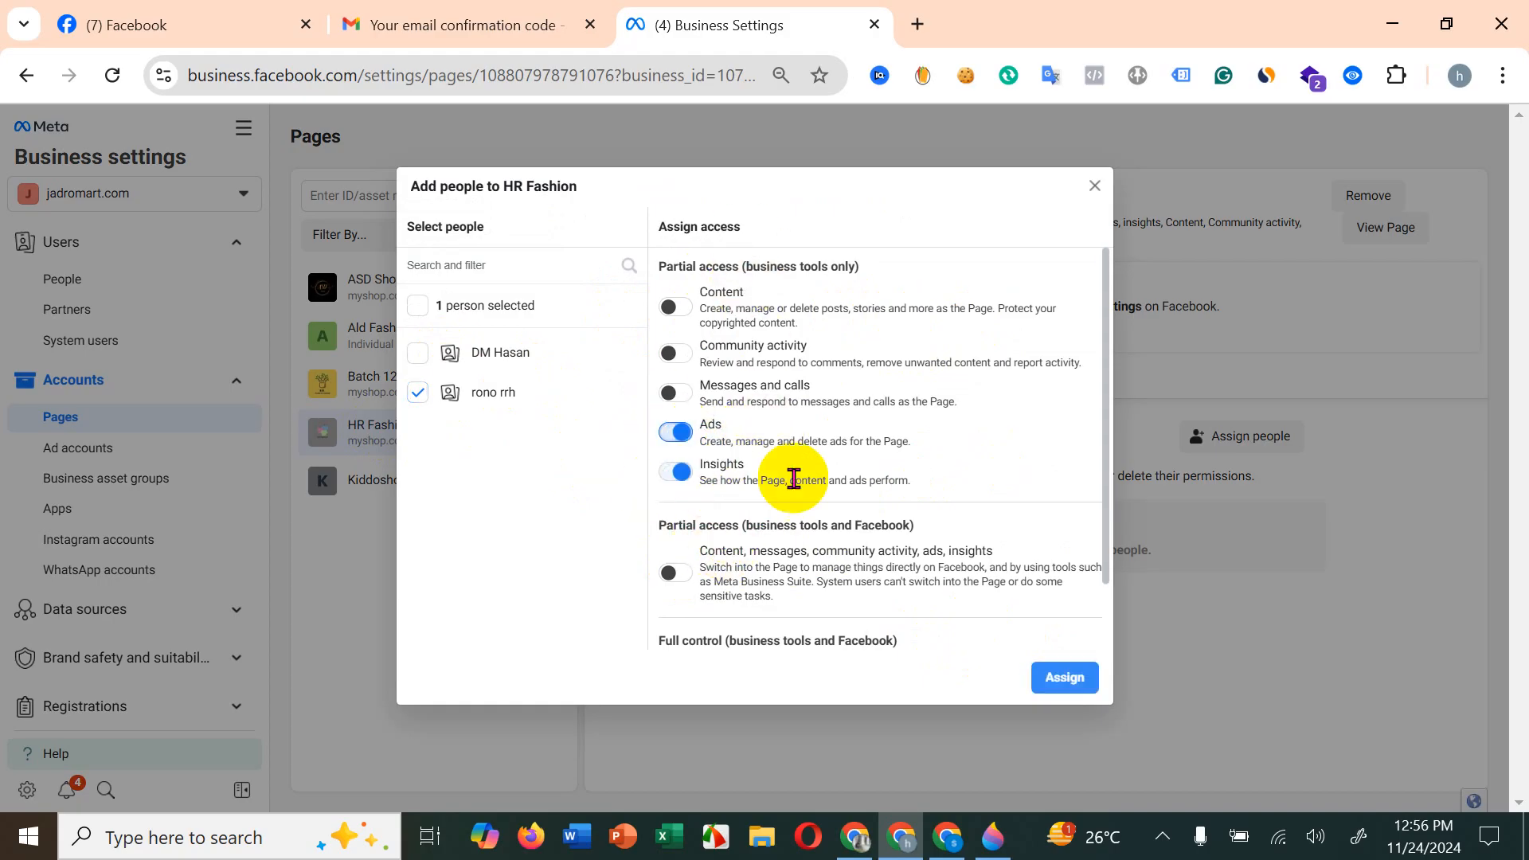
pyautogui.click(674, 470)
pyautogui.click(1075, 680)
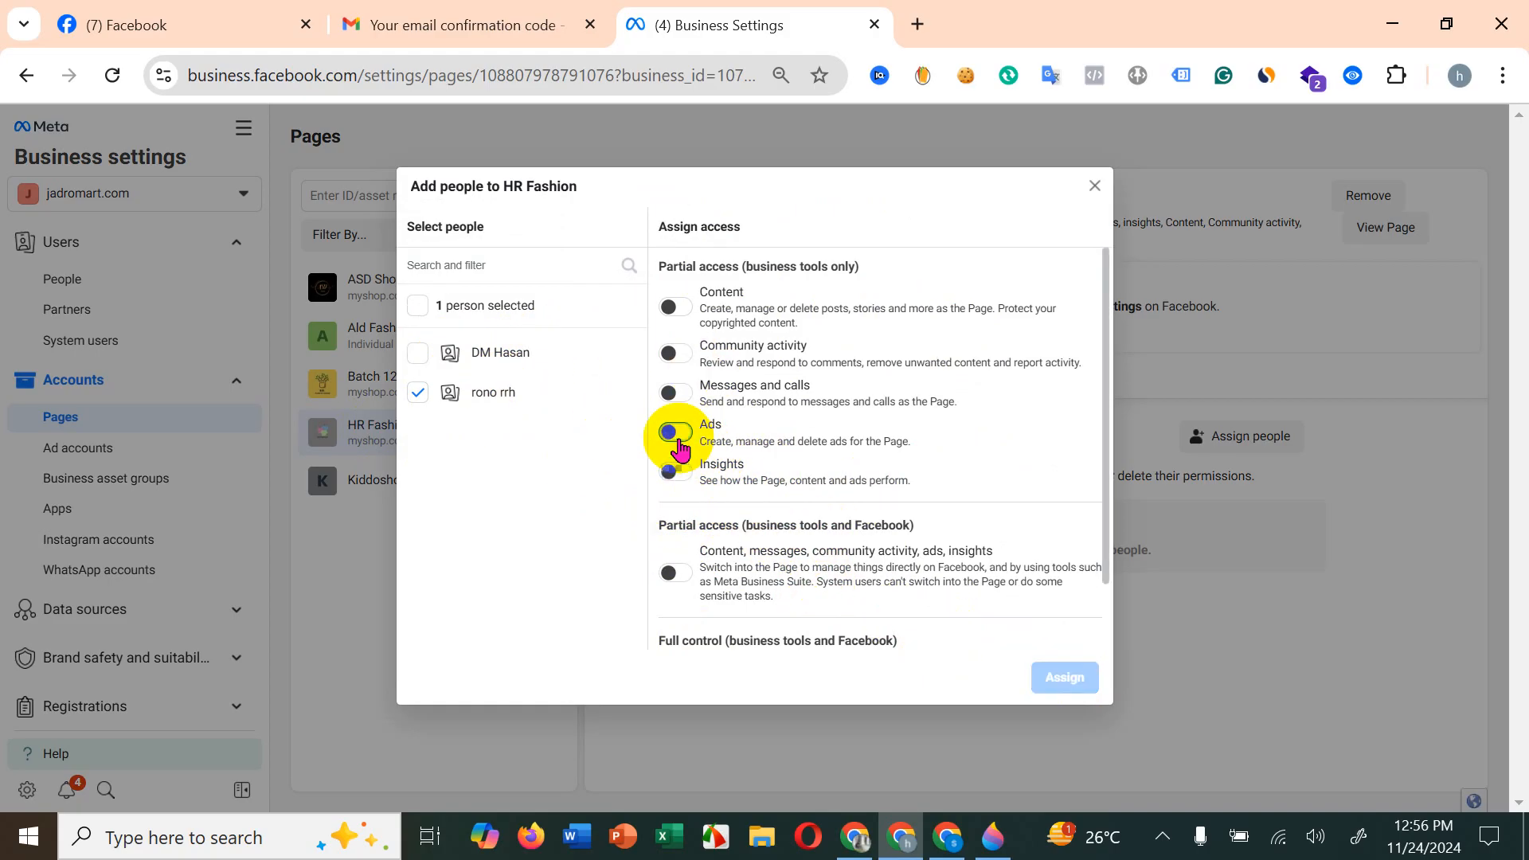
pyautogui.click(677, 577)
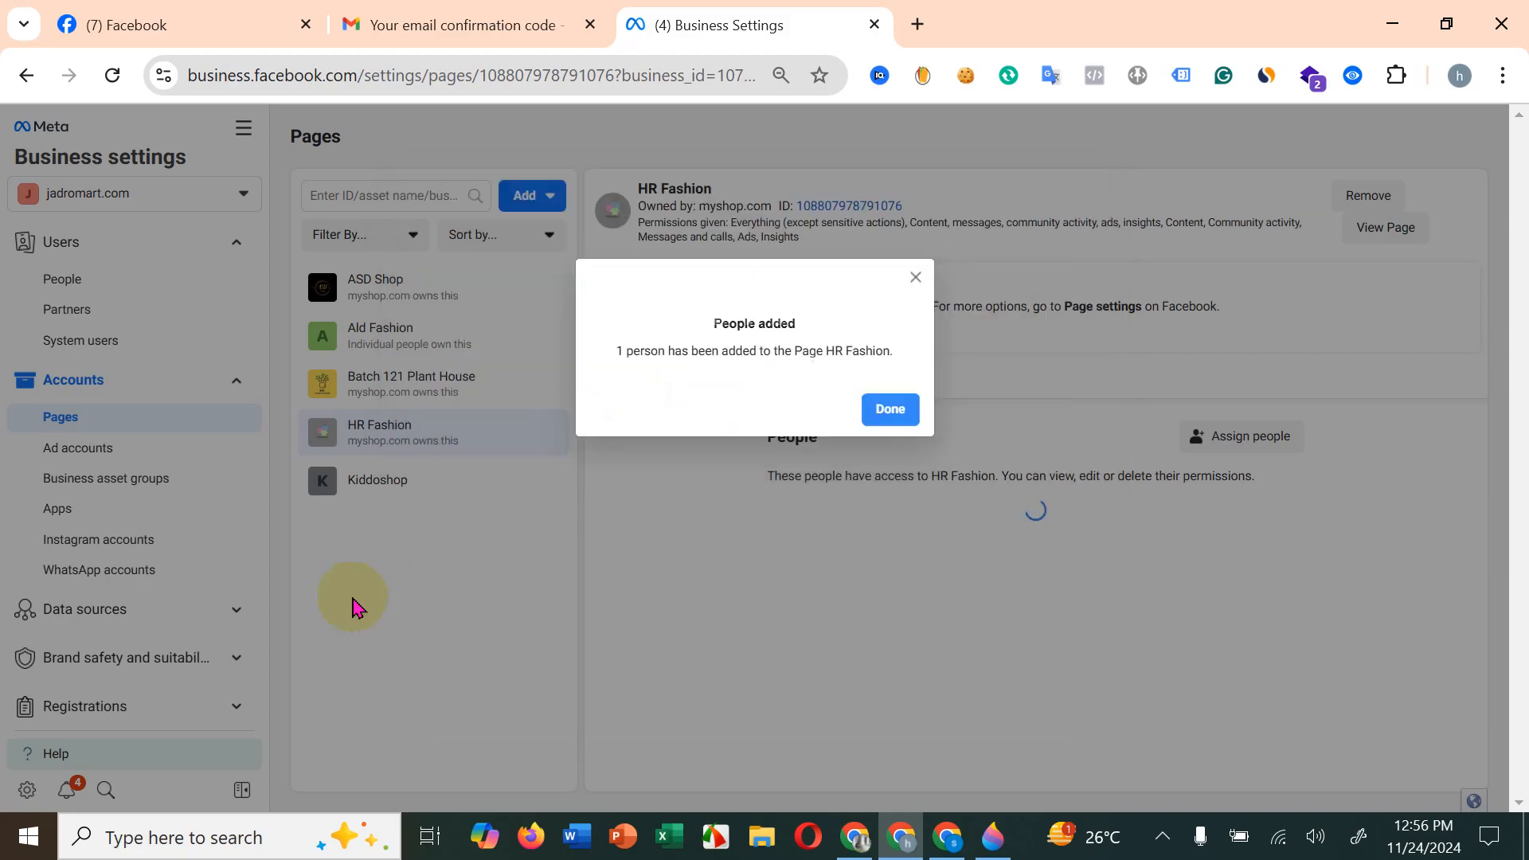
pyautogui.click(892, 411)
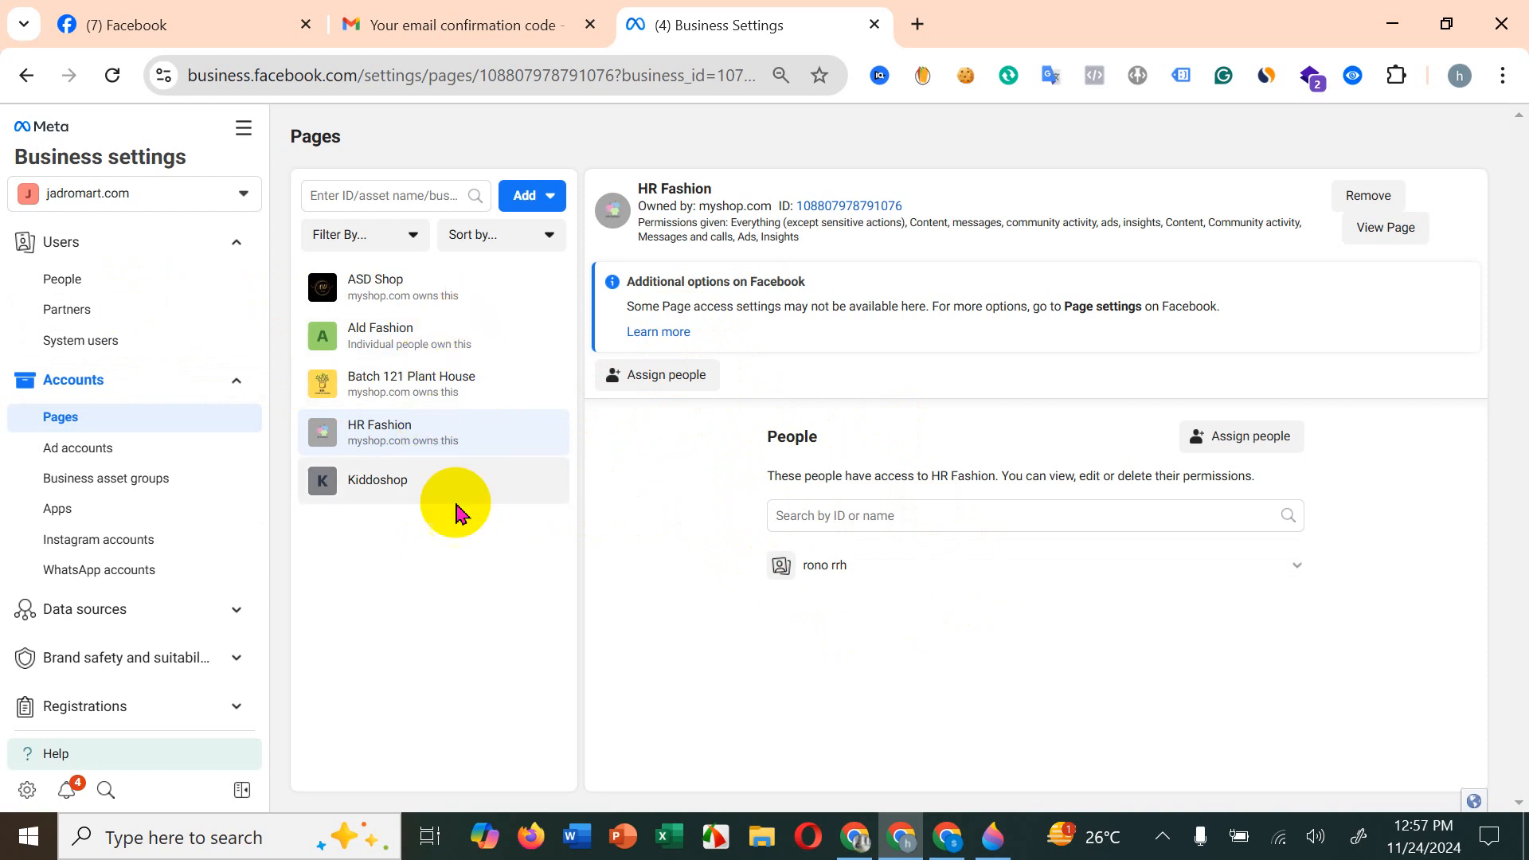
# Step: Assign the second listed person to the myshop ad account with full control through the Manage ad accounts permission
pyautogui.click(189, 459)
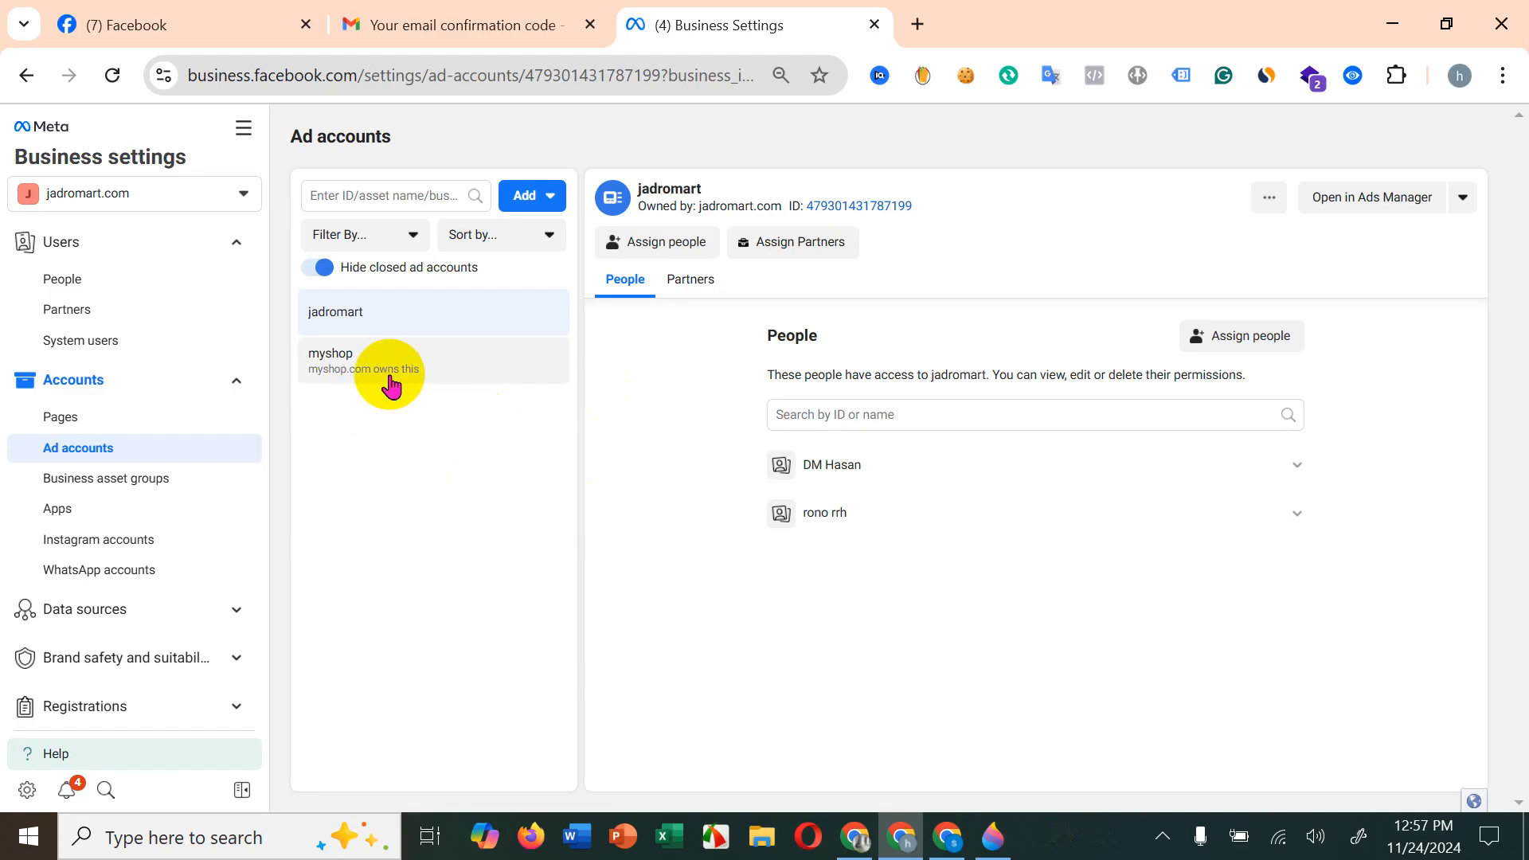
pyautogui.click(430, 374)
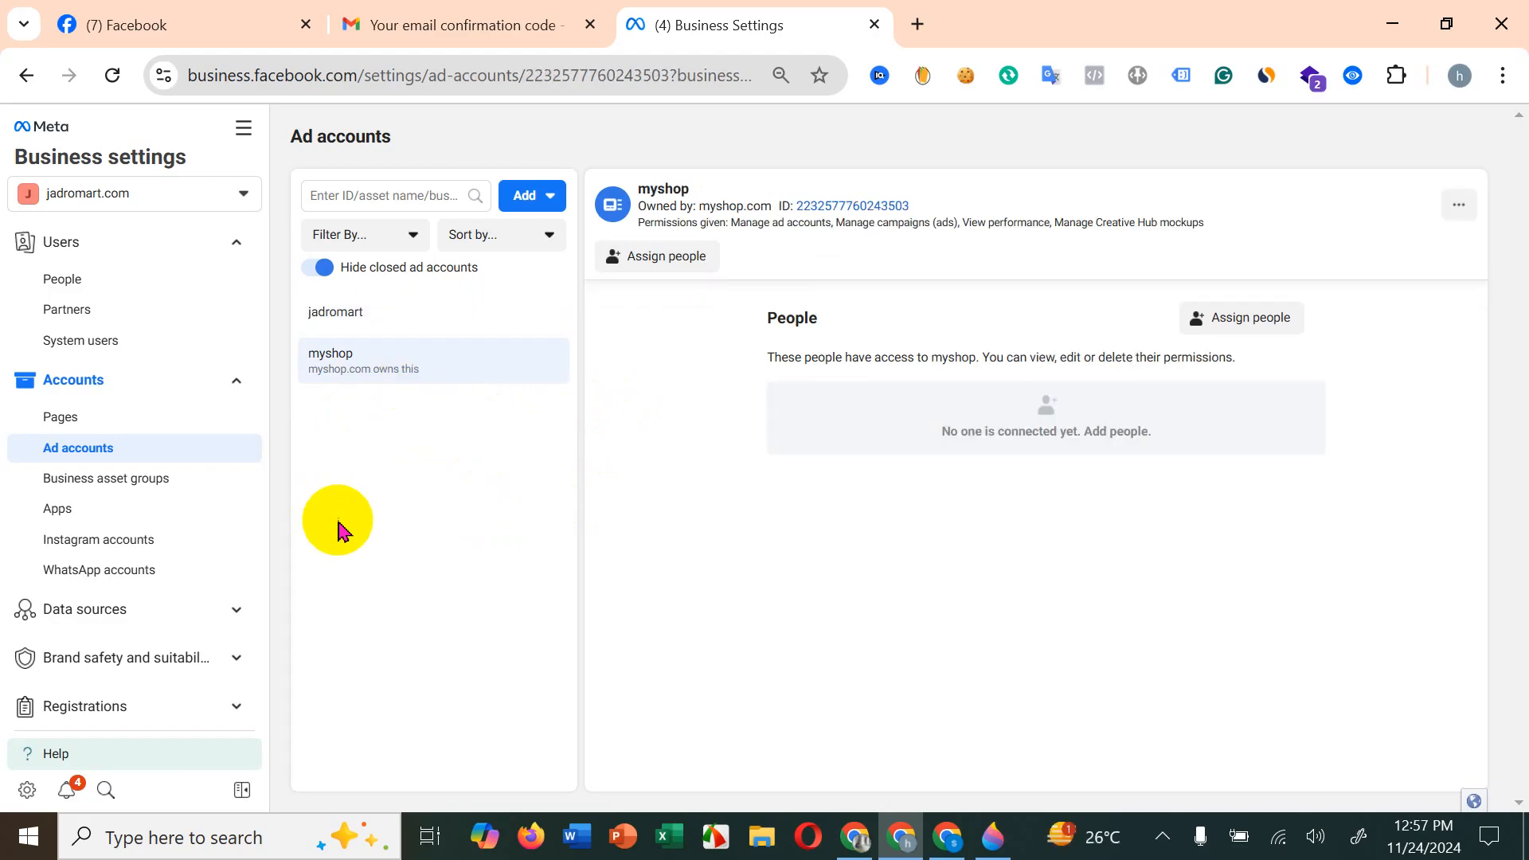
pyautogui.click(1246, 334)
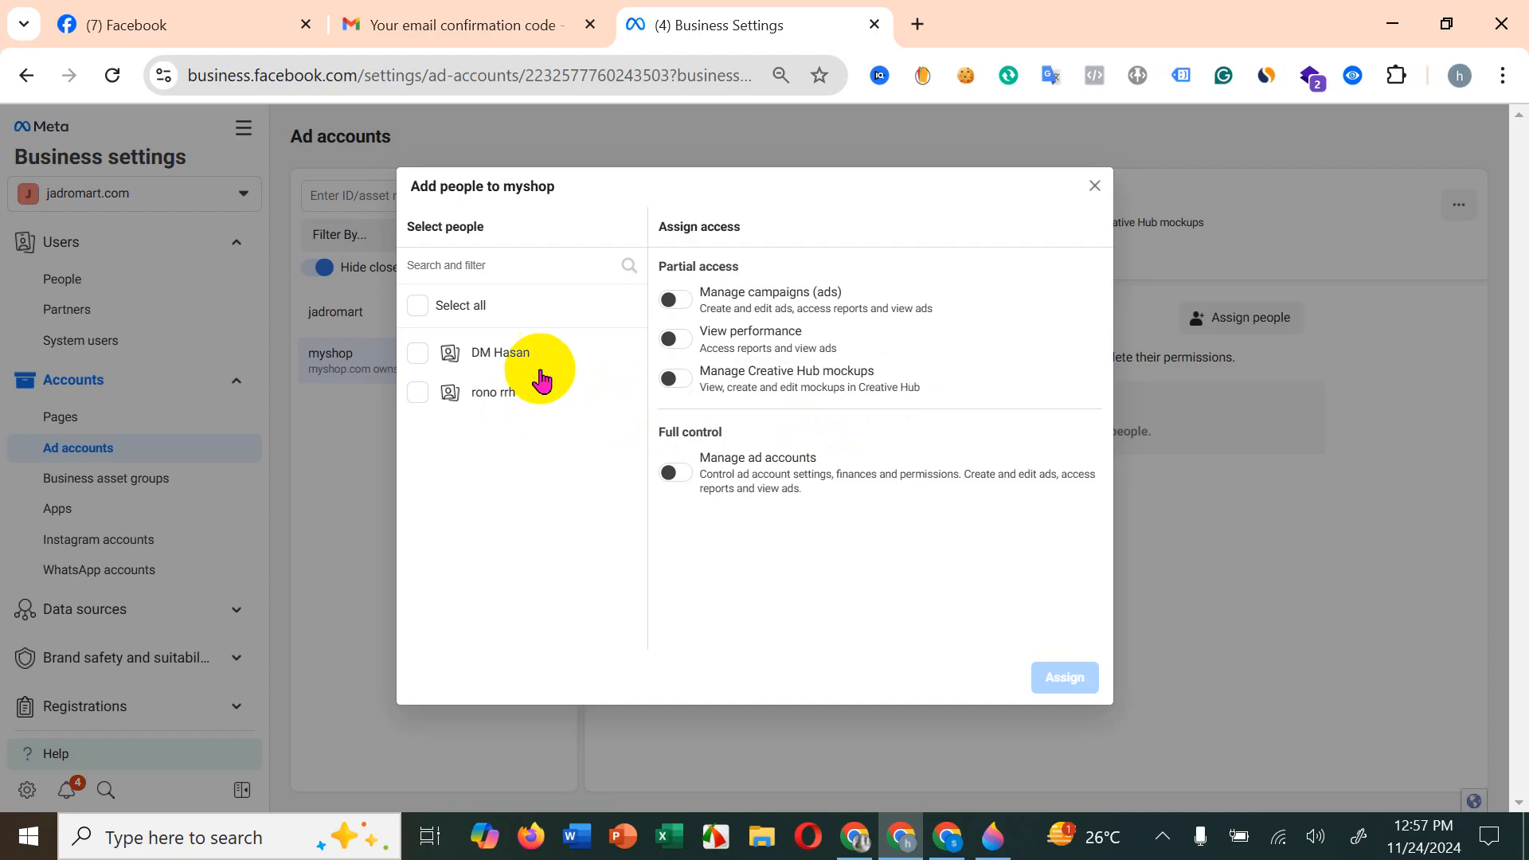
pyautogui.click(419, 394)
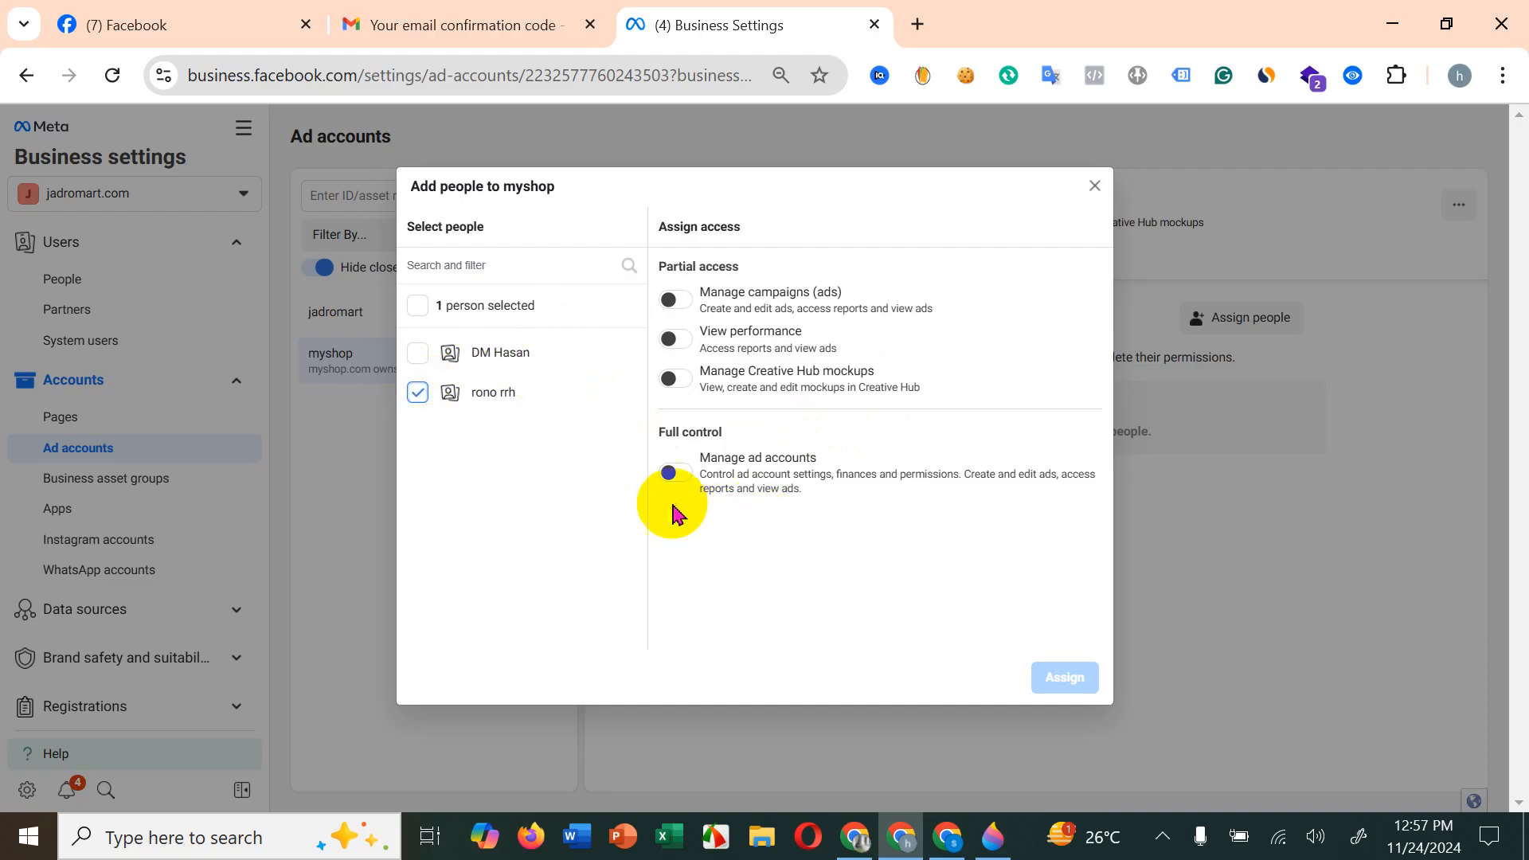
pyautogui.click(674, 473)
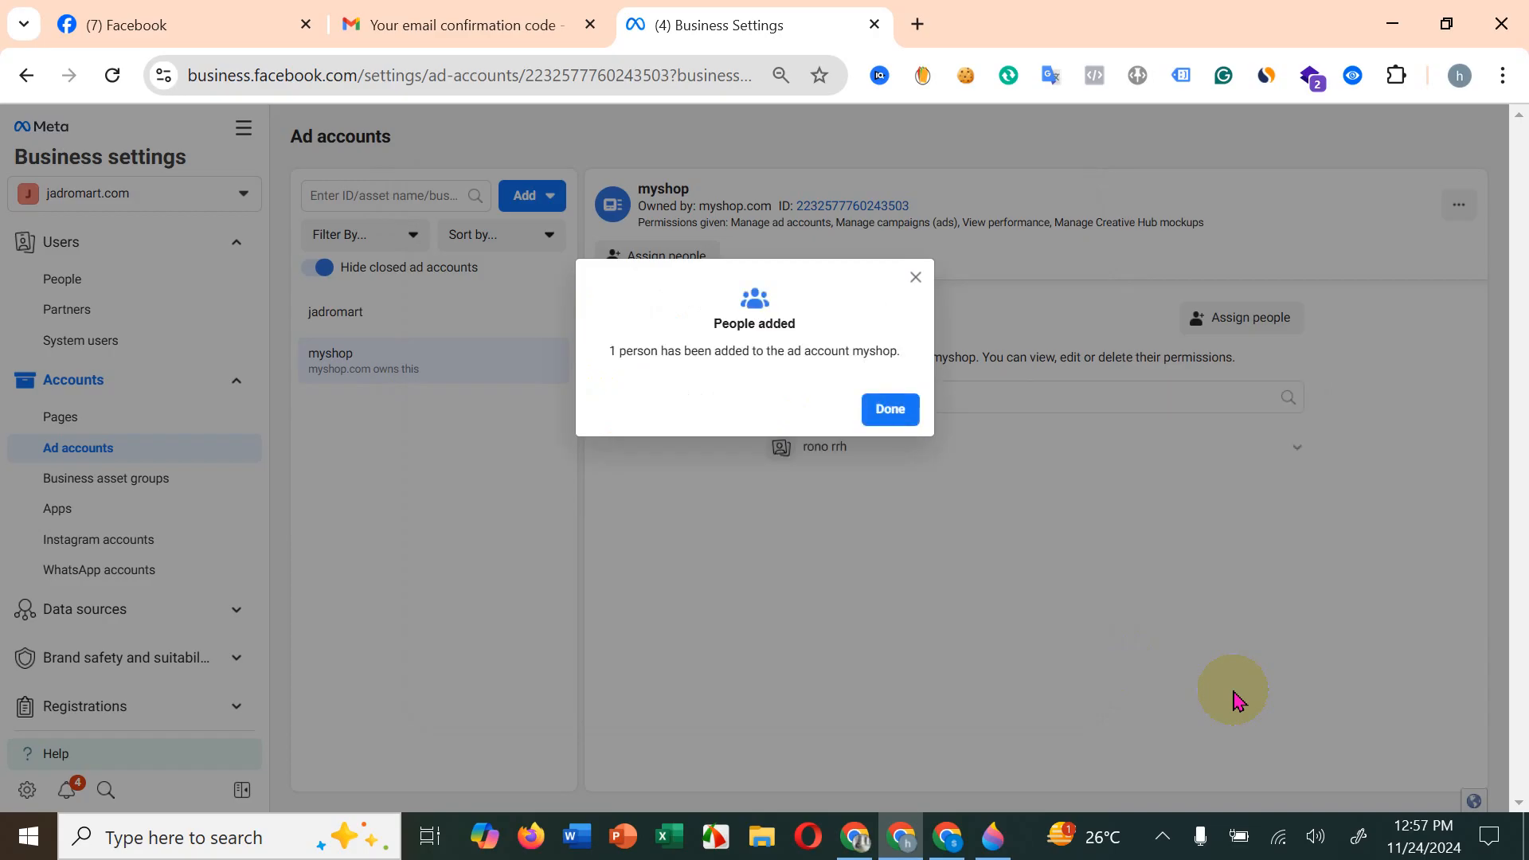
pyautogui.click(883, 410)
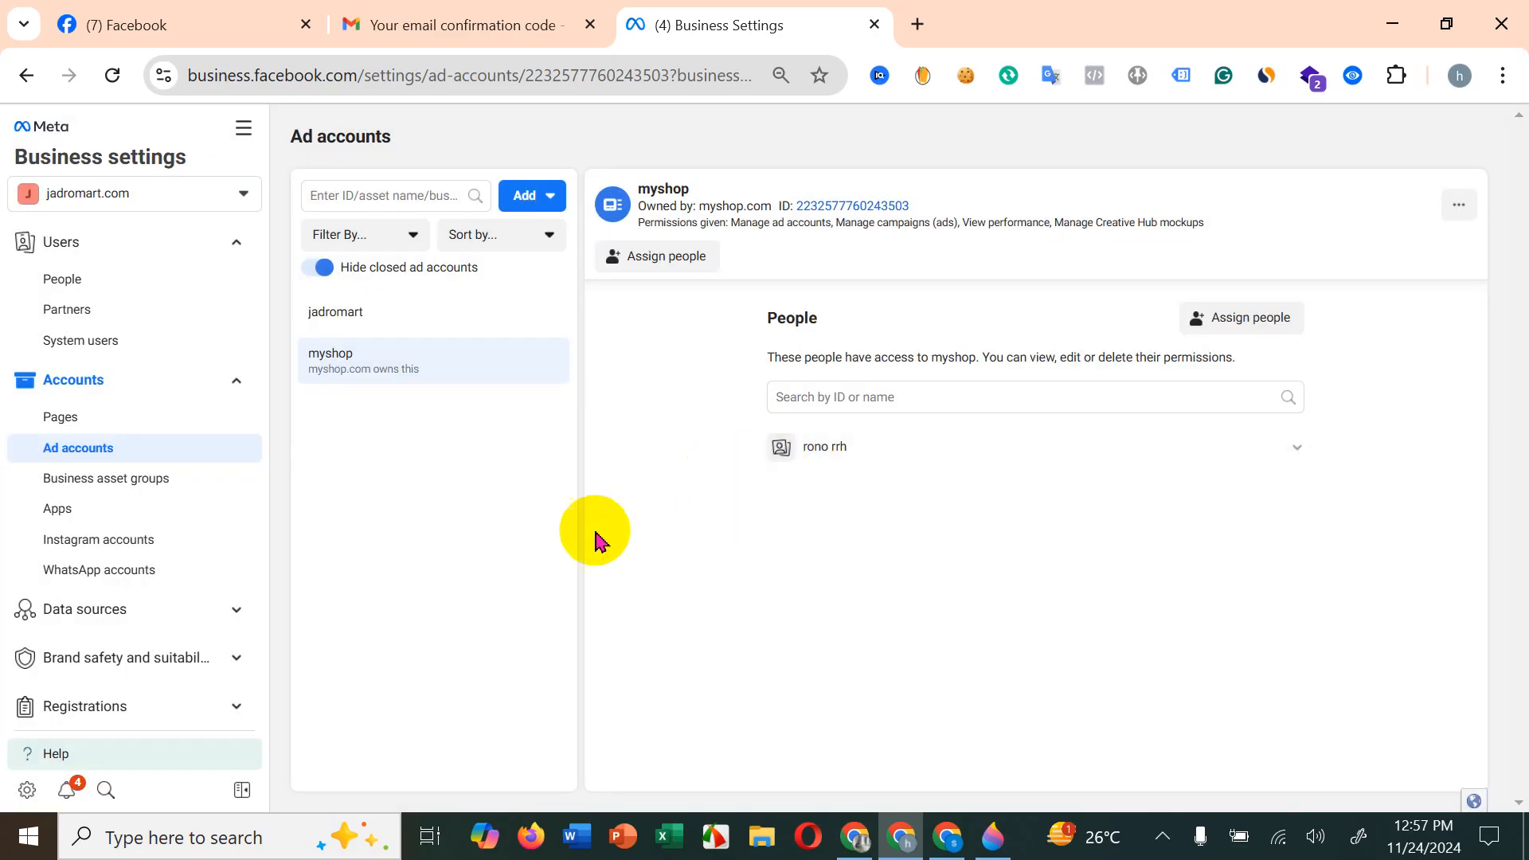